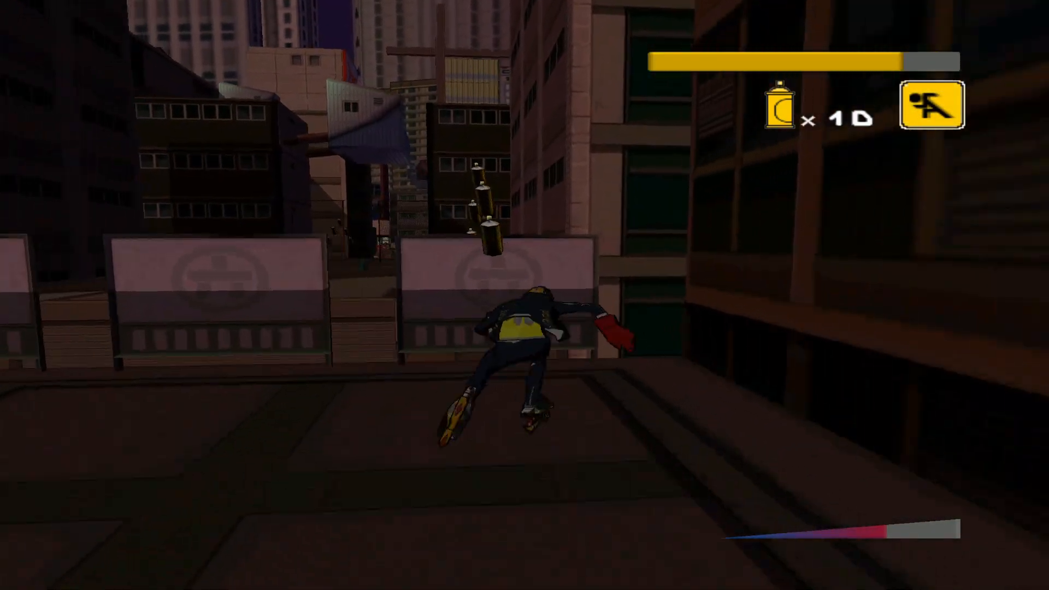
key(space)
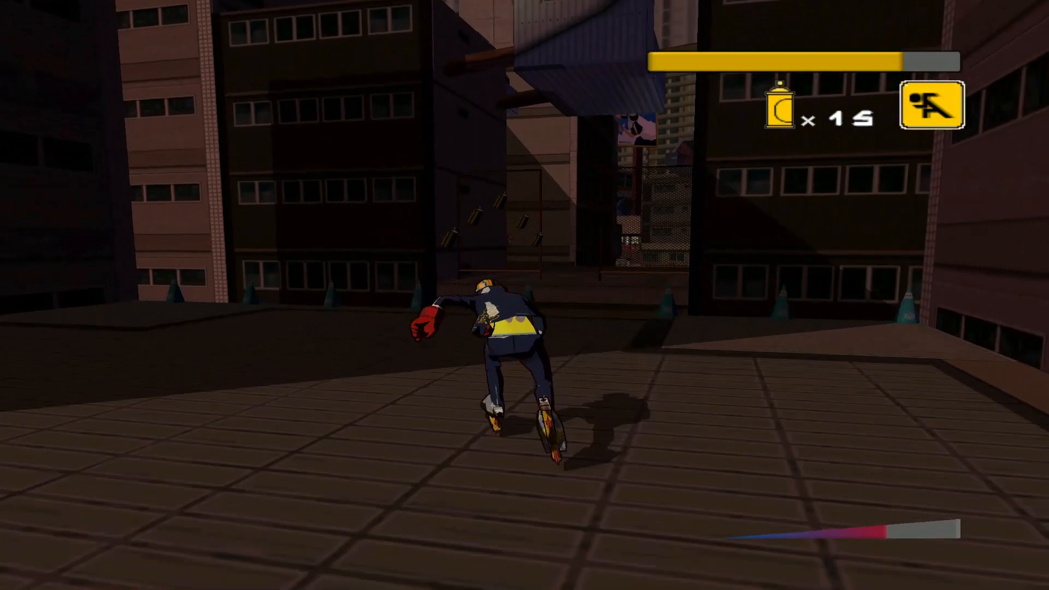
key(space)
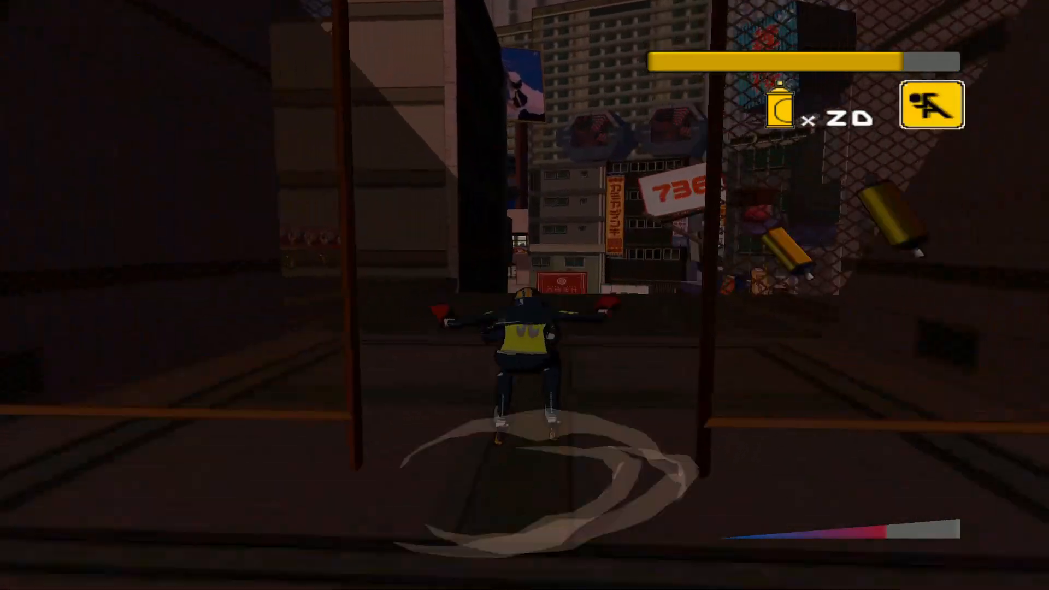
key(s)
key(space)
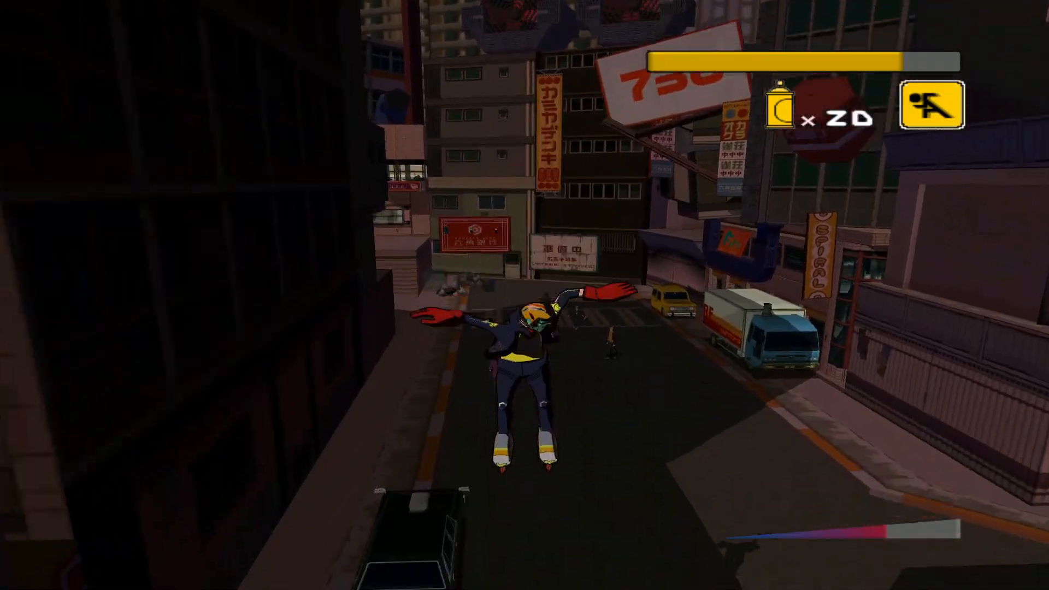
key(w)
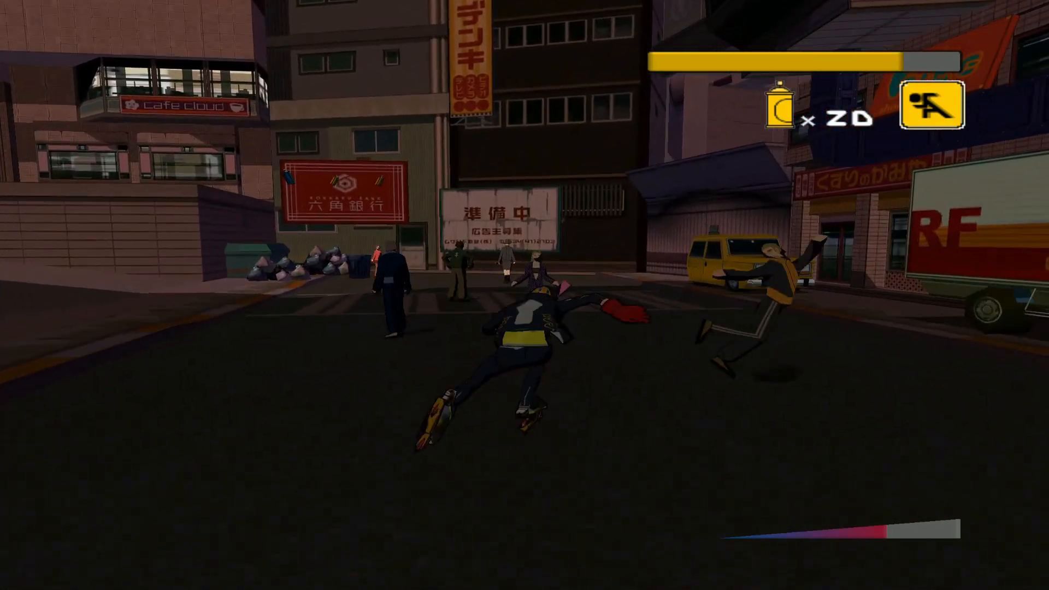
key(space)
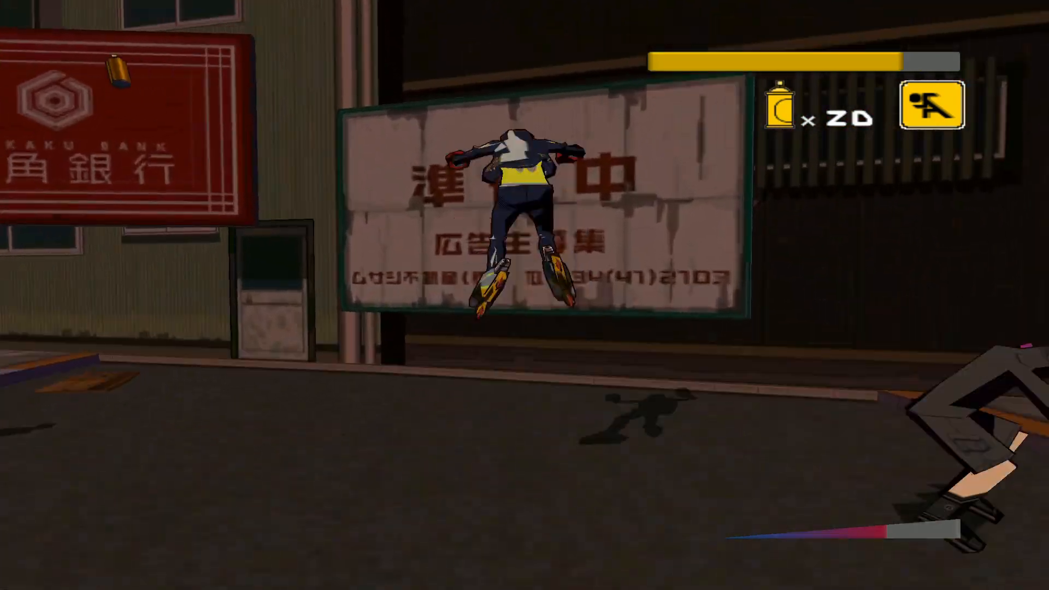
key(space)
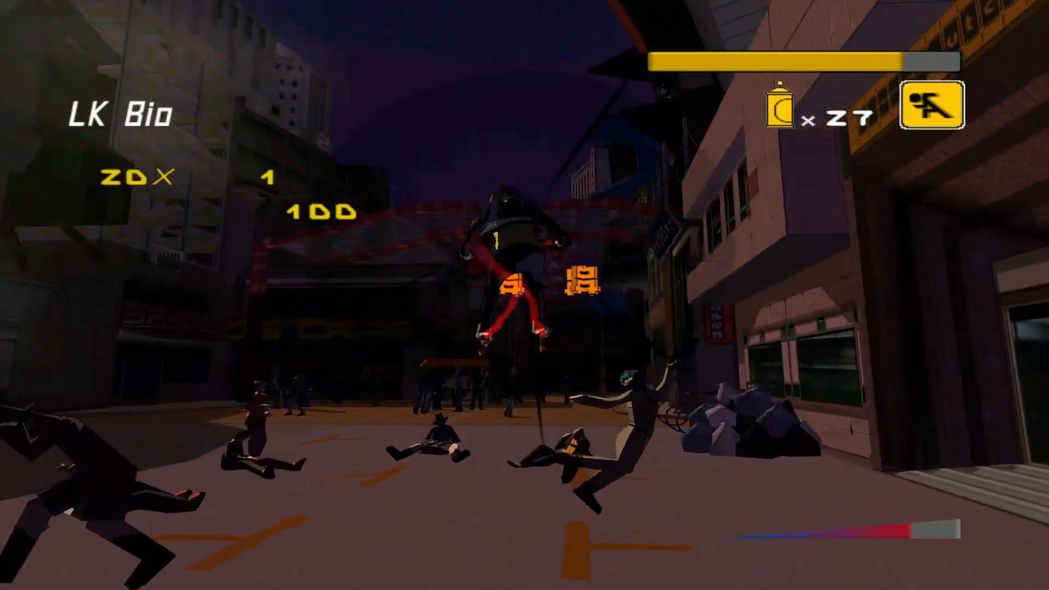
key(w)
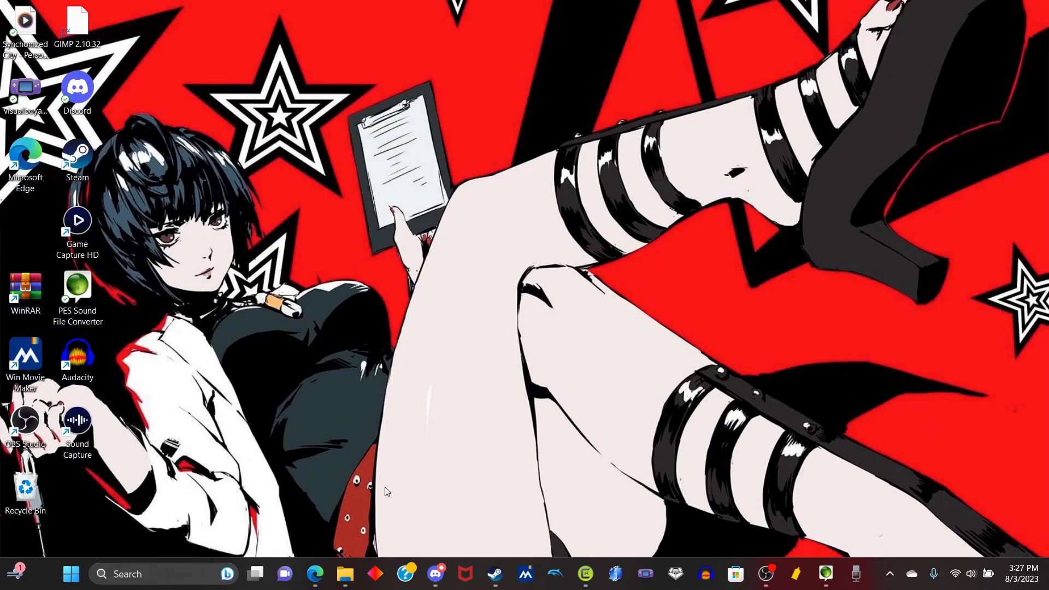
Step: Switch to File Explorer and open the Z_ADX folder inside the JSRF (Modded) Media folder
click(348, 571)
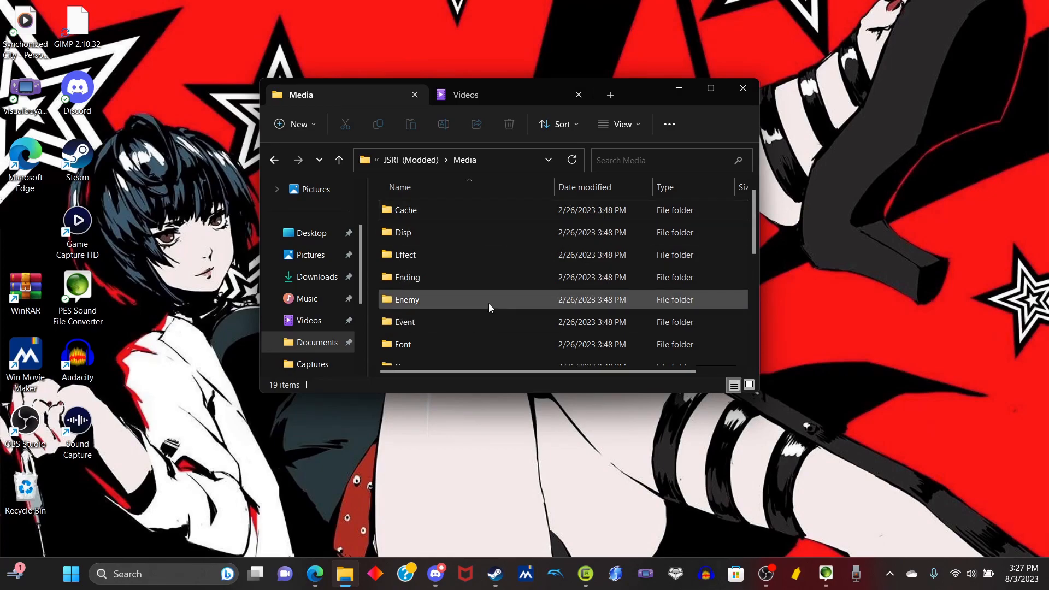
drag(751, 235, 749, 347)
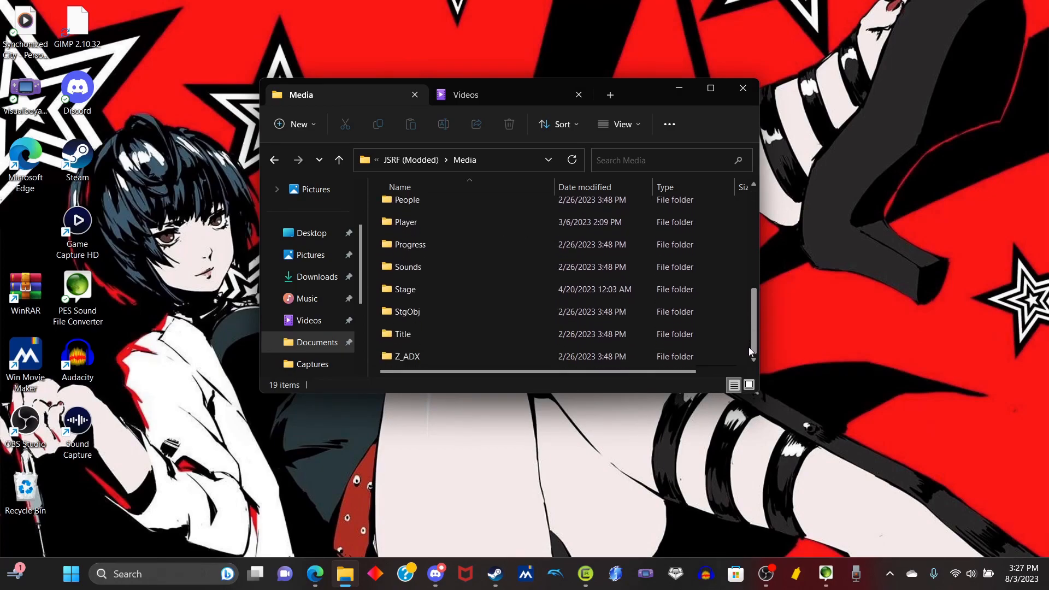
double_click(432, 355)
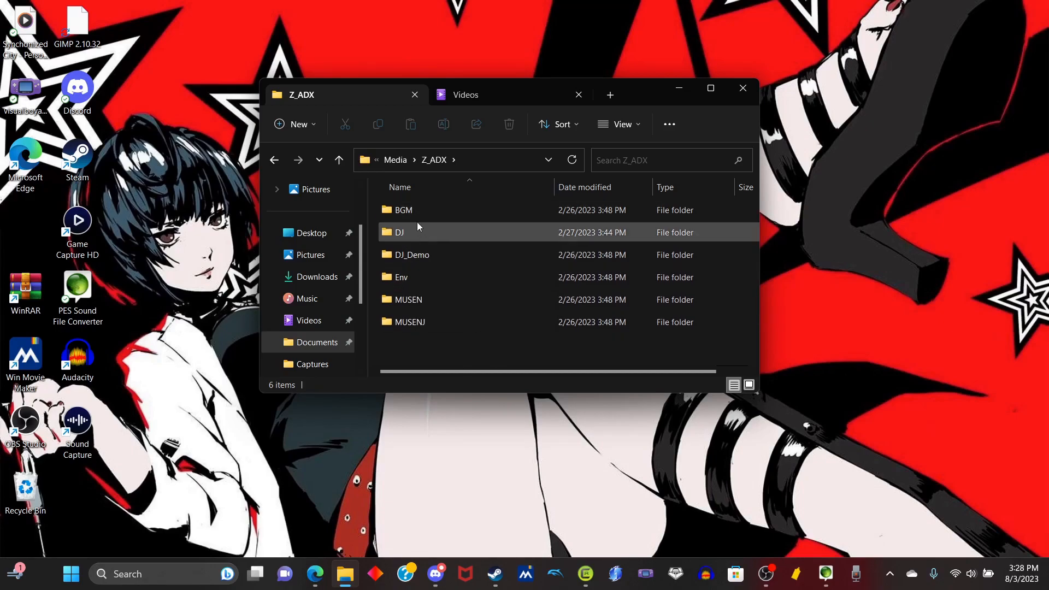
Step: Review the subfolders of Z_ADX and open the BGM folder
mouse_move(412, 212)
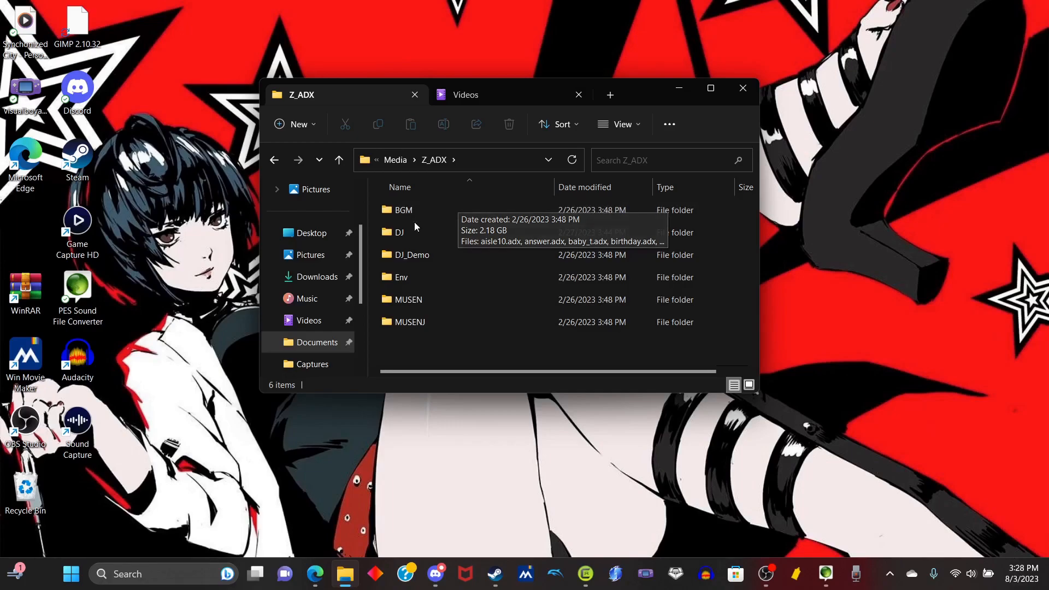
mouse_move(411, 232)
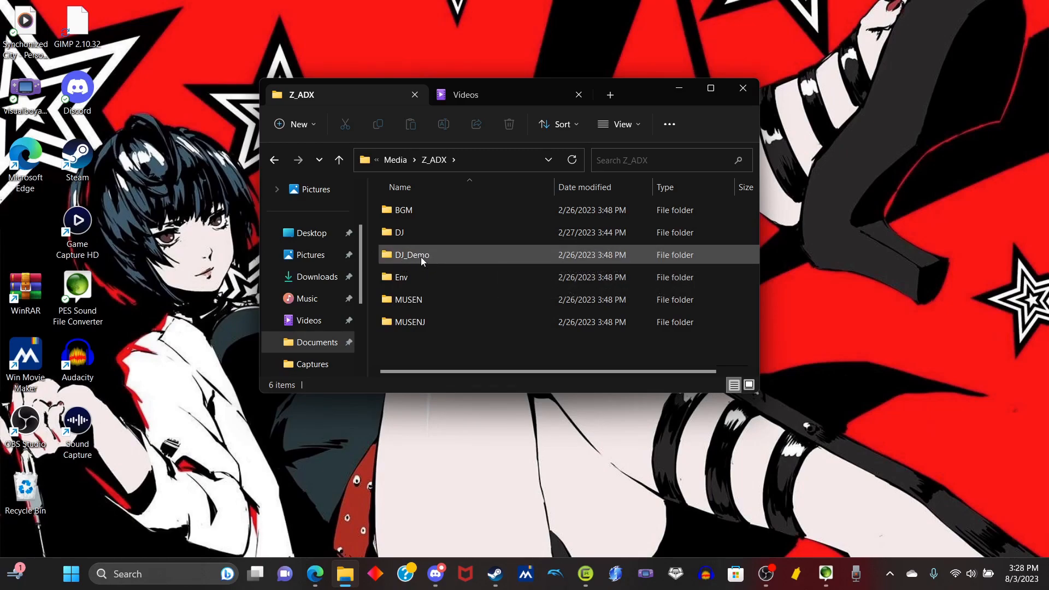
mouse_move(421, 257)
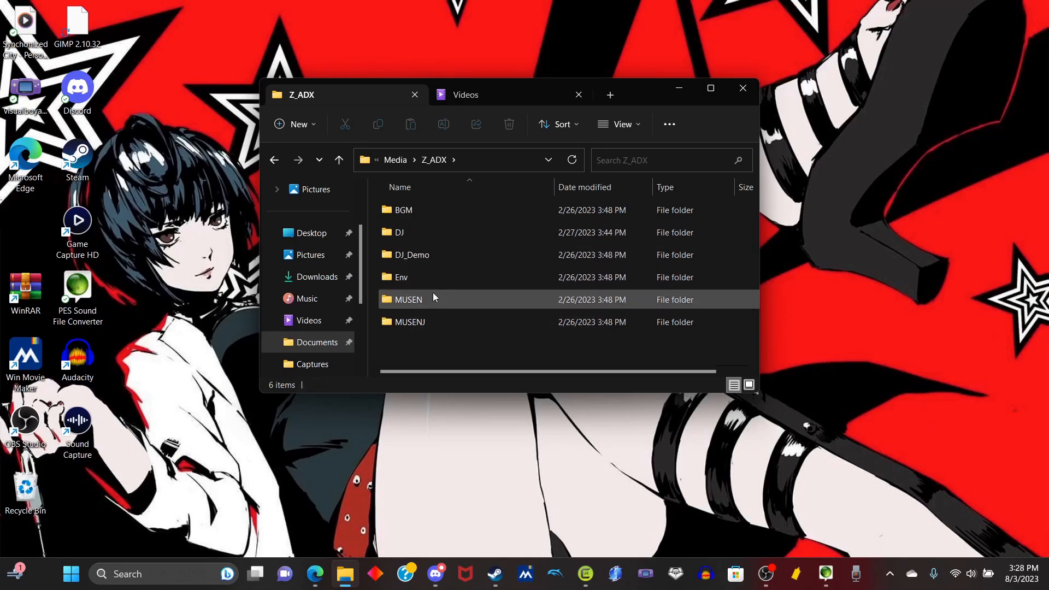
mouse_move(431, 300)
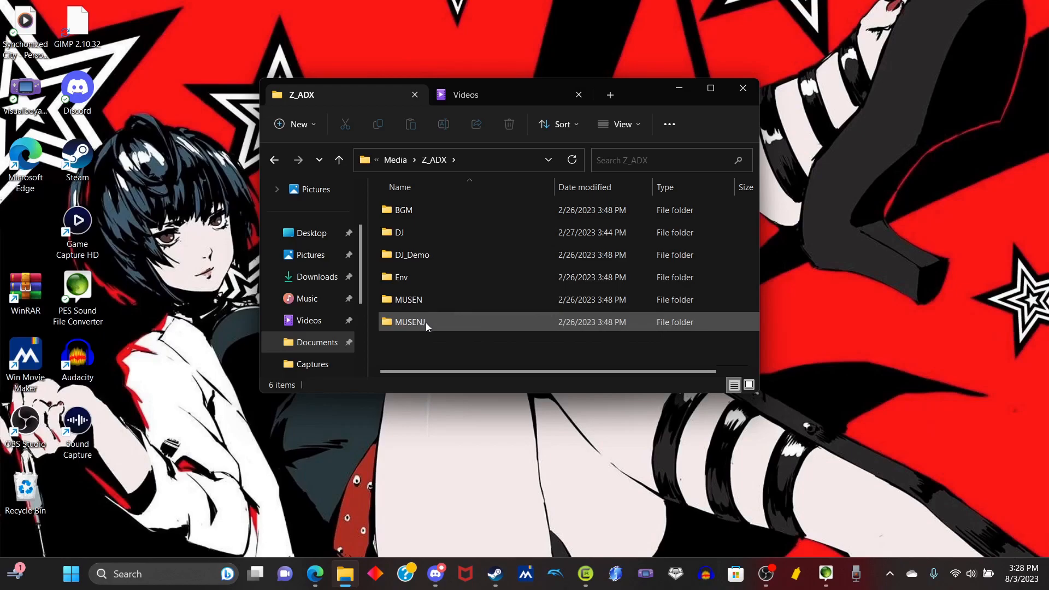
mouse_move(425, 323)
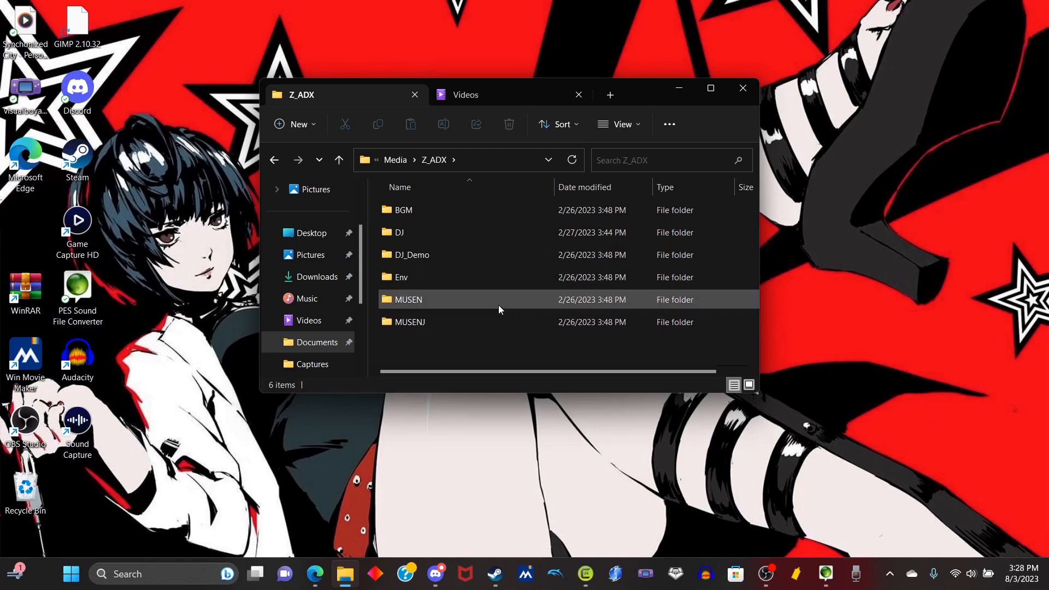
double_click(407, 213)
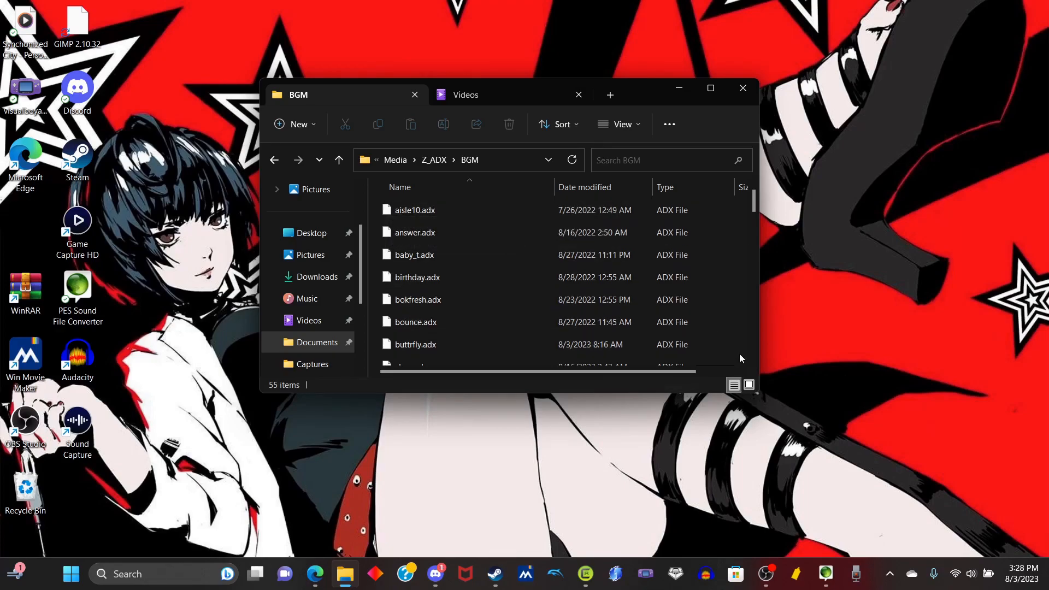
Step: Look through the ADX music files in the BGM folder, from the individually named songs to the s_set tracks
click(752, 359)
click(753, 360)
click(753, 359)
click(752, 360)
click(753, 360)
click(753, 360)
click(752, 360)
click(752, 359)
click(753, 360)
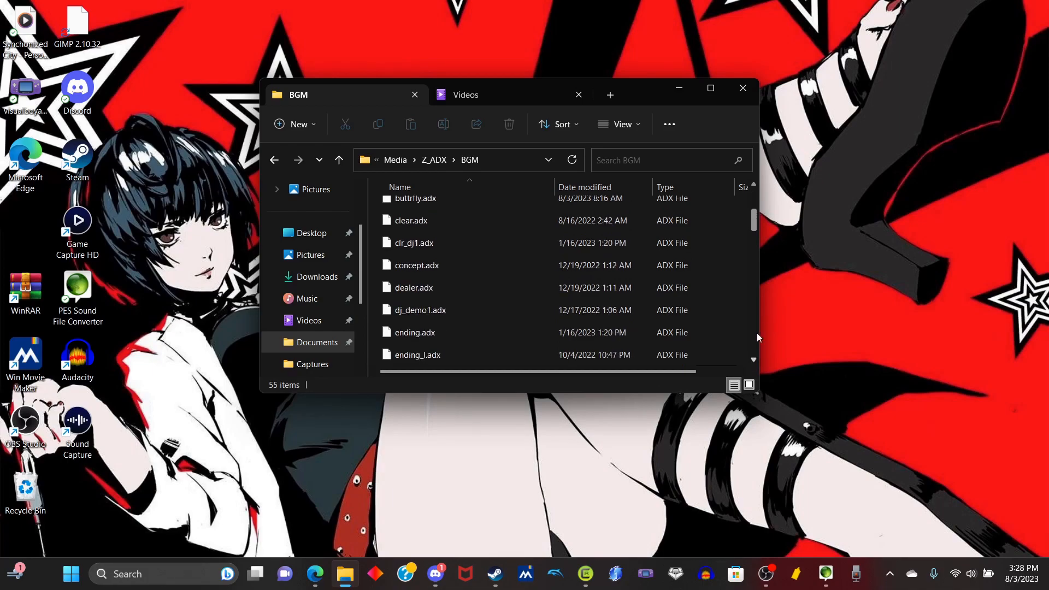
drag(753, 228, 752, 209)
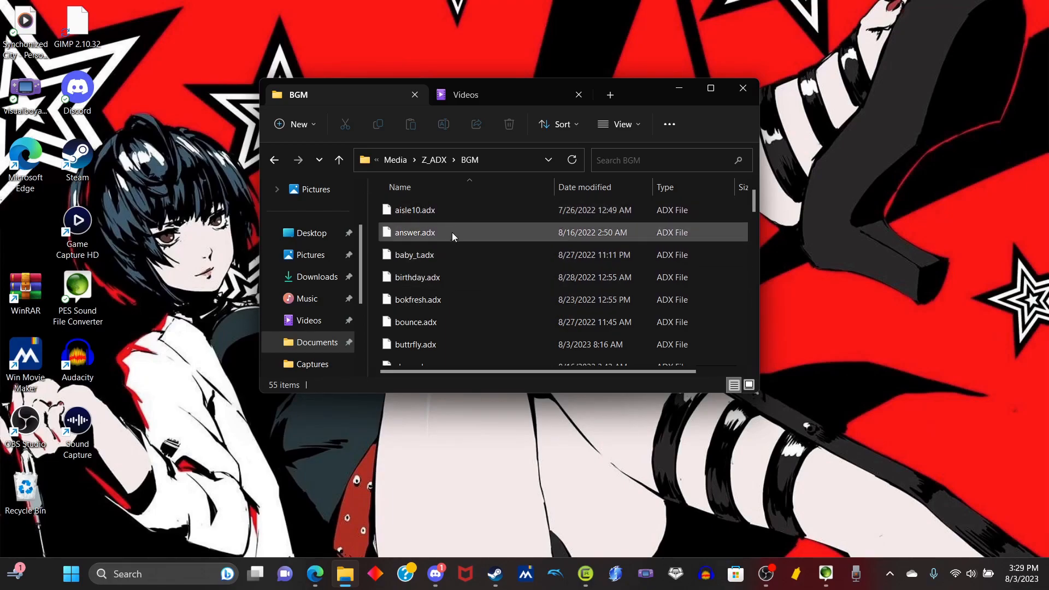
mouse_move(472, 234)
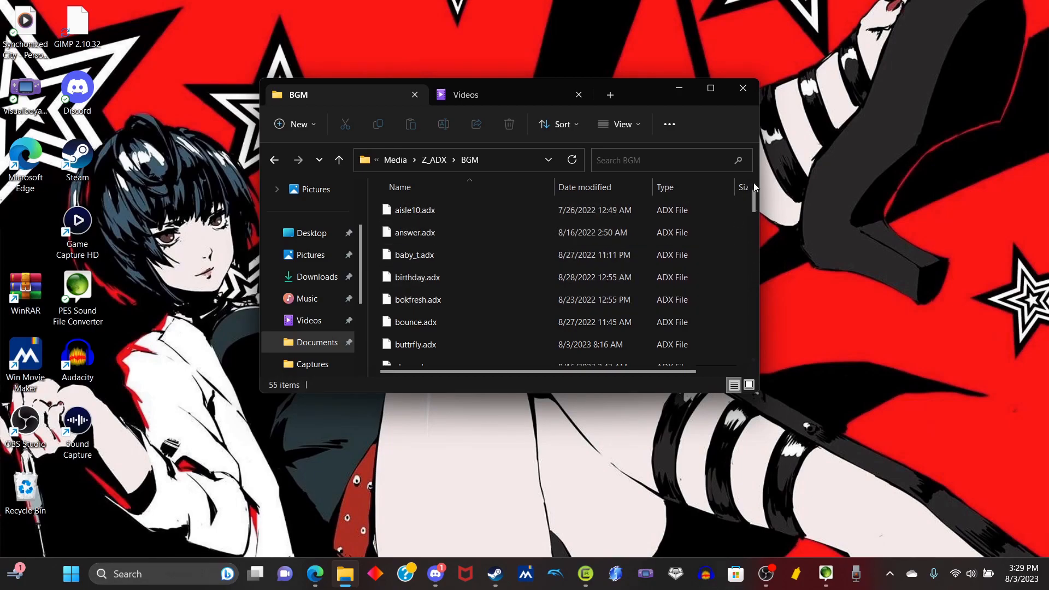
drag(755, 199, 755, 290)
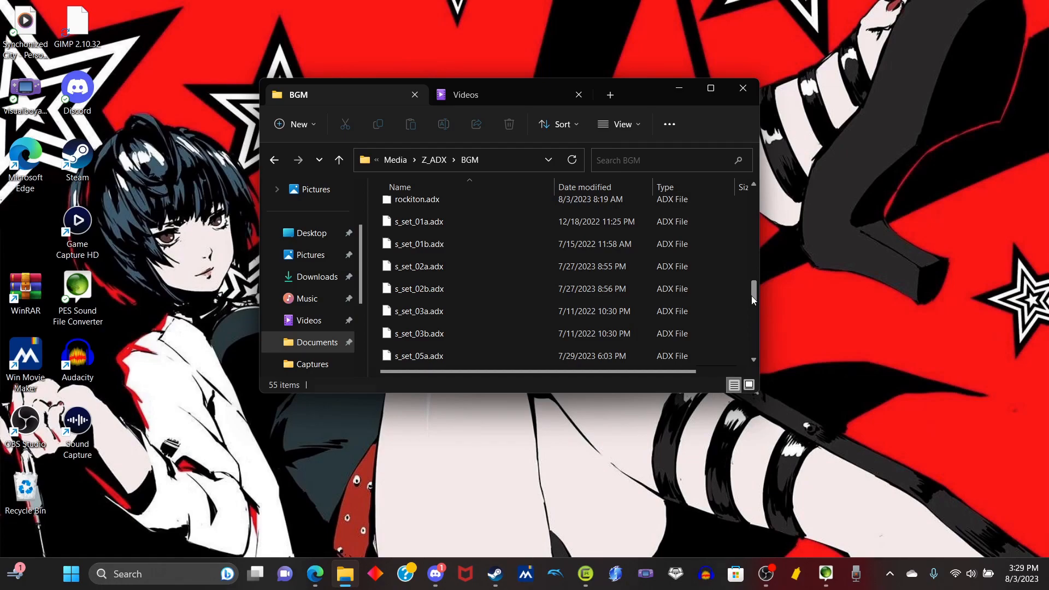
mouse_move(754, 297)
mouse_down()
mouse_move(752, 287)
mouse_move(750, 318)
mouse_move(753, 283)
mouse_move(757, 297)
mouse_up()
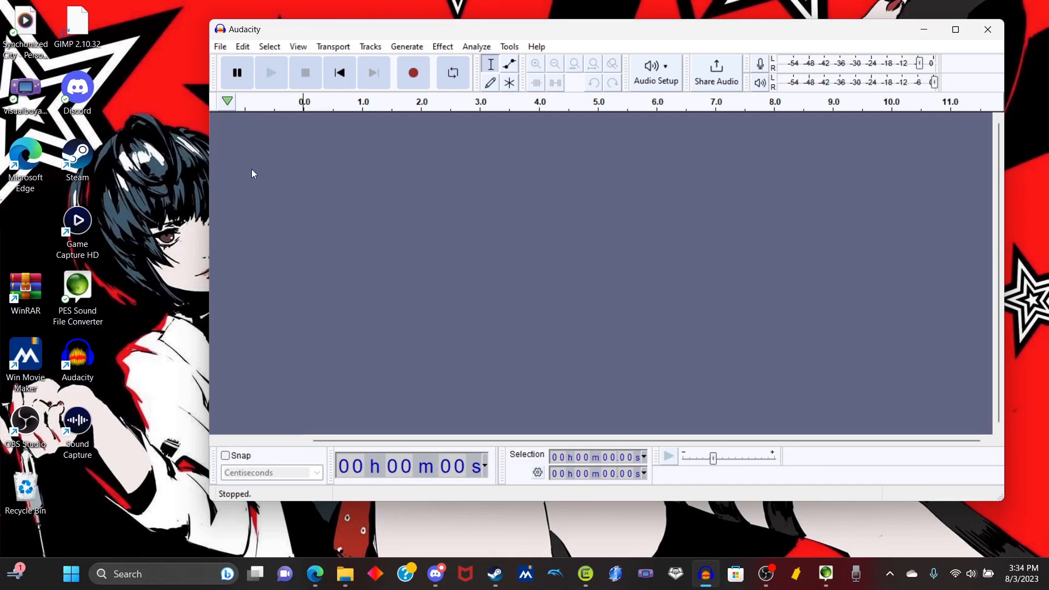
Step: Import the desktop audio file "Synchonized City - Persona Q2" into Audacity and set the track's gain to +5.0 dB
drag(35, 52, 320, 176)
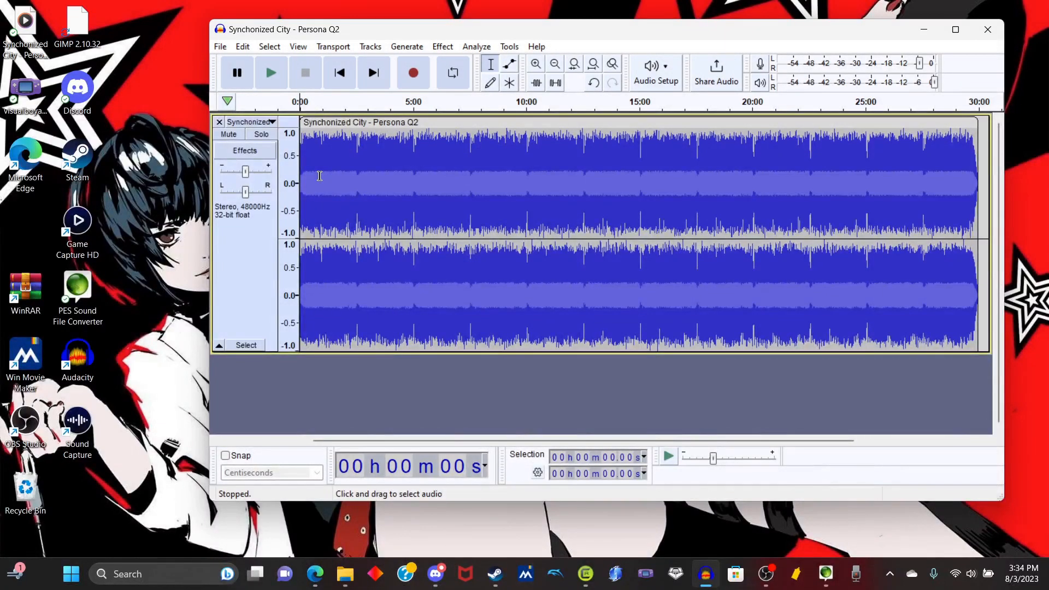
mouse_move(247, 175)
drag(246, 173, 252, 176)
mouse_move(251, 176)
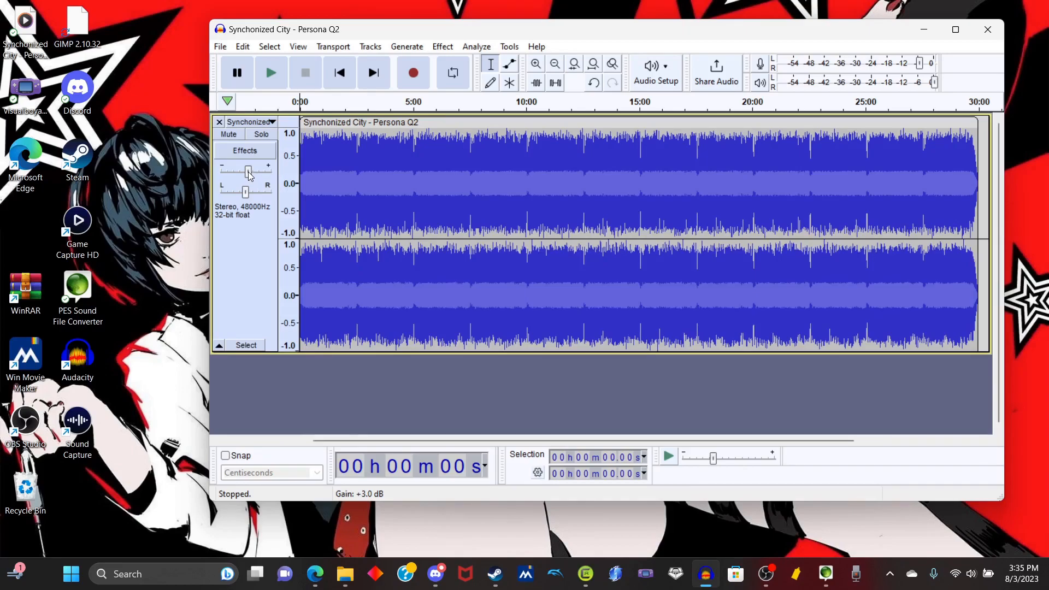
click(248, 173)
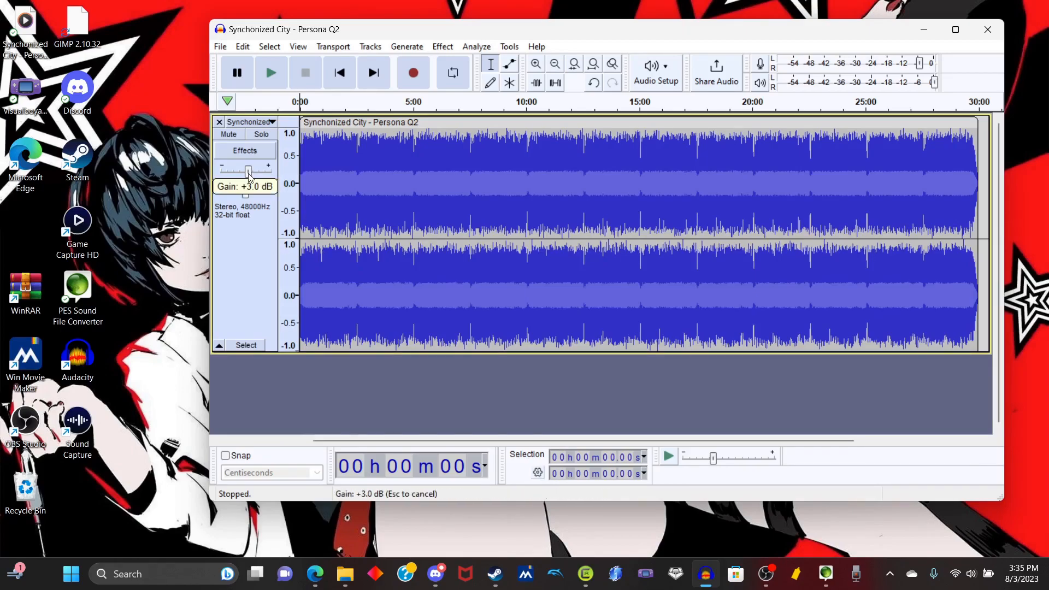
drag(248, 173, 251, 173)
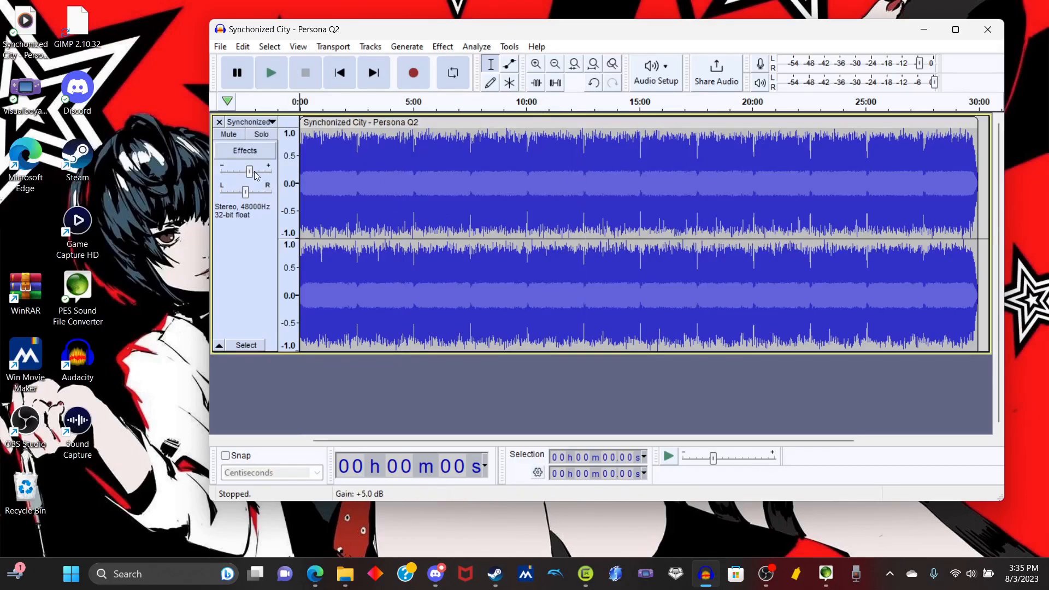
mouse_move(251, 171)
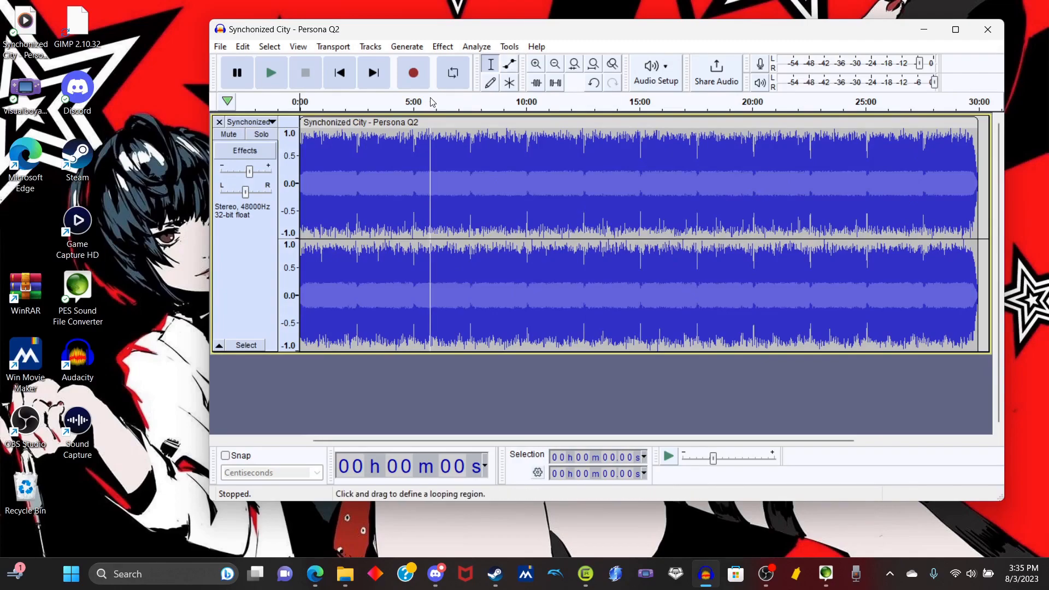
Step: Export the track to the Music folder as a Signed 16-bit PCM WAV named s_set_03a, leaving the metadata tags empty
click(219, 47)
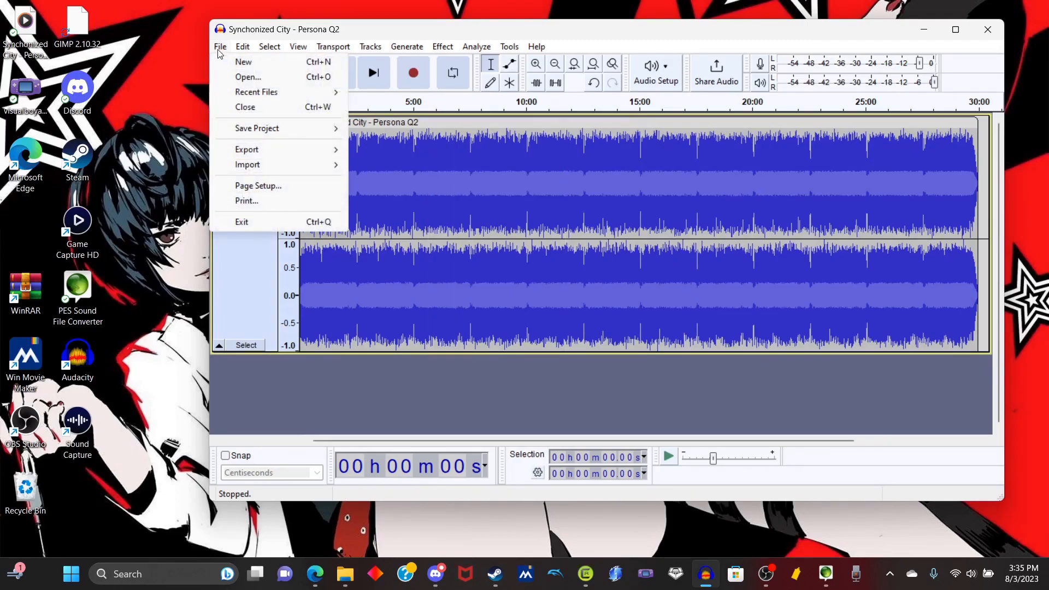
mouse_move(277, 155)
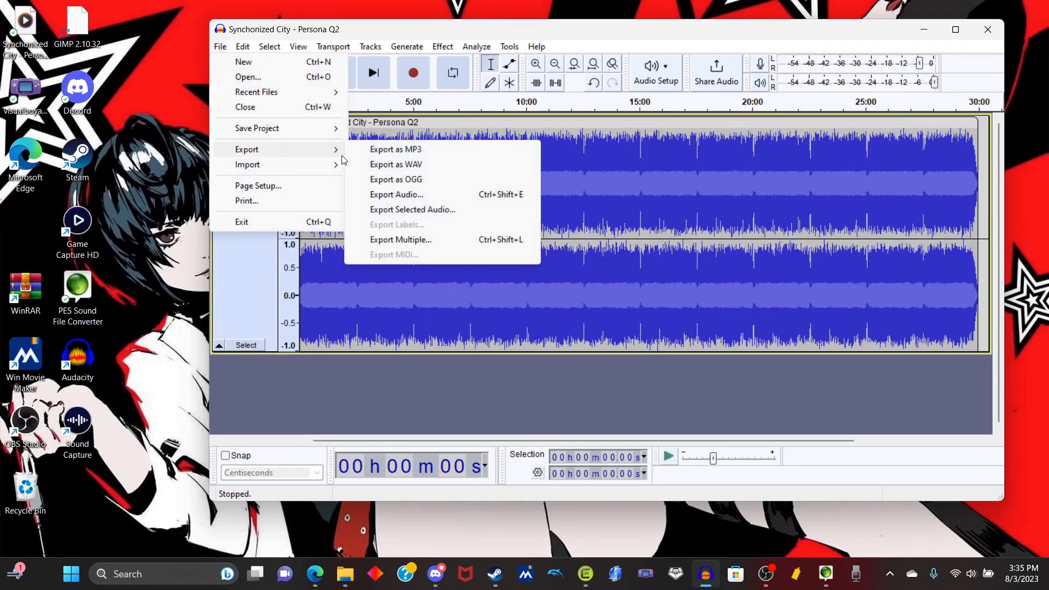
click(404, 165)
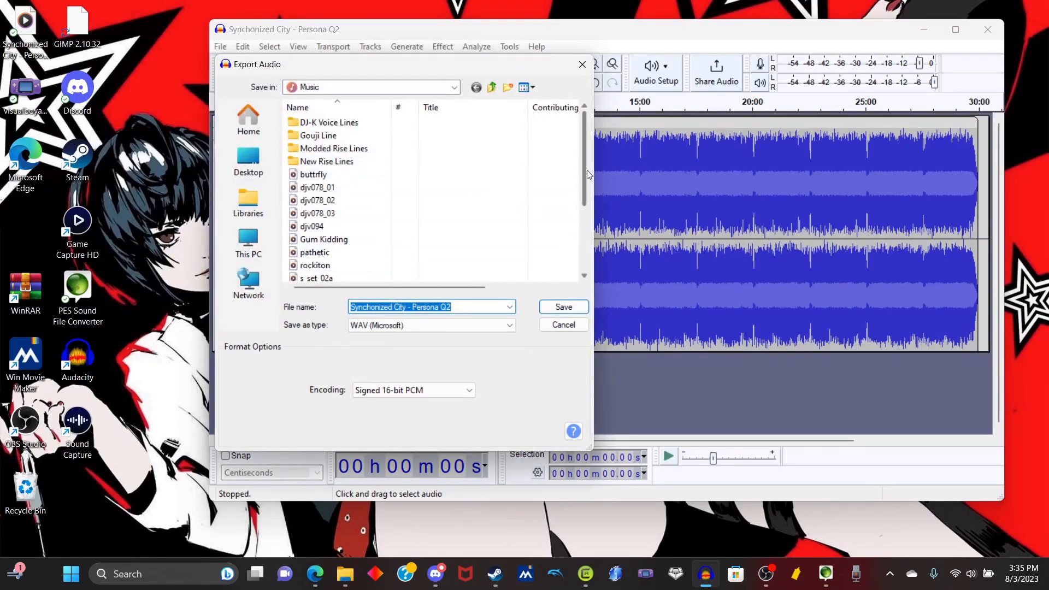
drag(586, 173, 596, 221)
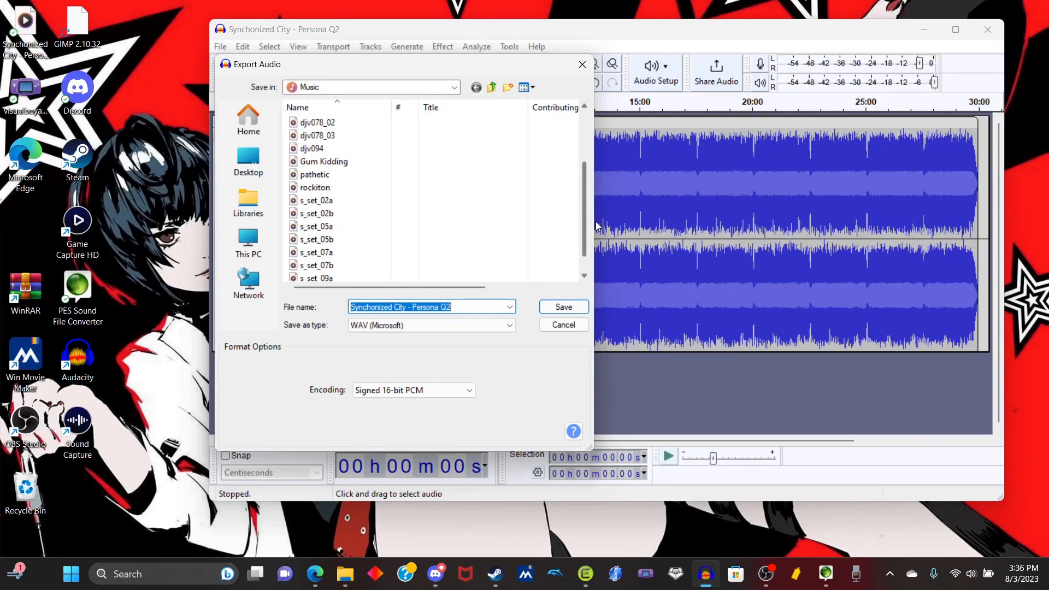
click(328, 214)
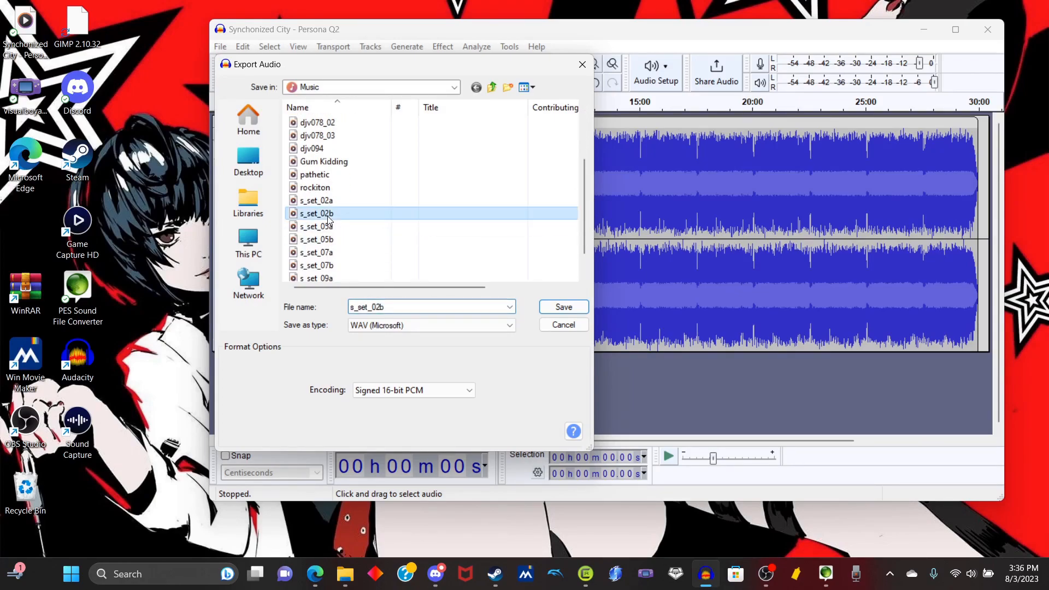
click(380, 308)
click(385, 307)
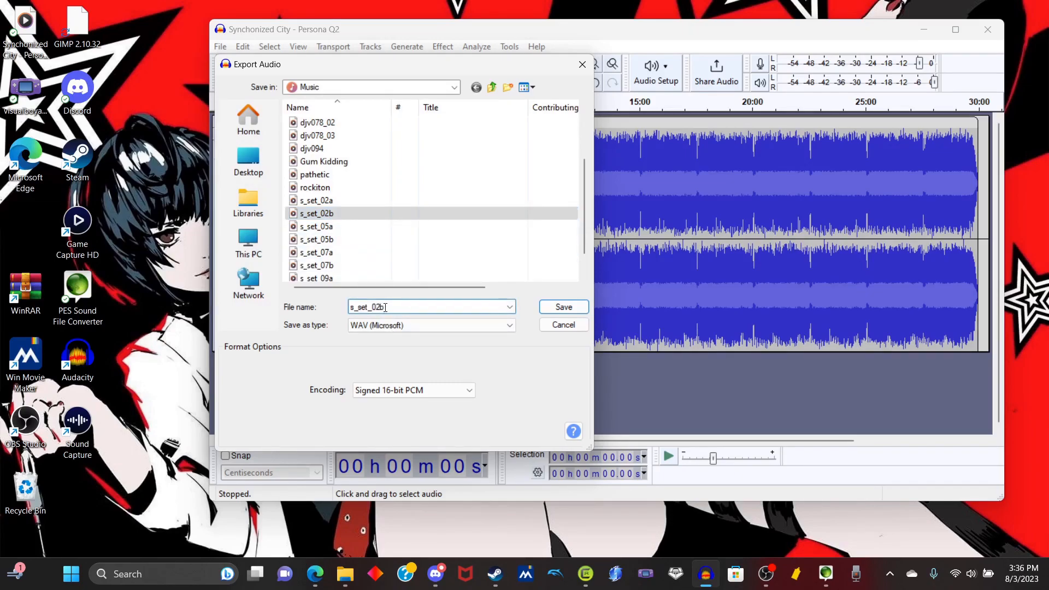
key(BackSpace)
key(BackSpace)
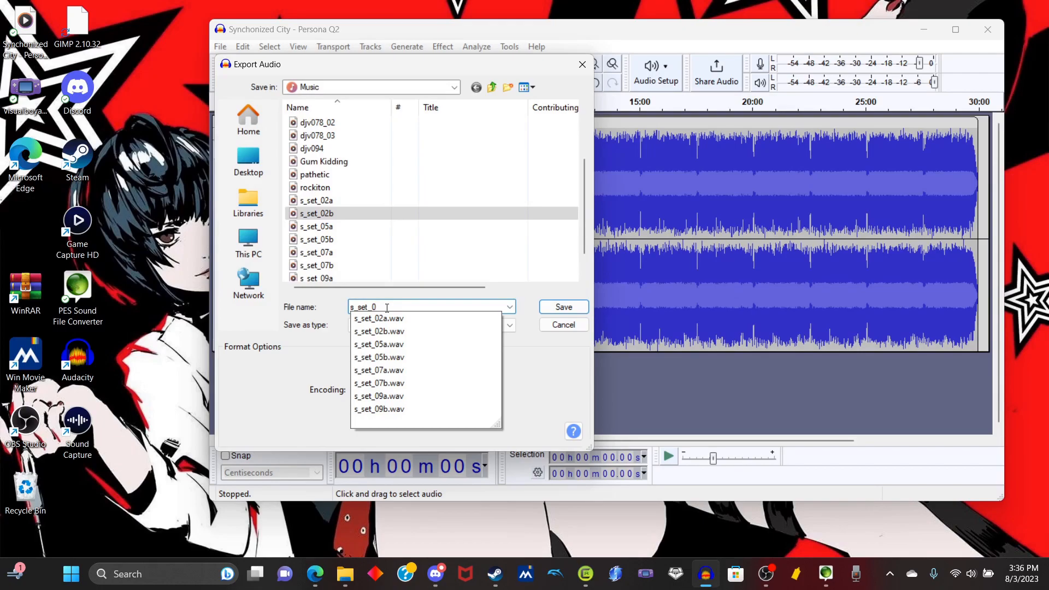
text(3A)
key(BackSpace)
text(a)
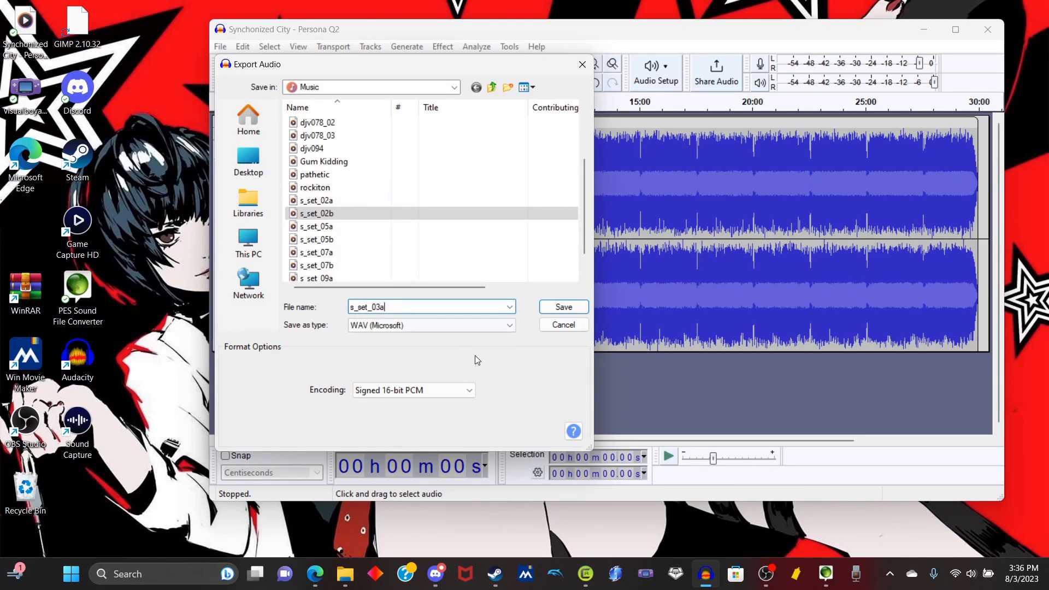
click(549, 308)
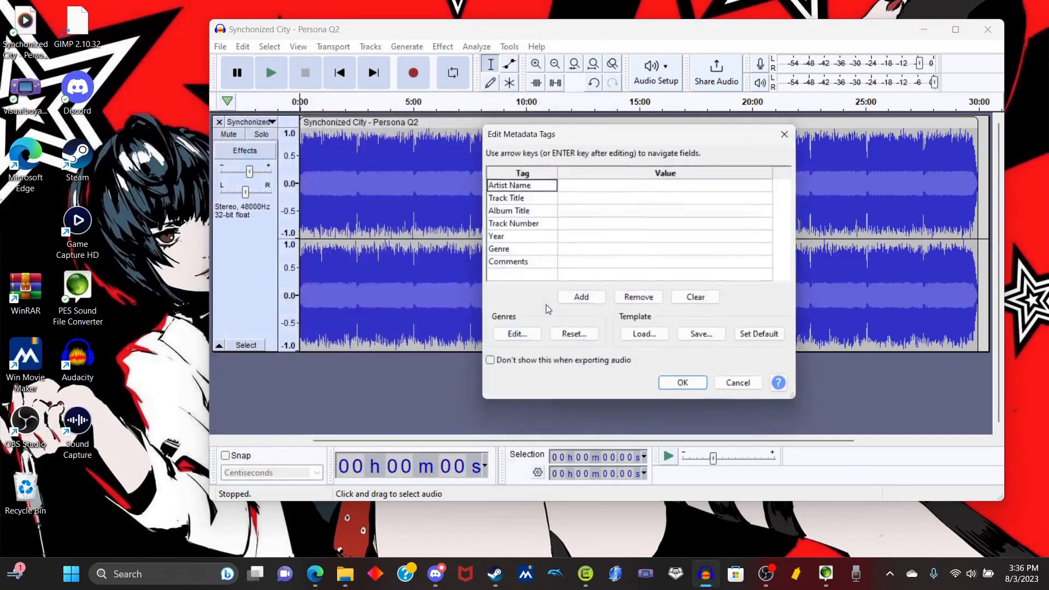
click(685, 386)
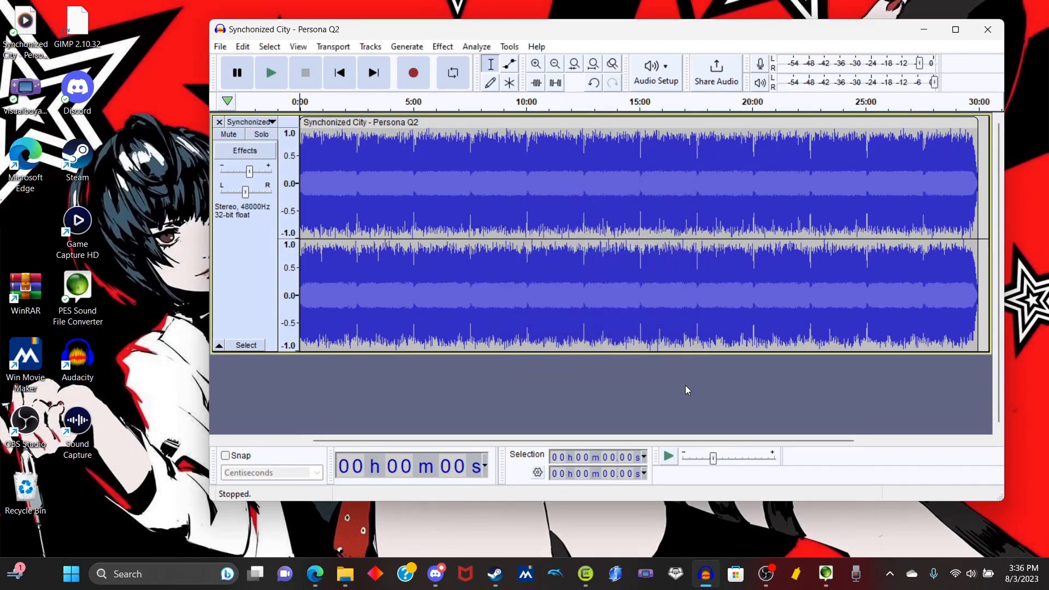
Step: Switch to PES Sound File Converter and keep the conversion formats at WAV to ADX
click(925, 29)
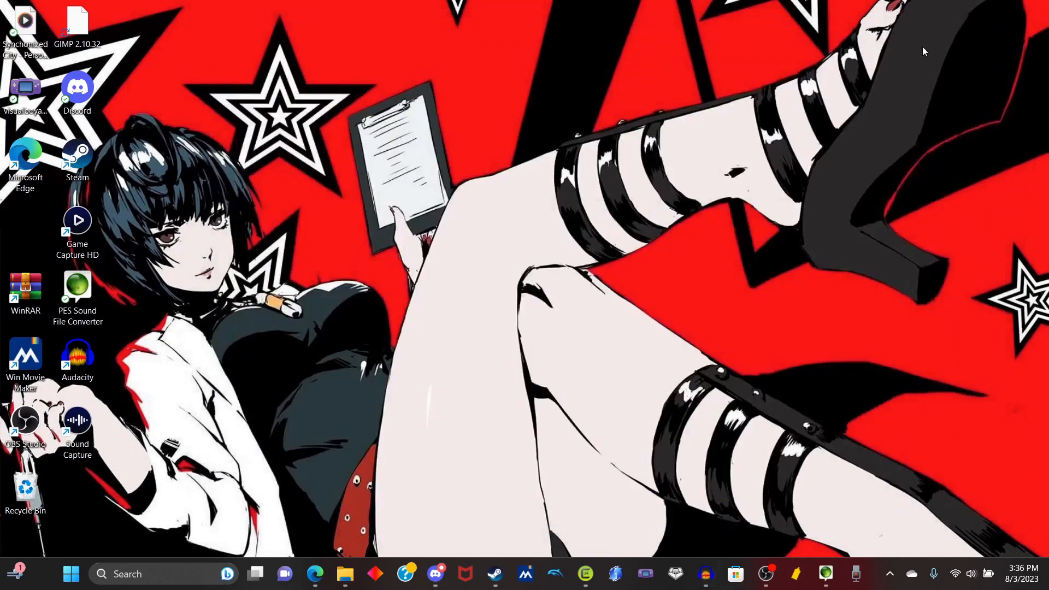
click(826, 574)
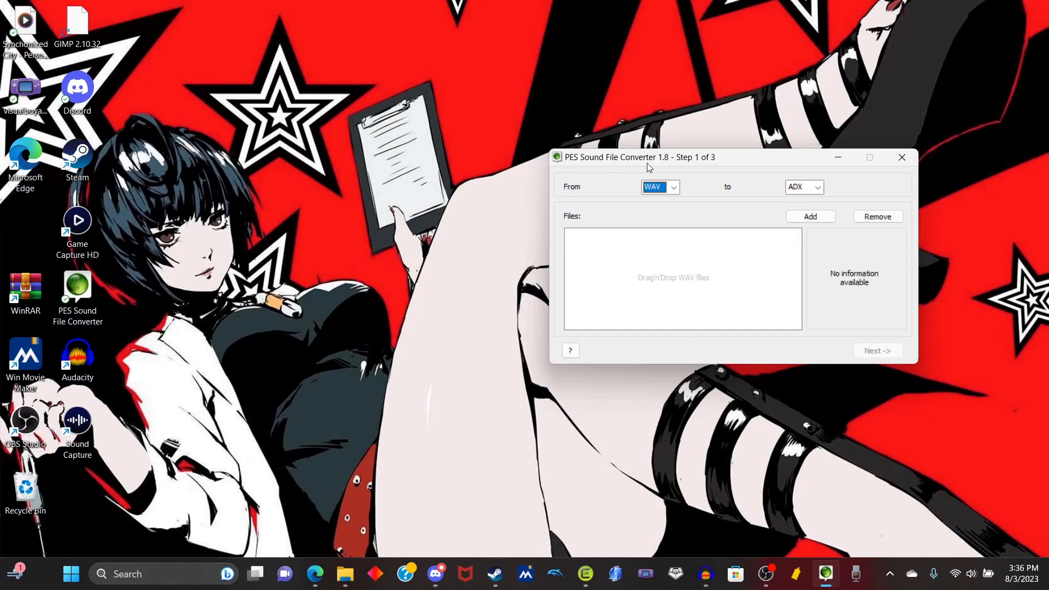
drag(734, 159, 543, 140)
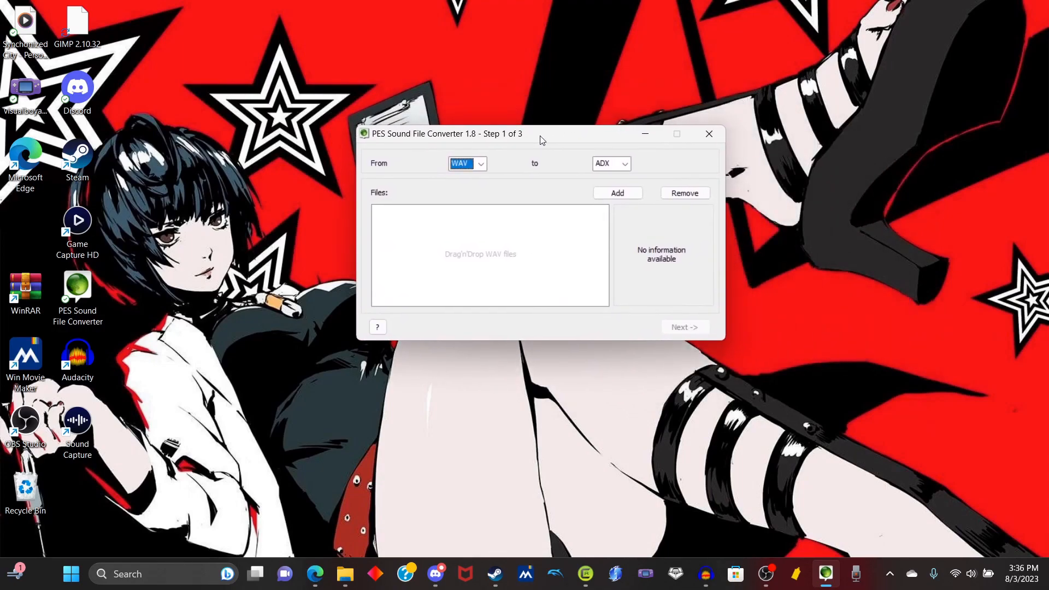
click(482, 163)
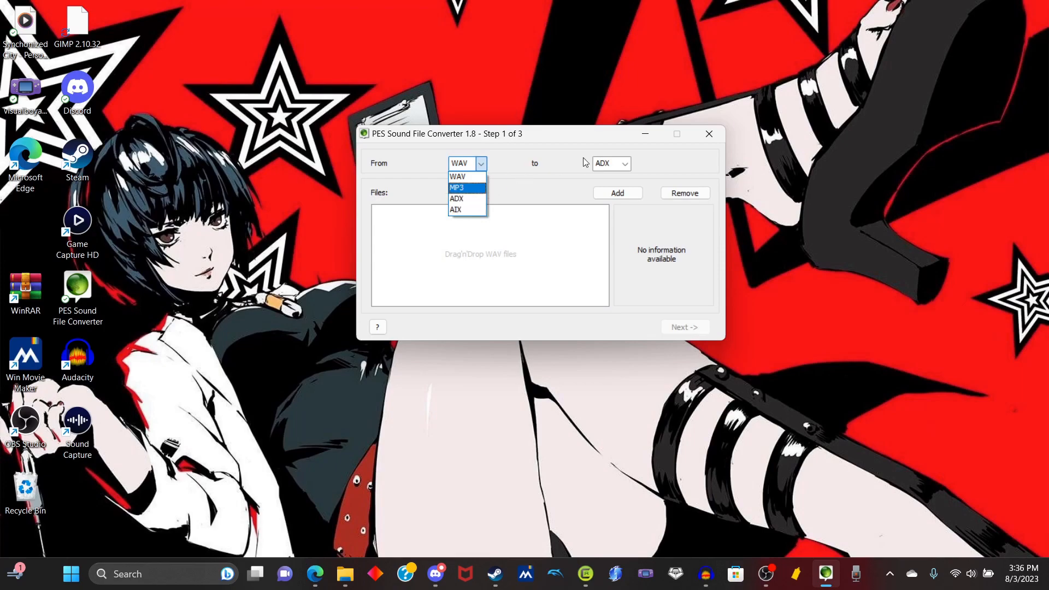
click(619, 167)
click(620, 165)
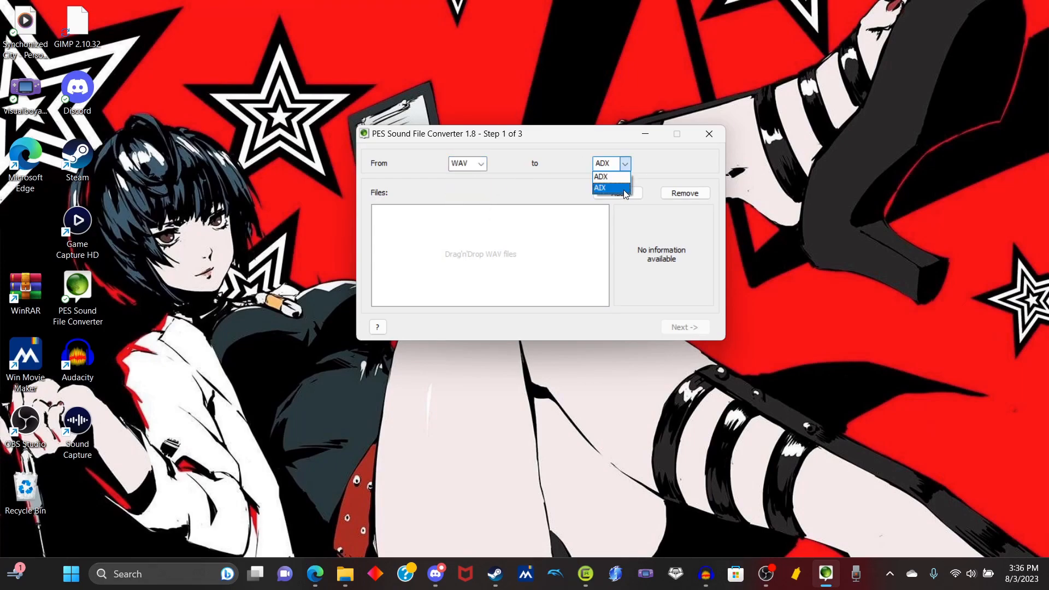
click(507, 169)
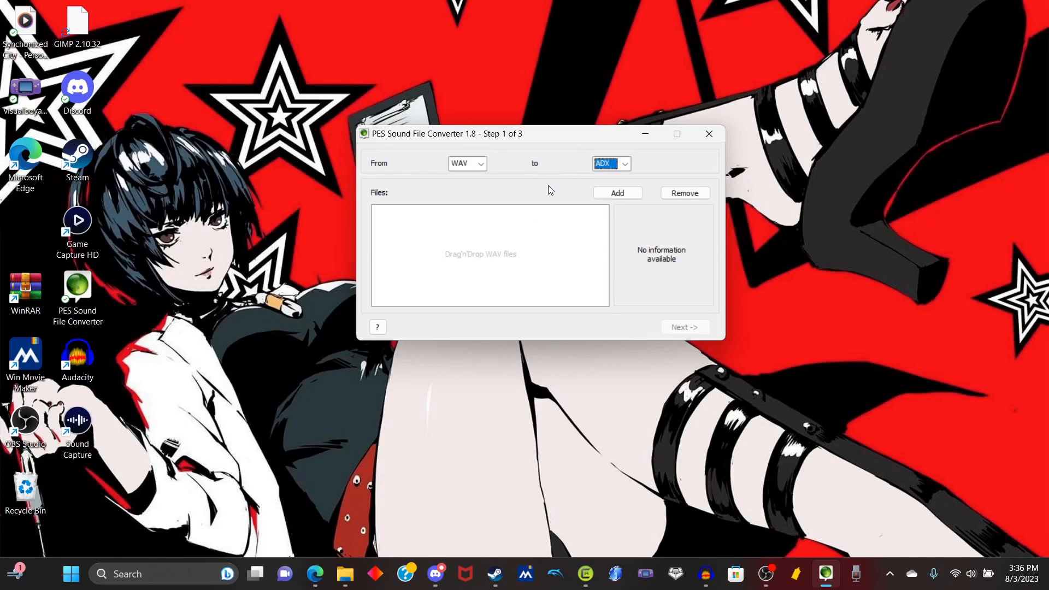
Step: Add the s_set_03a WAV file from the Music folder to the list of files to convert
click(618, 192)
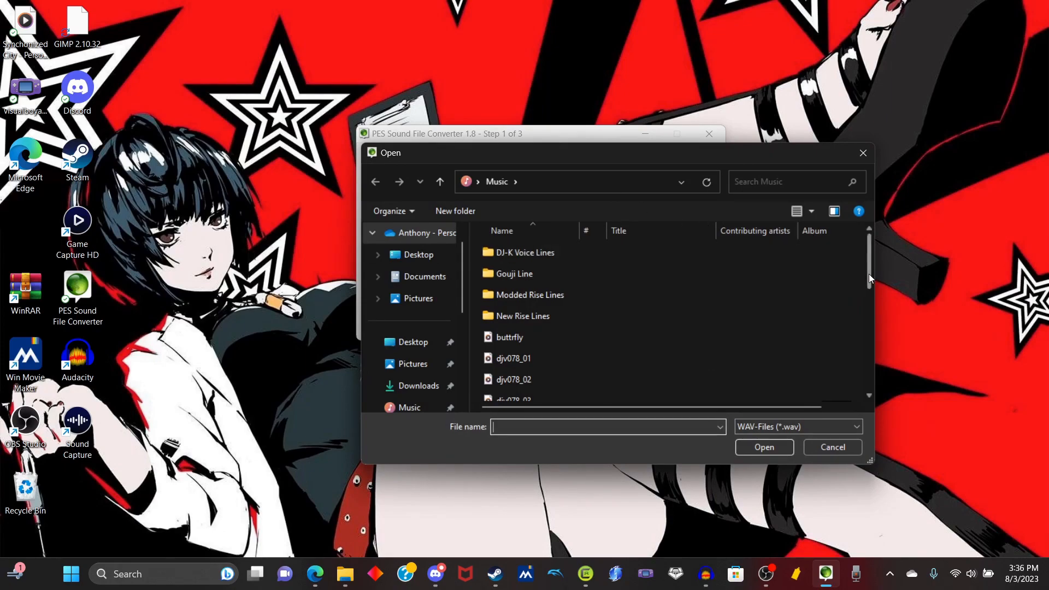
drag(869, 274, 861, 337)
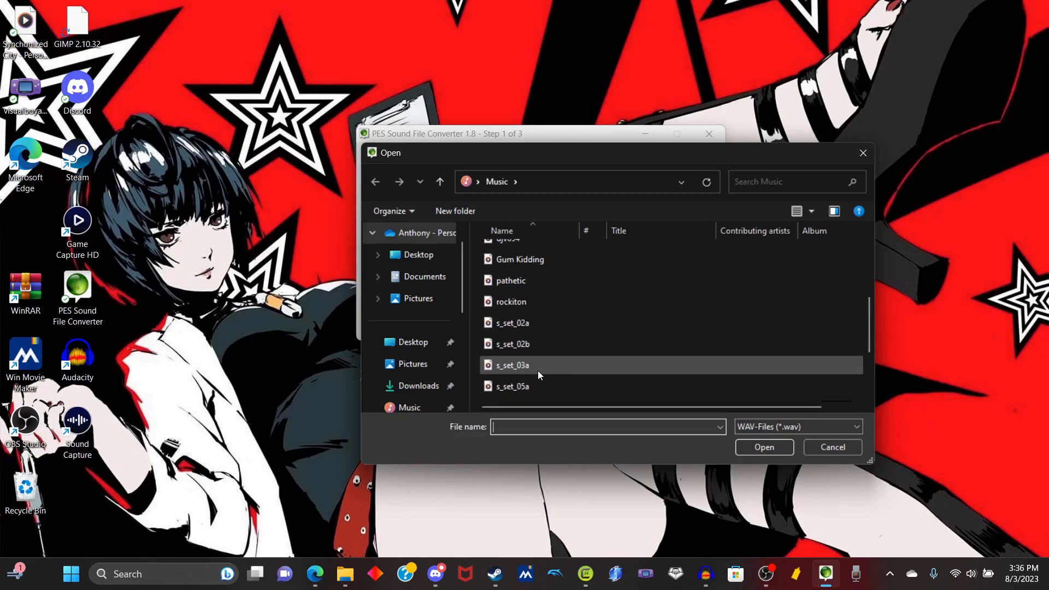
click(507, 369)
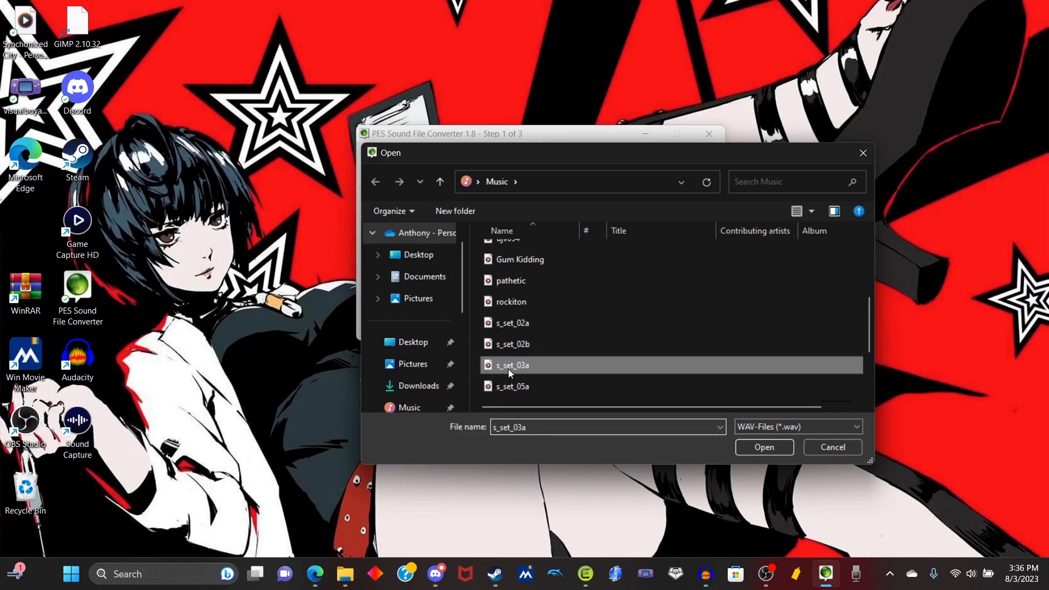
click(766, 447)
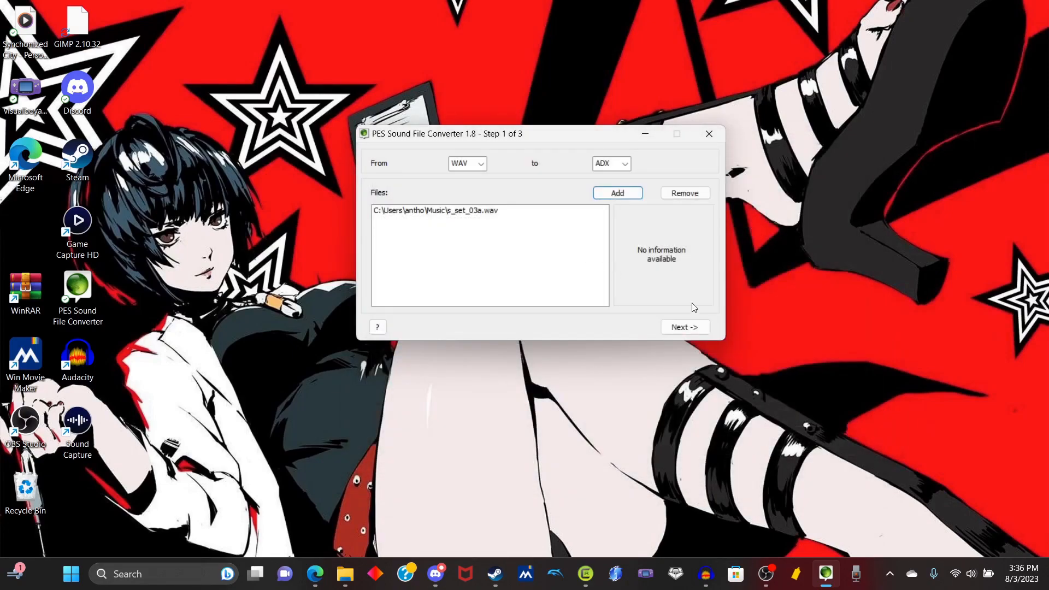
Step: Convert the file to ADX with a complete start-to-end loop into the modded game's Z_ADX\BGM folder, overwriting the existing s_set_03a.adx
click(700, 326)
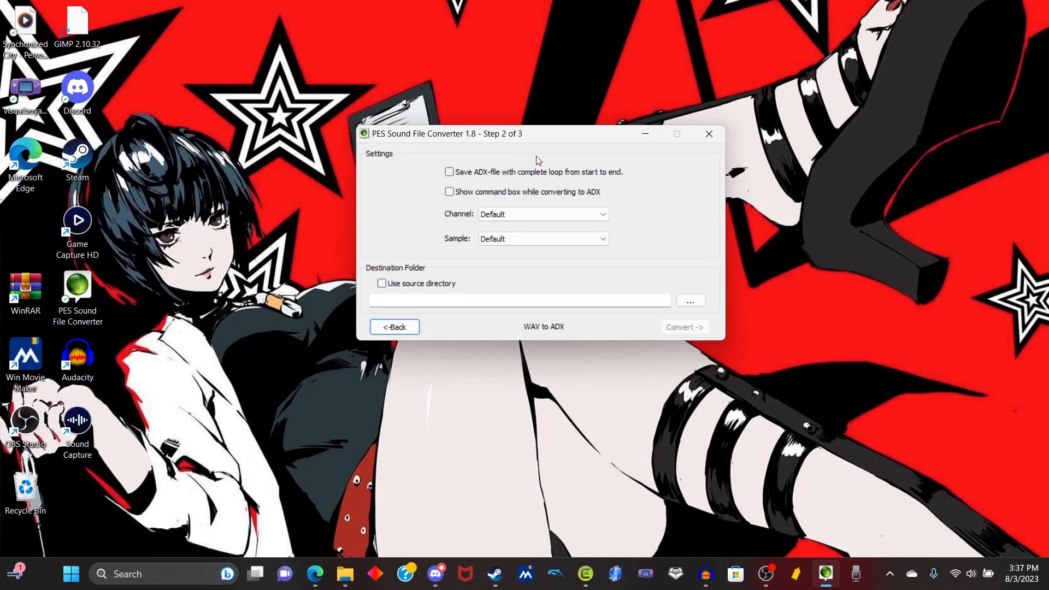
click(451, 173)
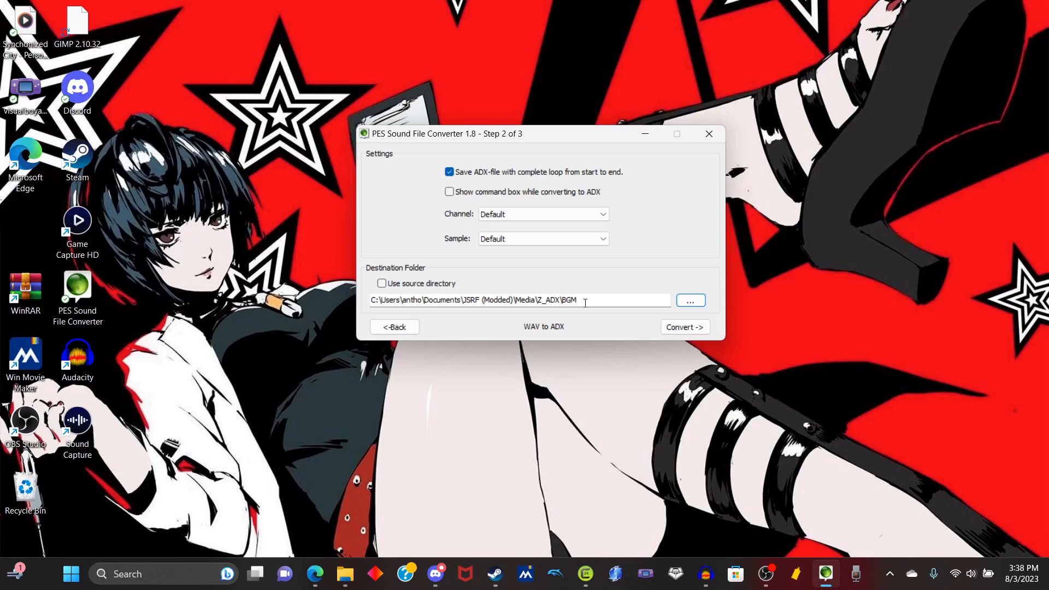
click(684, 328)
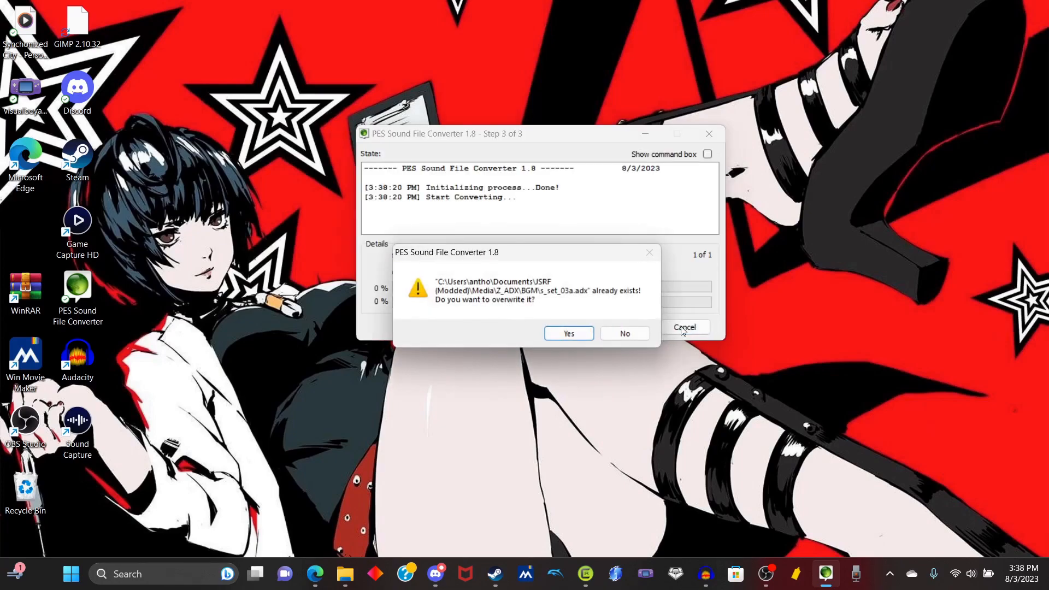
click(569, 335)
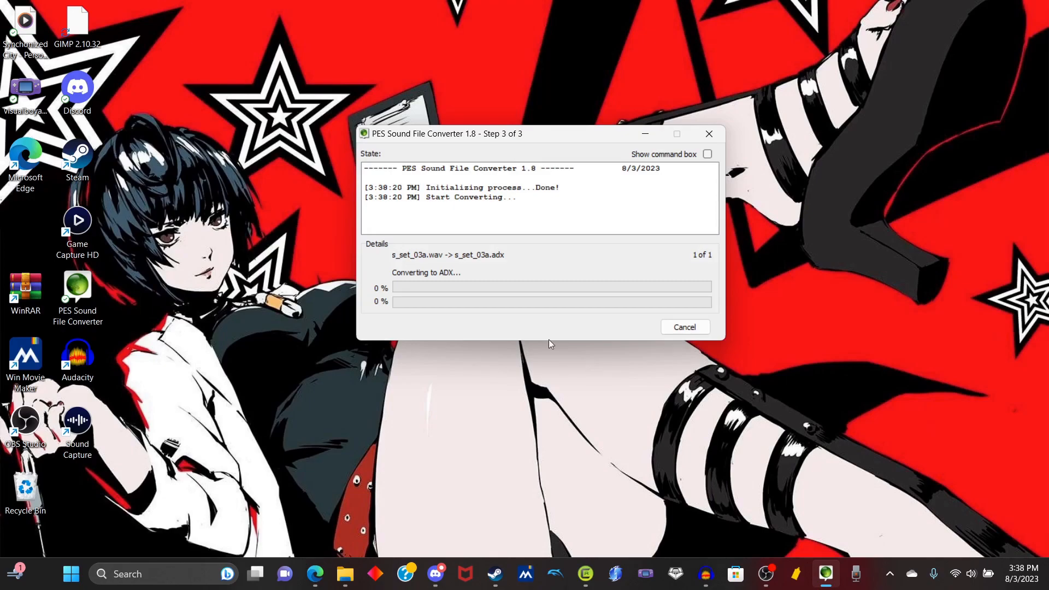
Step: Check the s_set_03a.adx file's modification date in the output folder, and finish the converter session
click(615, 326)
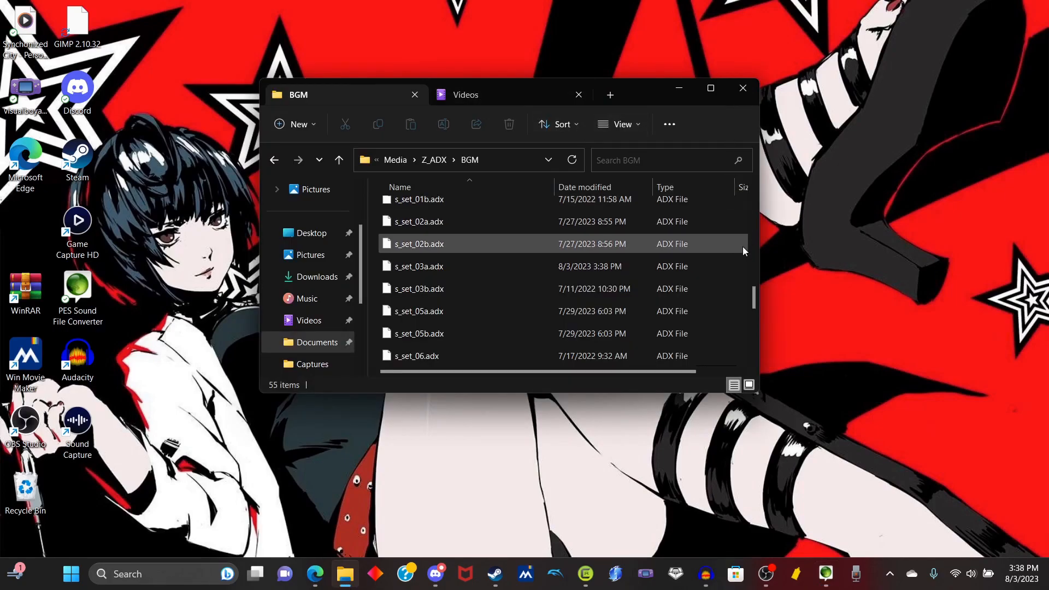
drag(753, 296, 752, 302)
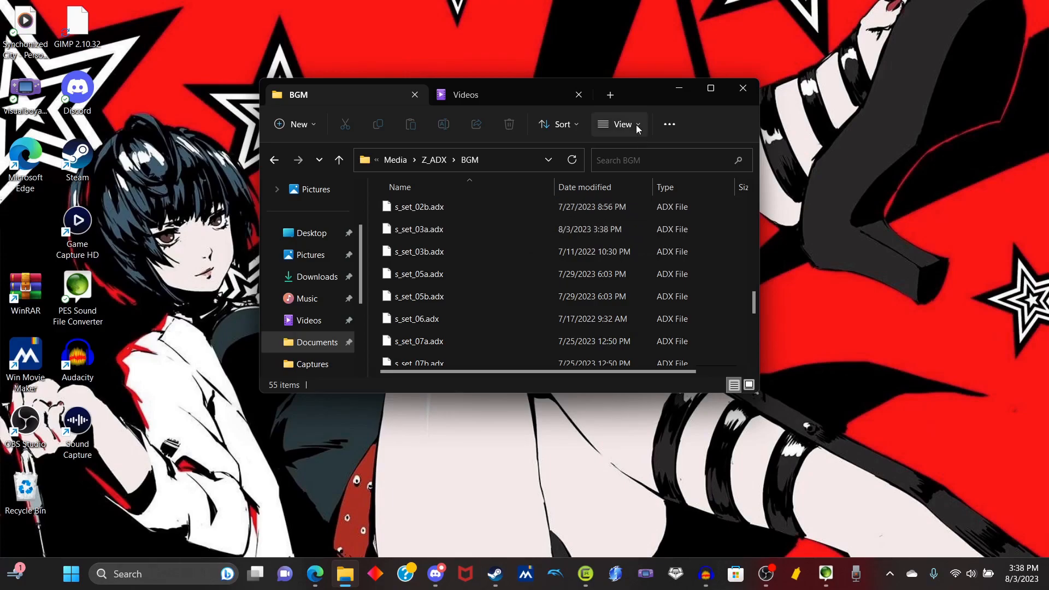
click(671, 88)
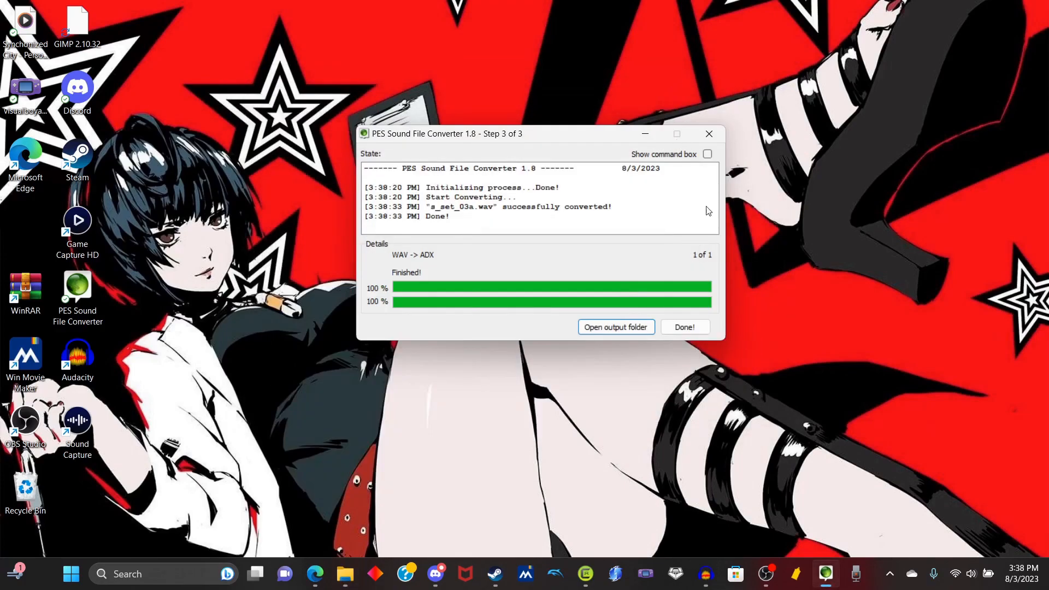
click(691, 328)
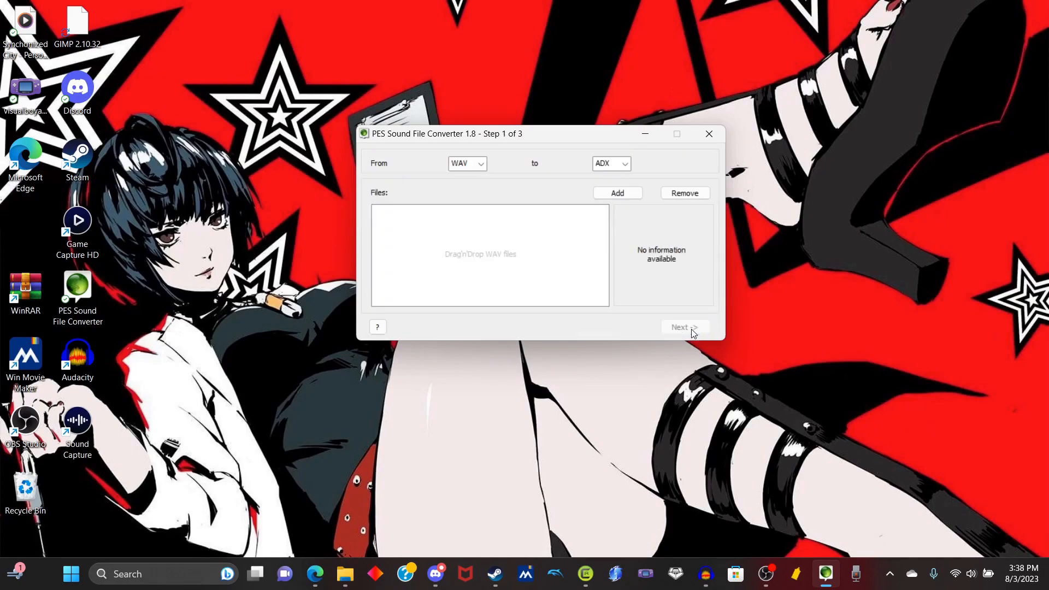
click(651, 136)
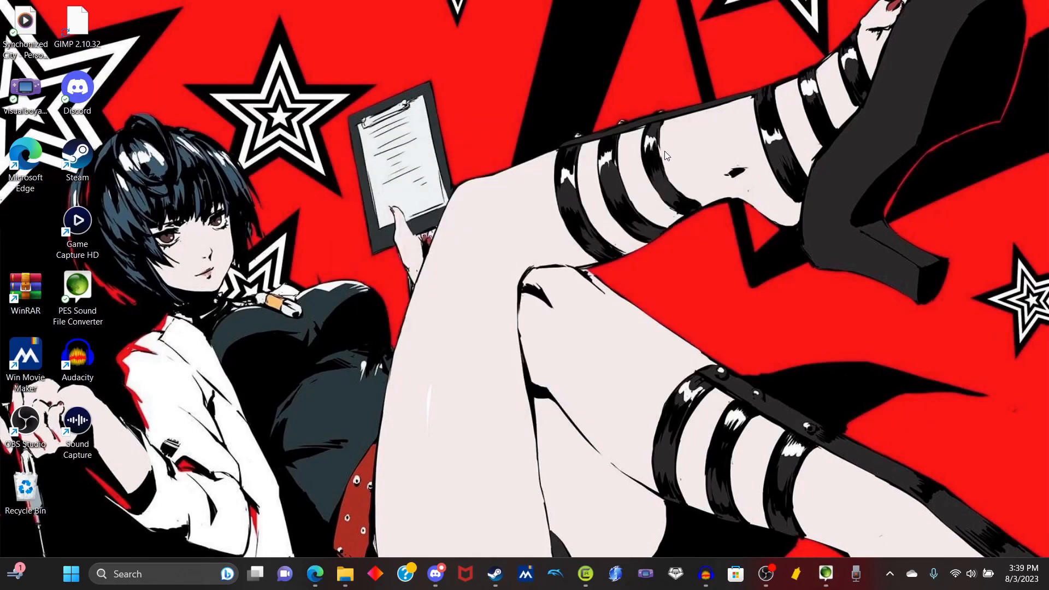
Step: Switch to the Cxbx-Reloaded emulator and clear its cache partitions
click(586, 574)
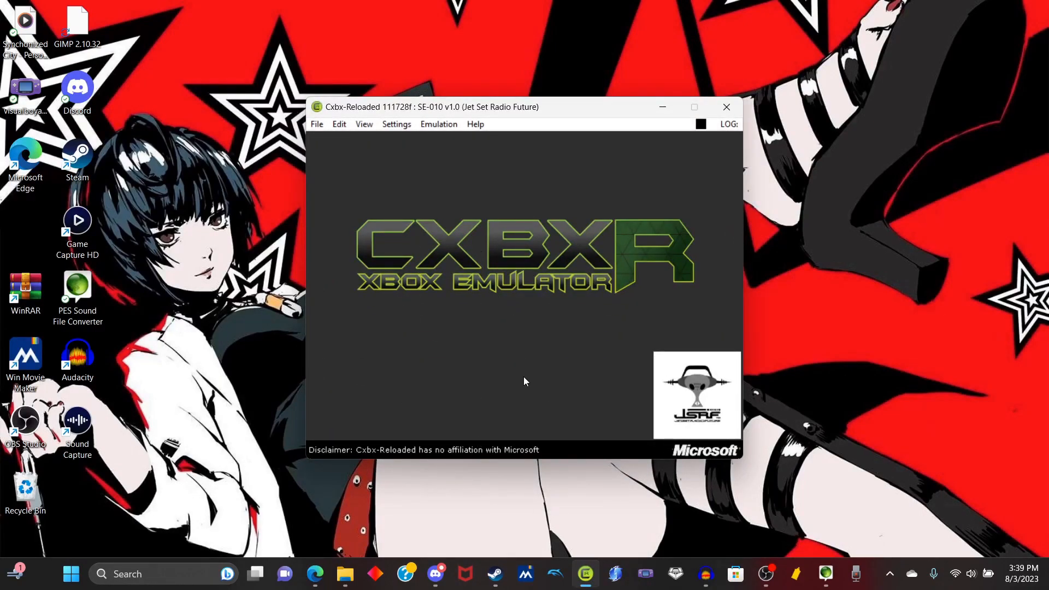
drag(478, 110, 487, 85)
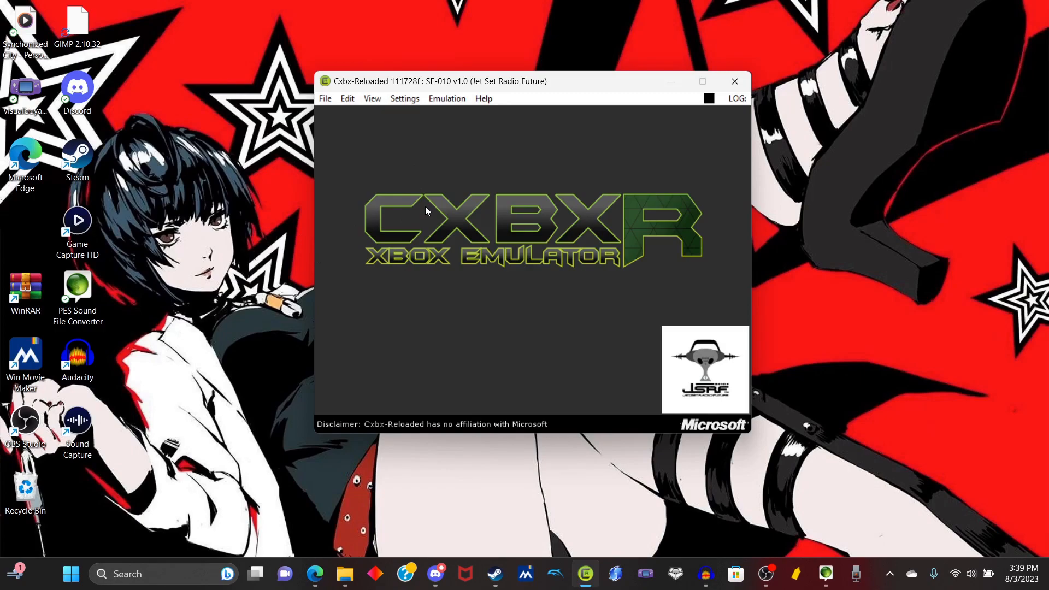
click(405, 99)
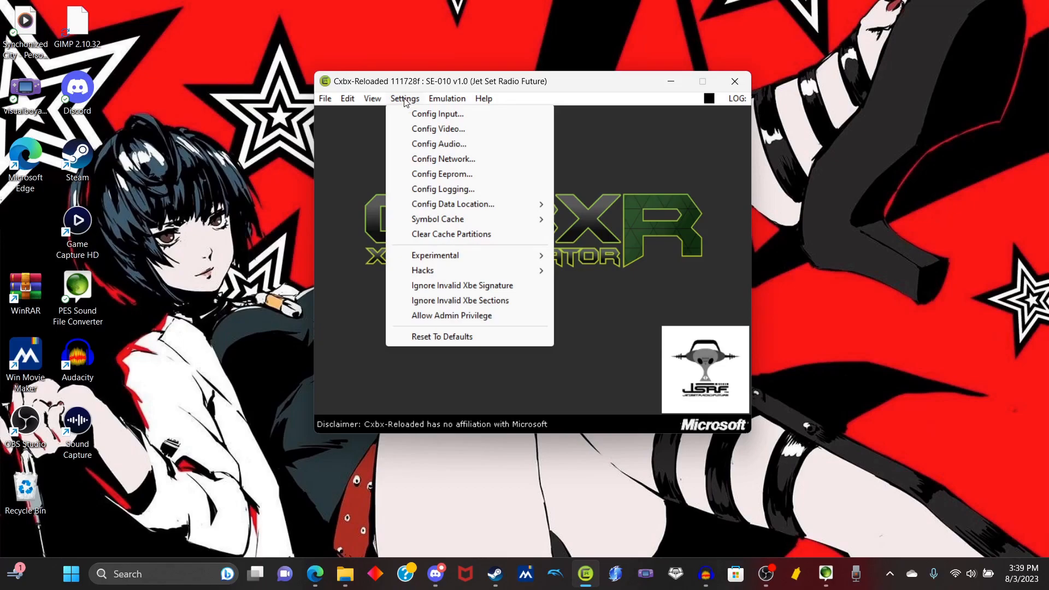
click(480, 241)
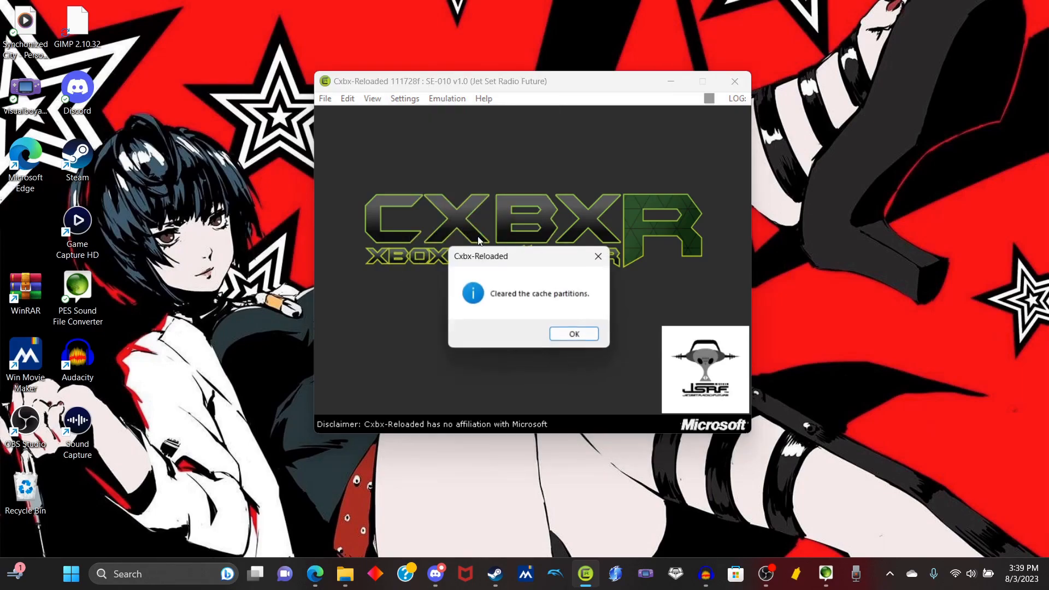
click(582, 336)
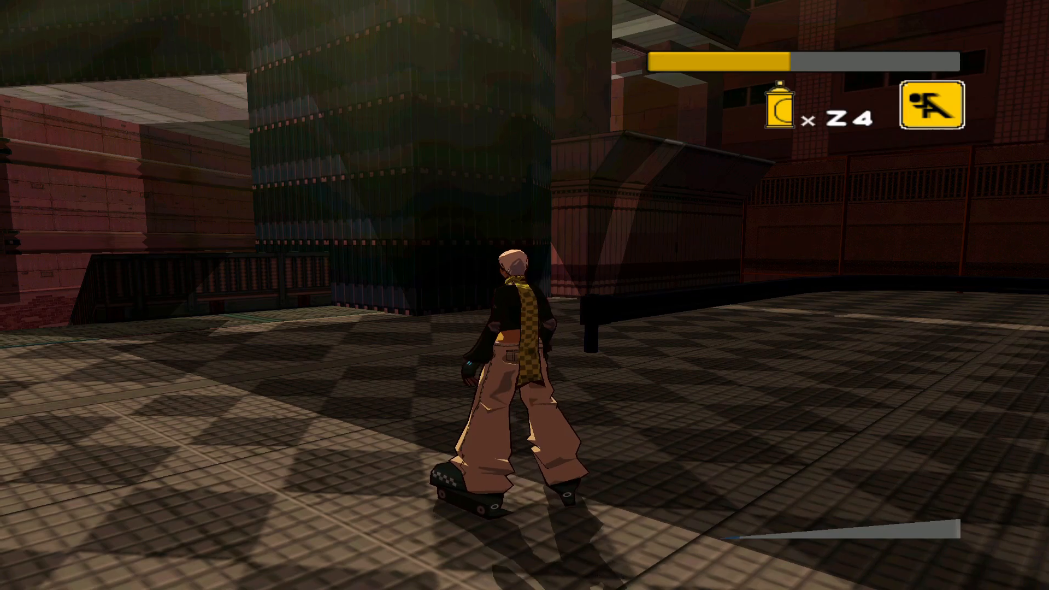
key(w)
key(space)
key(d)
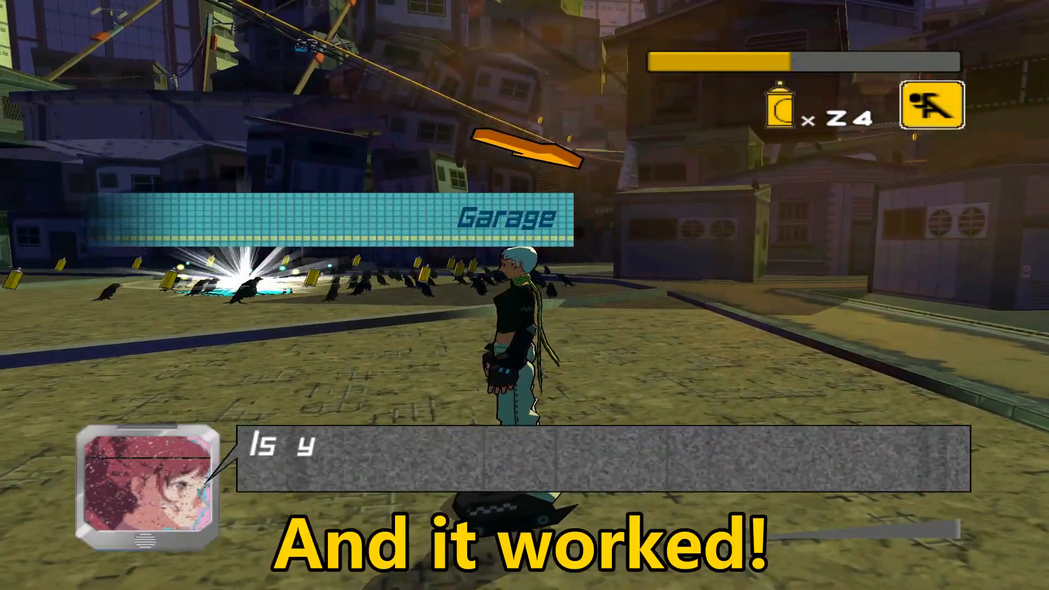
key(a)
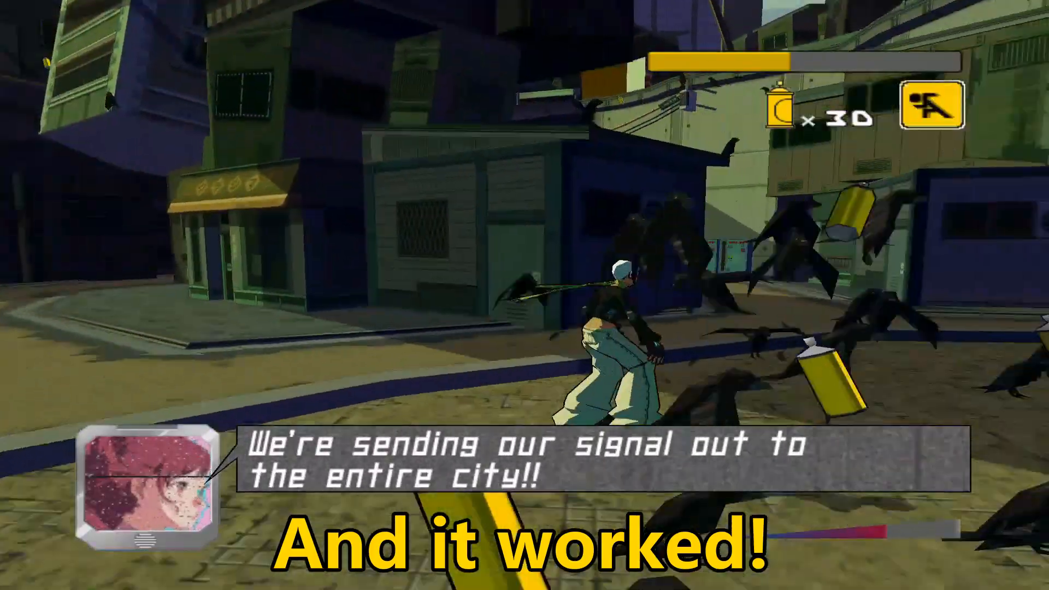
key(d)
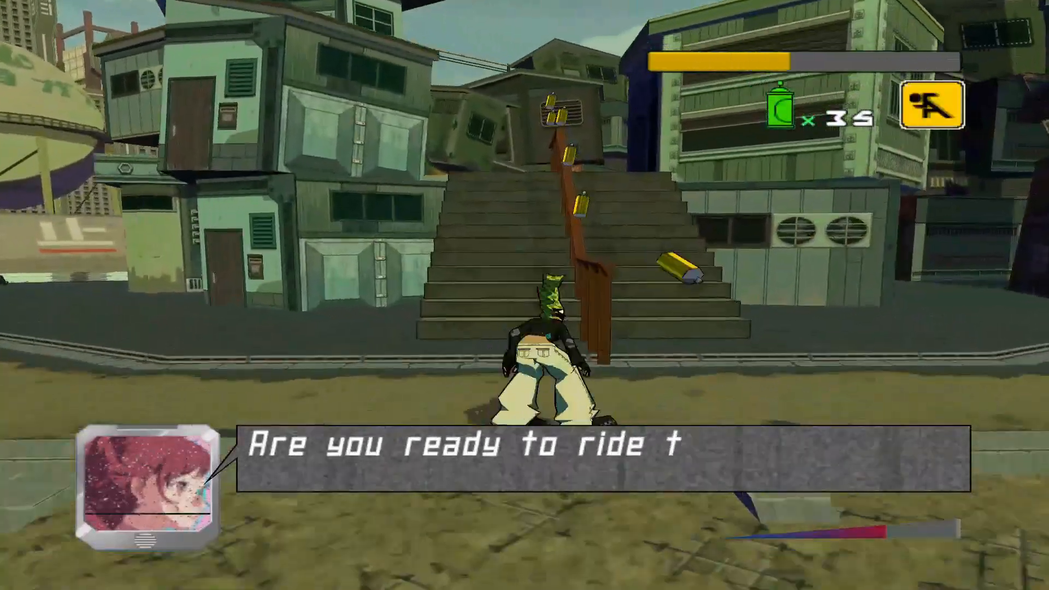
key(space)
key(d)
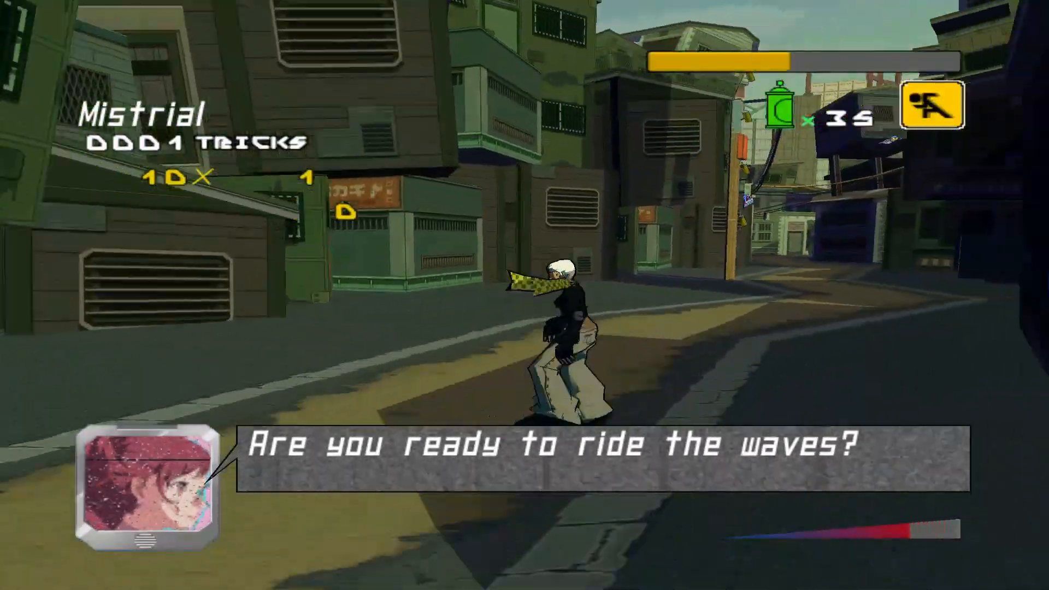
key(w)
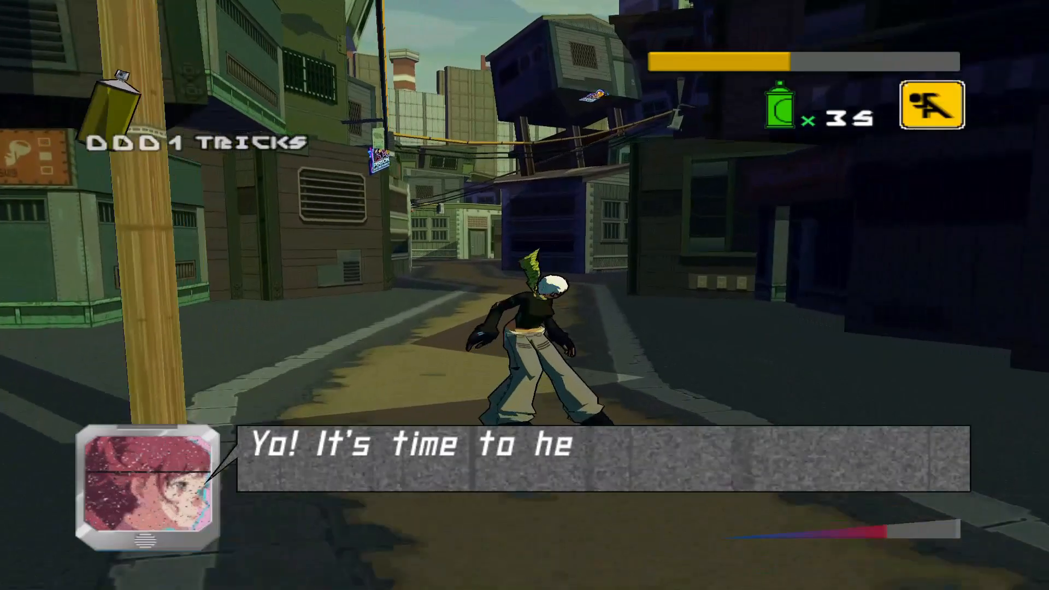
key(w)
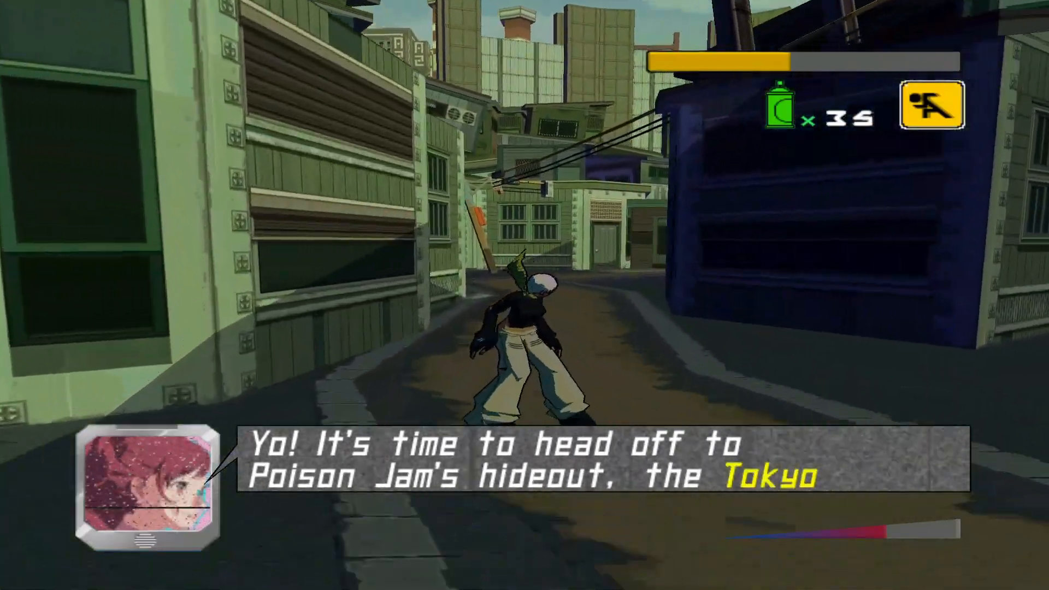
key(w)
key(d)
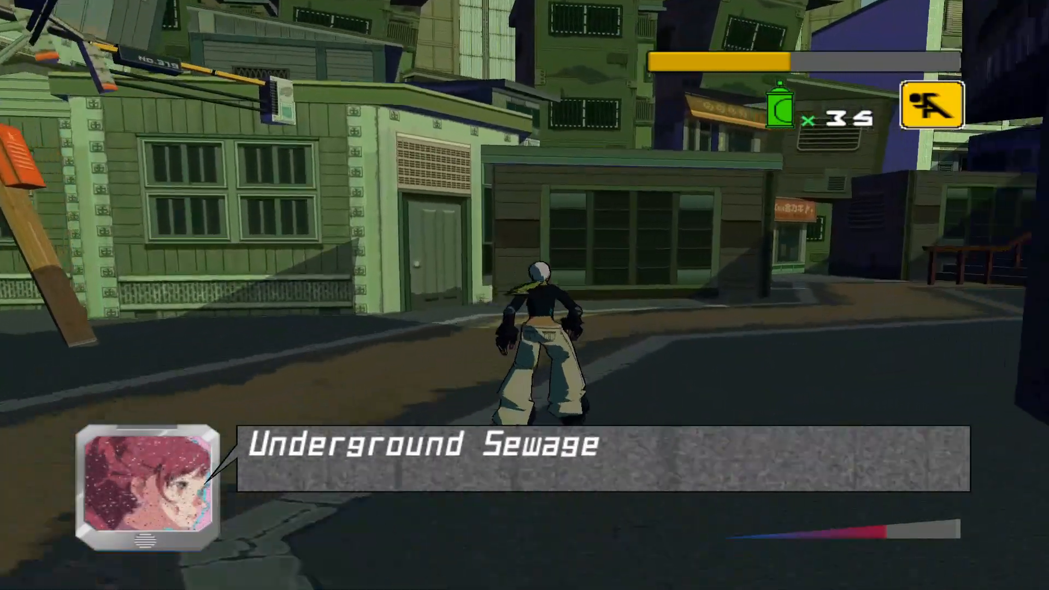
key(w)
key(d)
key(space)
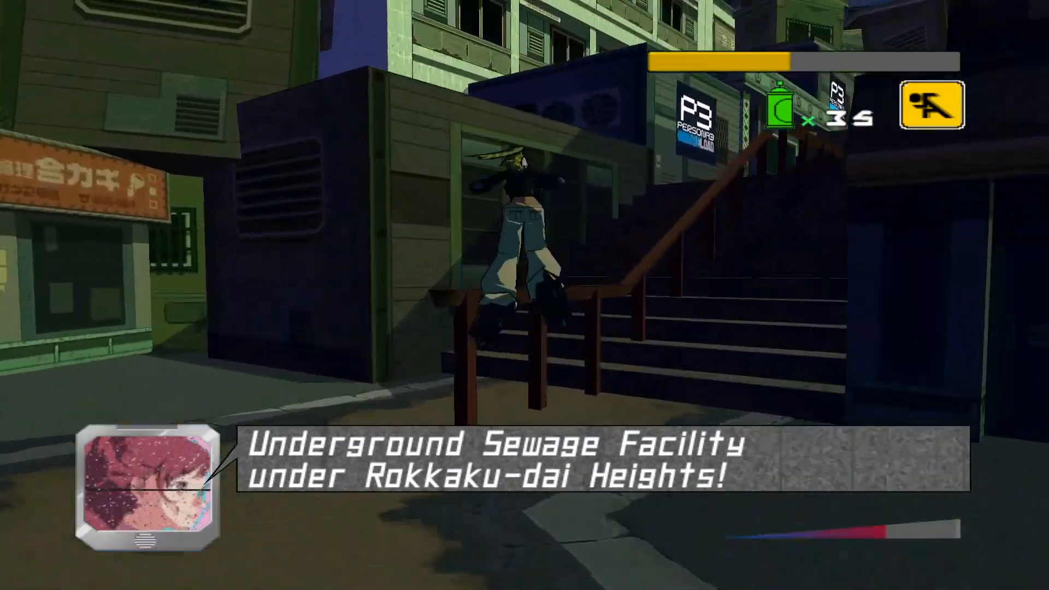
key(space)
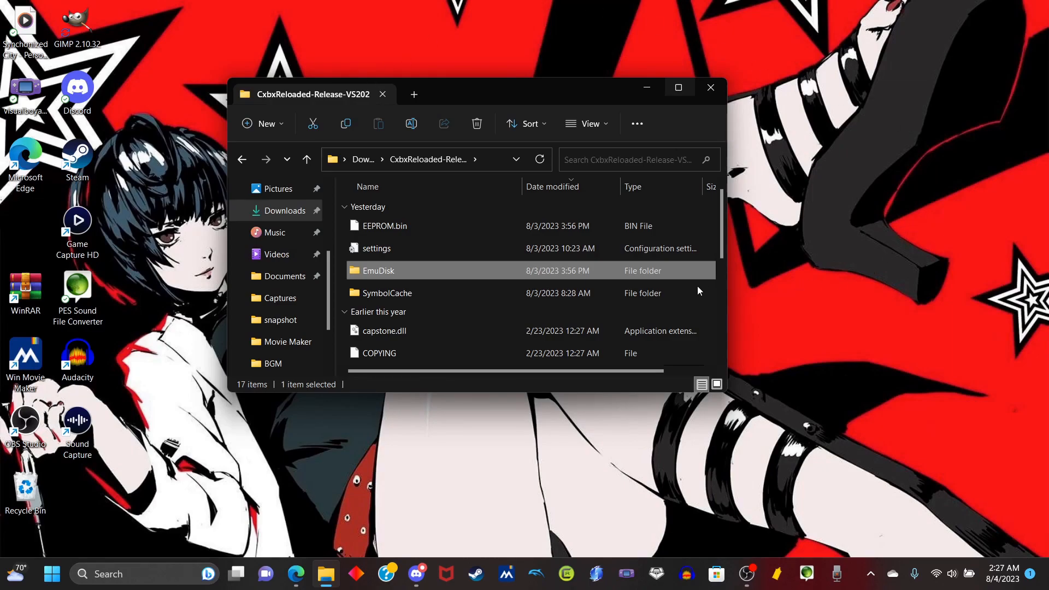
Step: Open the game's save folder 99271B32E8BB under the emulator's EmuDisk\Partition1\UDATA\5345000a
double_click(412, 271)
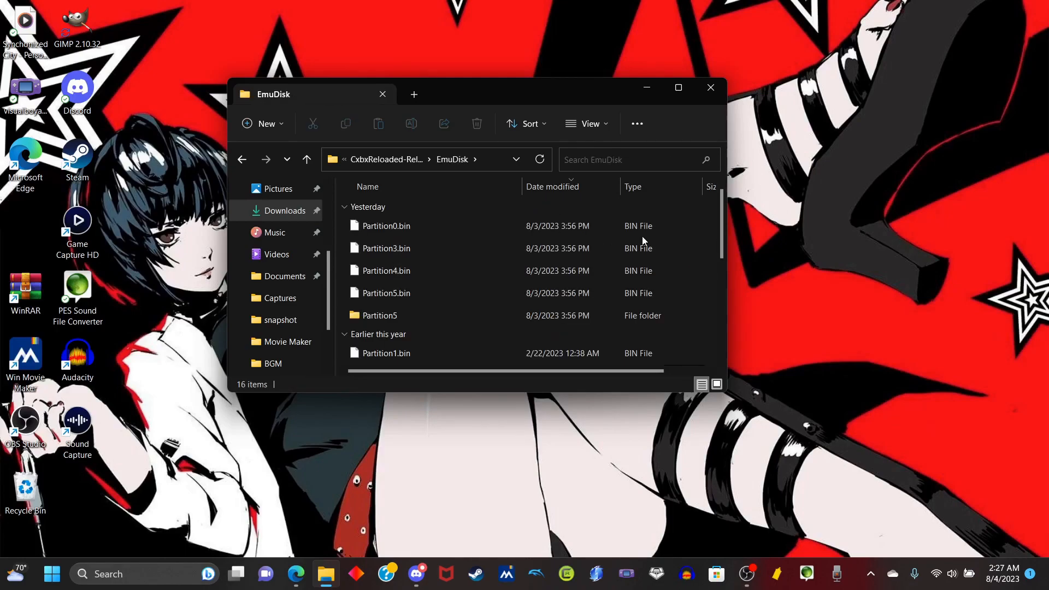
drag(719, 230, 713, 307)
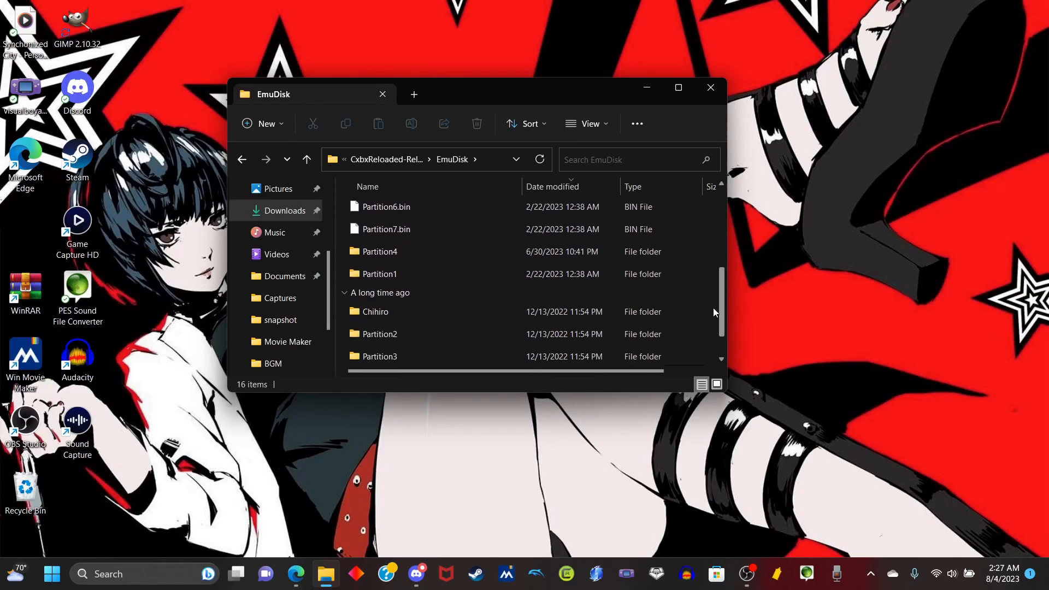
double_click(424, 278)
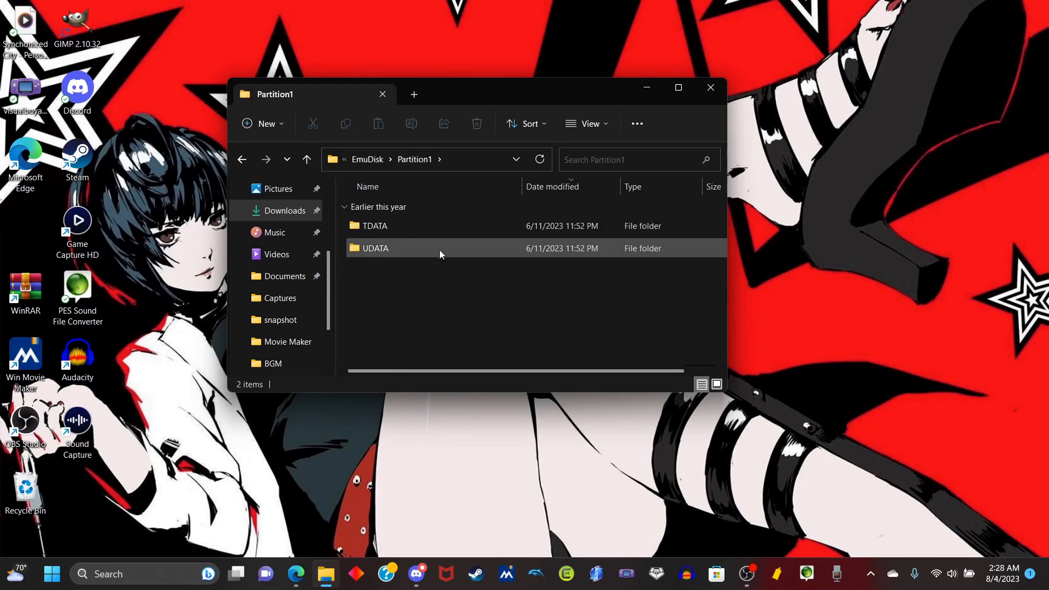
double_click(421, 250)
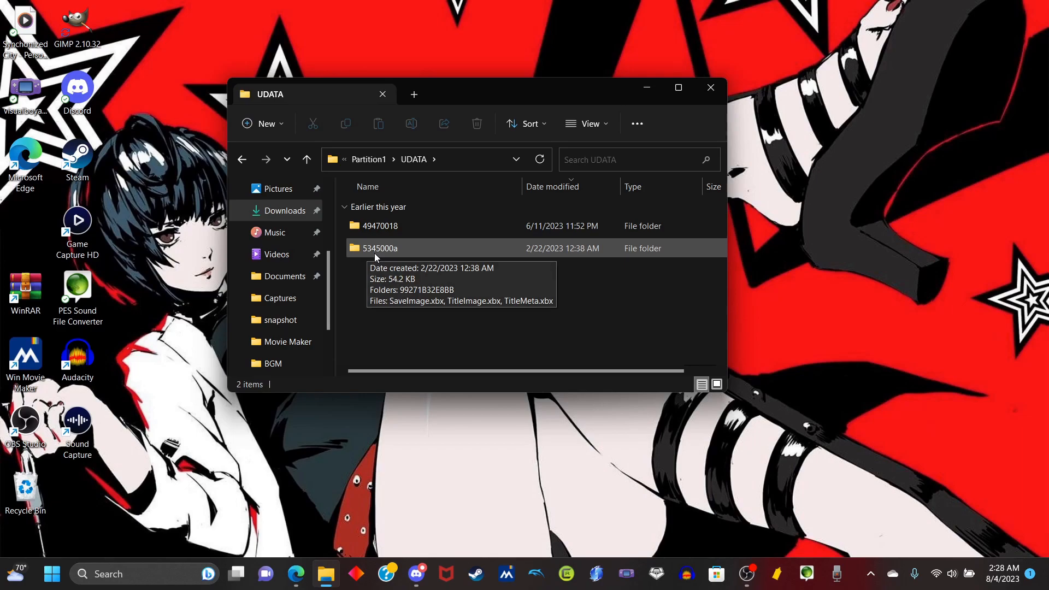
double_click(438, 251)
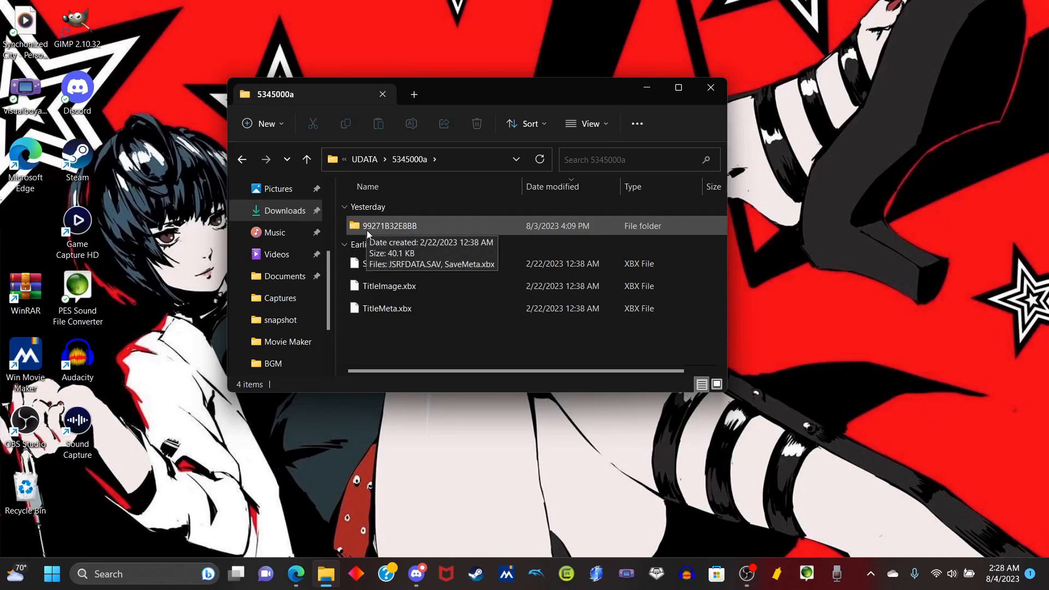
double_click(435, 228)
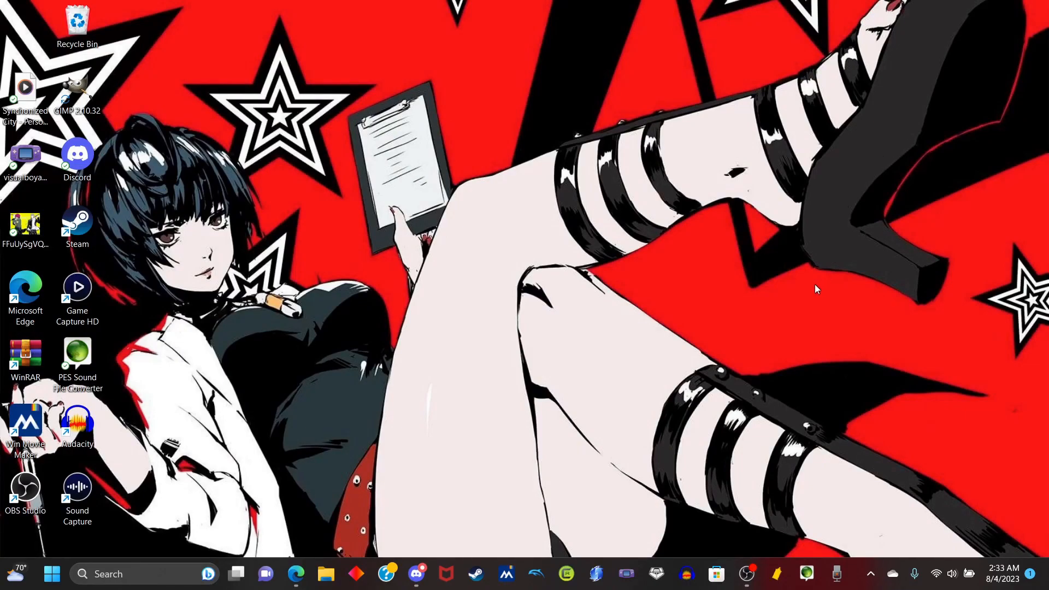
Step: Switch to the JSRF Graffiti Tool and review its modded and original TEX folder paths and preferred texture editor
click(780, 572)
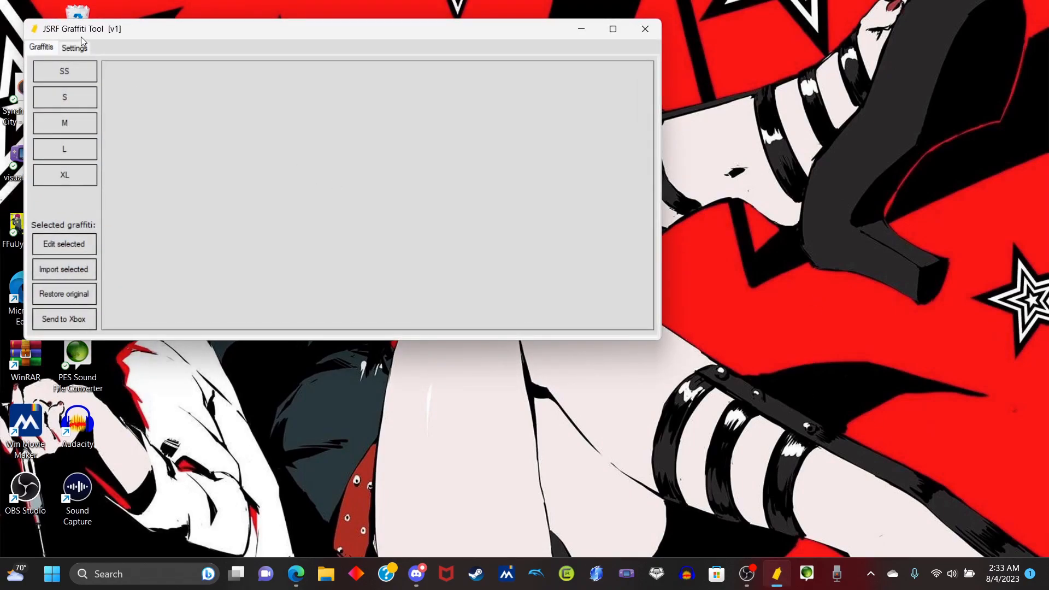
drag(140, 37, 349, 90)
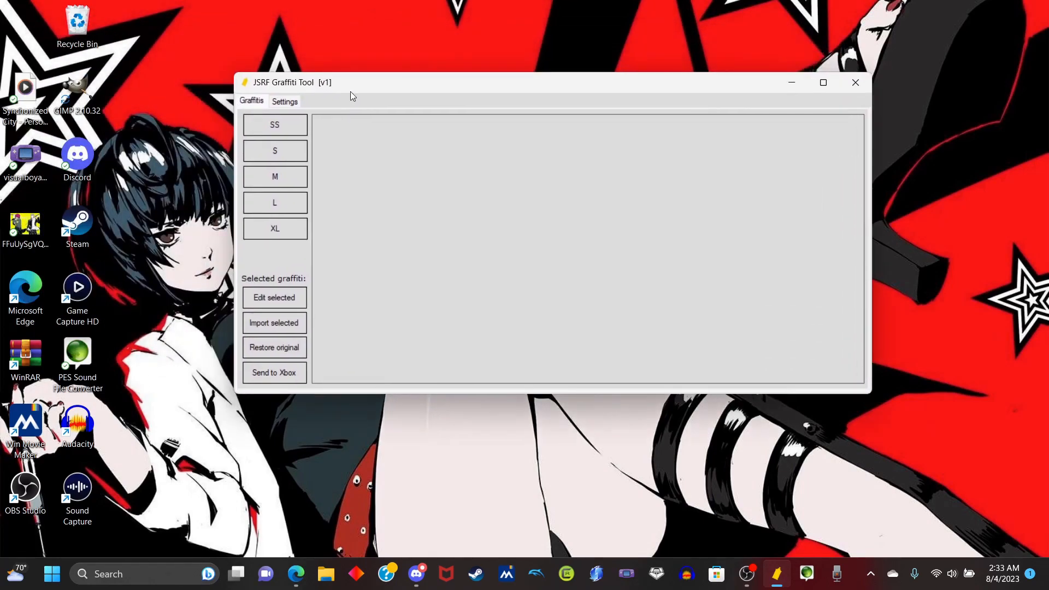
click(286, 102)
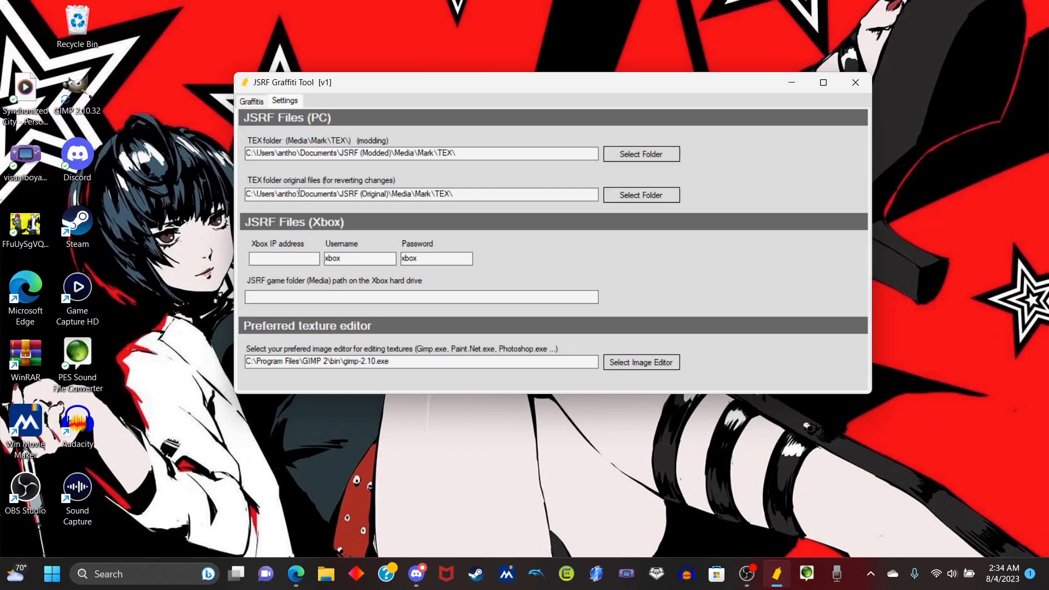
click(249, 101)
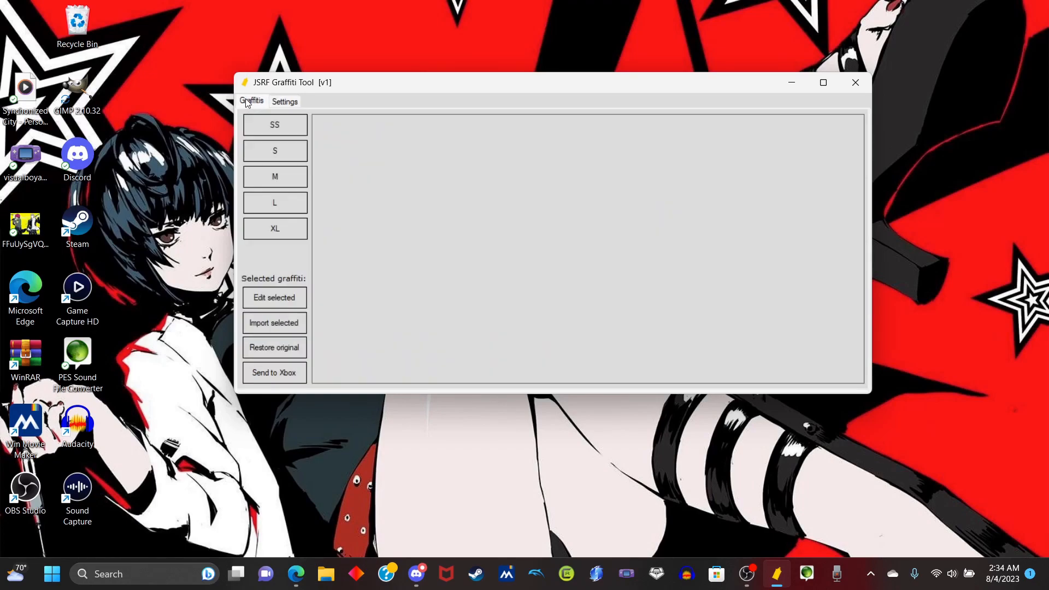
Step: Browse the SS, S and M graffiti sets and open the M-size Pump Out graffiti for editing in GIMP
click(284, 130)
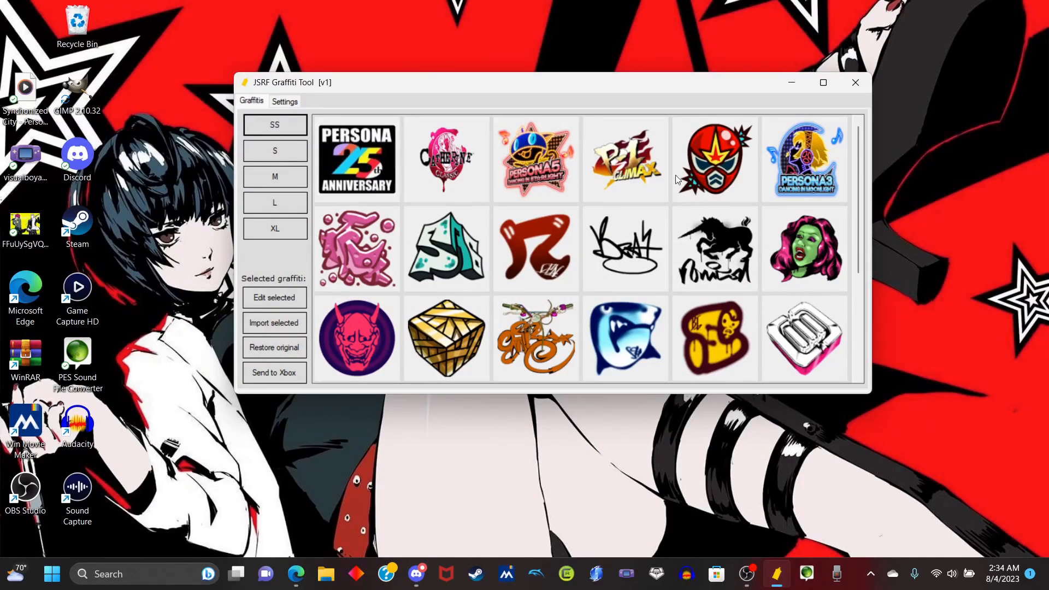
click(292, 148)
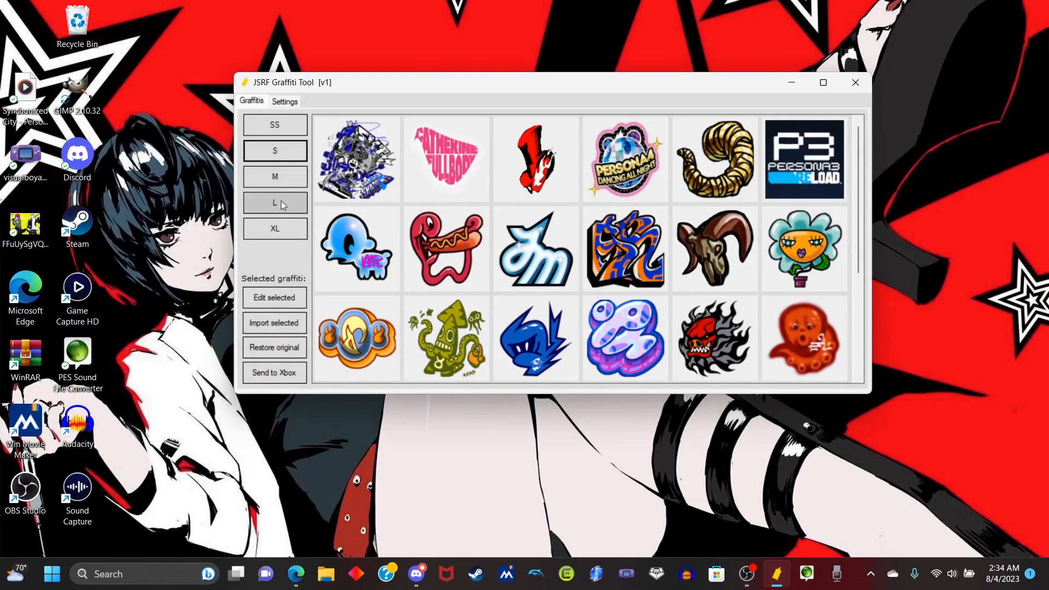
click(279, 179)
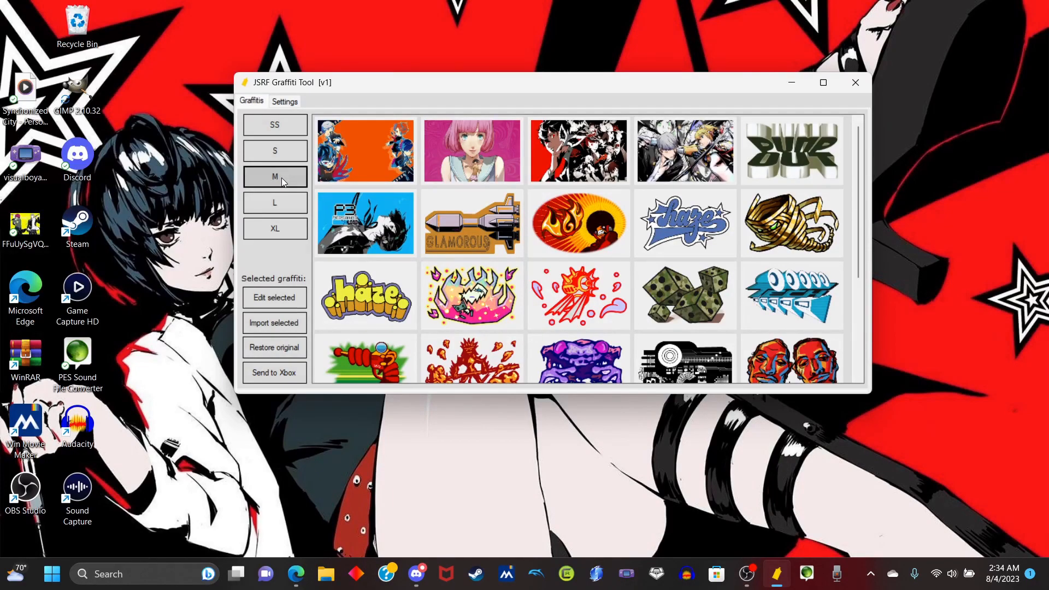
click(827, 145)
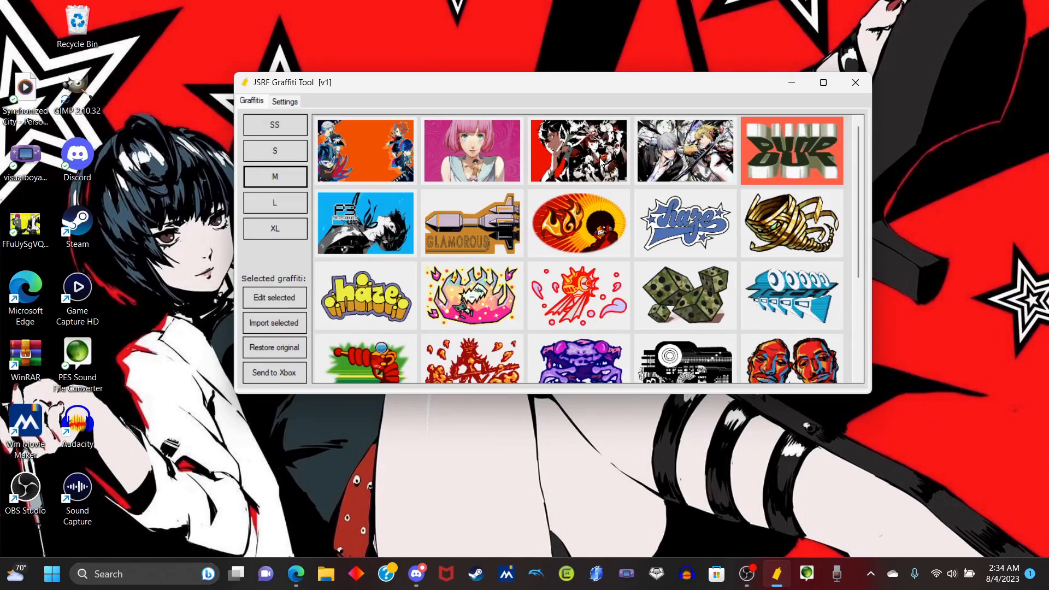
click(290, 297)
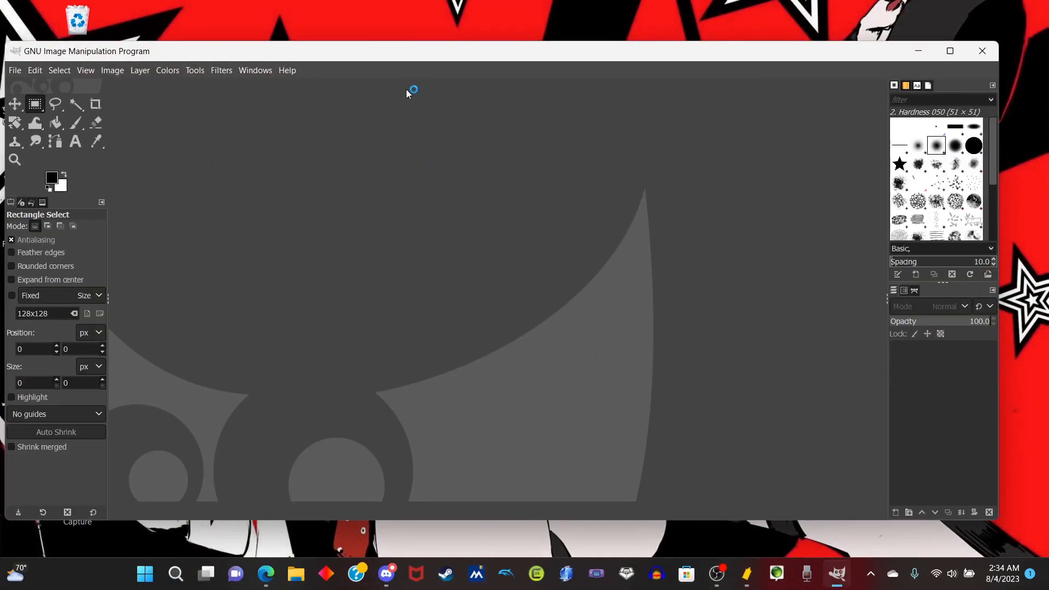
drag(358, 59, 402, 51)
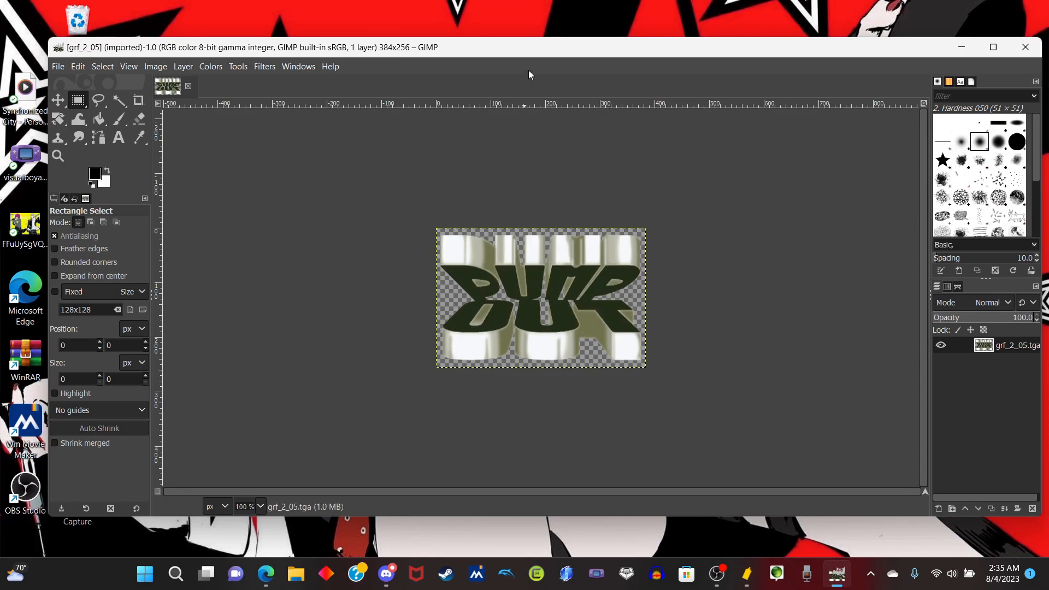
Step: Open the FFuUySgVQAA_9Ar image from the desktop in GIMP alongside the grf_2_05 graffiti texture
mouse_move(497, 48)
mouse_down()
mouse_move(469, 53)
mouse_move(477, 55)
mouse_up()
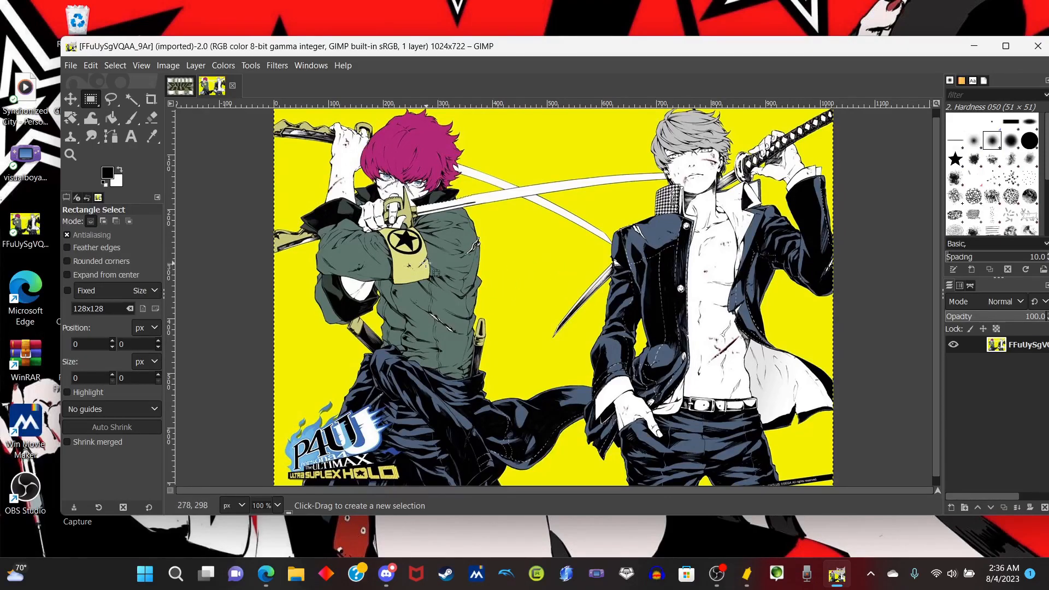
click(179, 92)
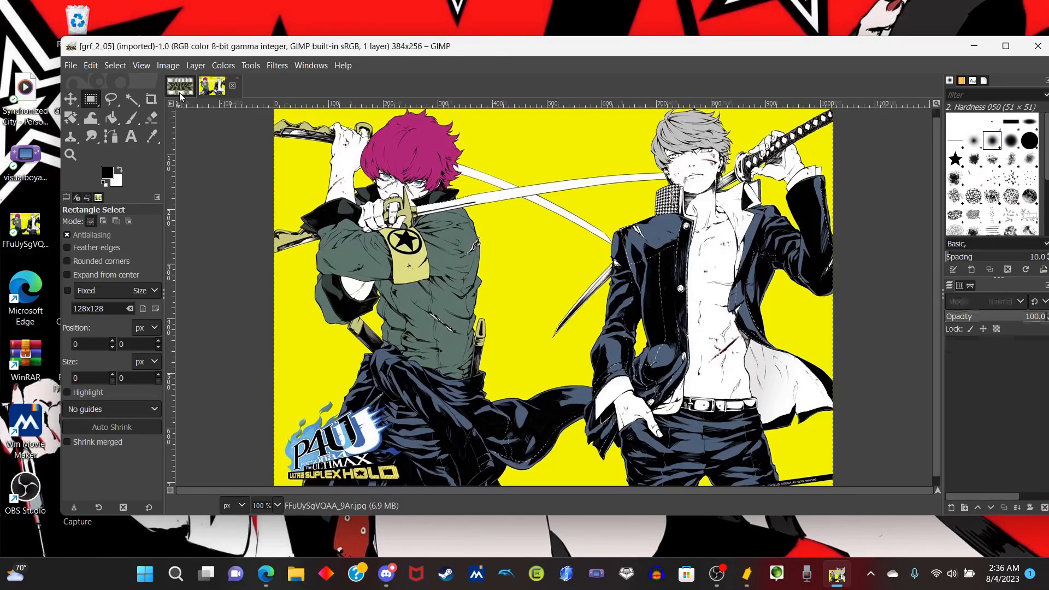
click(229, 92)
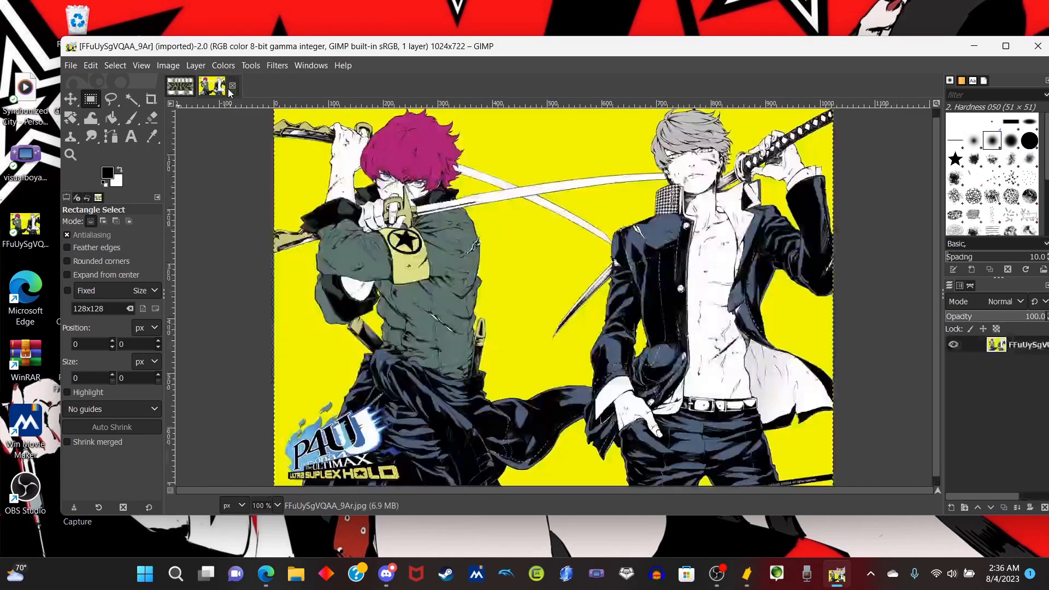
Step: Scale the FFuUySgVQAA_9Ar image to 384 × 256 pixels, without keeping its proportions
click(168, 65)
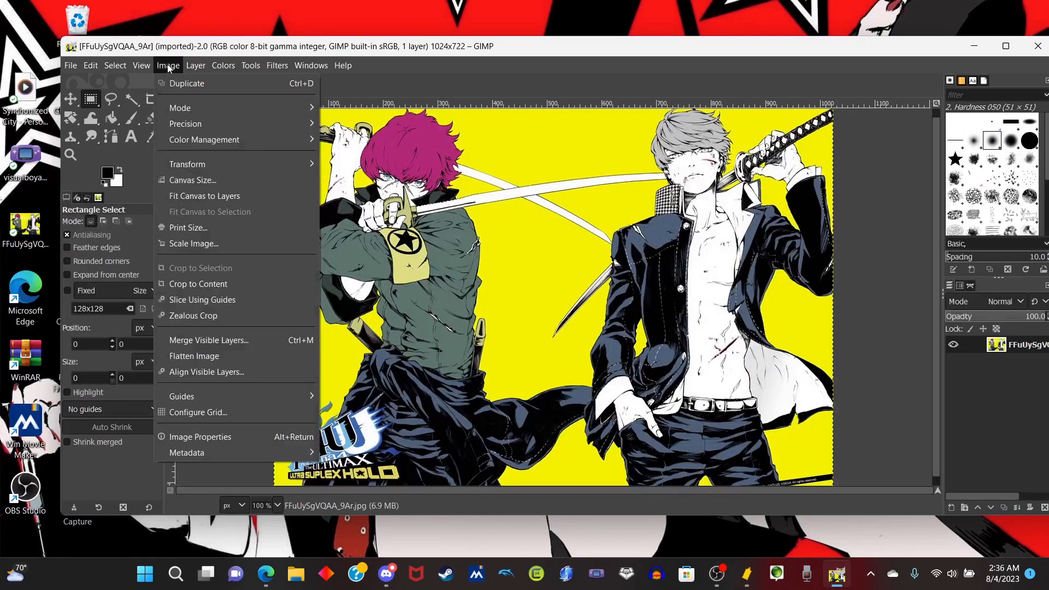
click(231, 238)
click(567, 255)
key(BackSpace)
key(BackSpace)
key(BackSpace)
key(BackSpace)
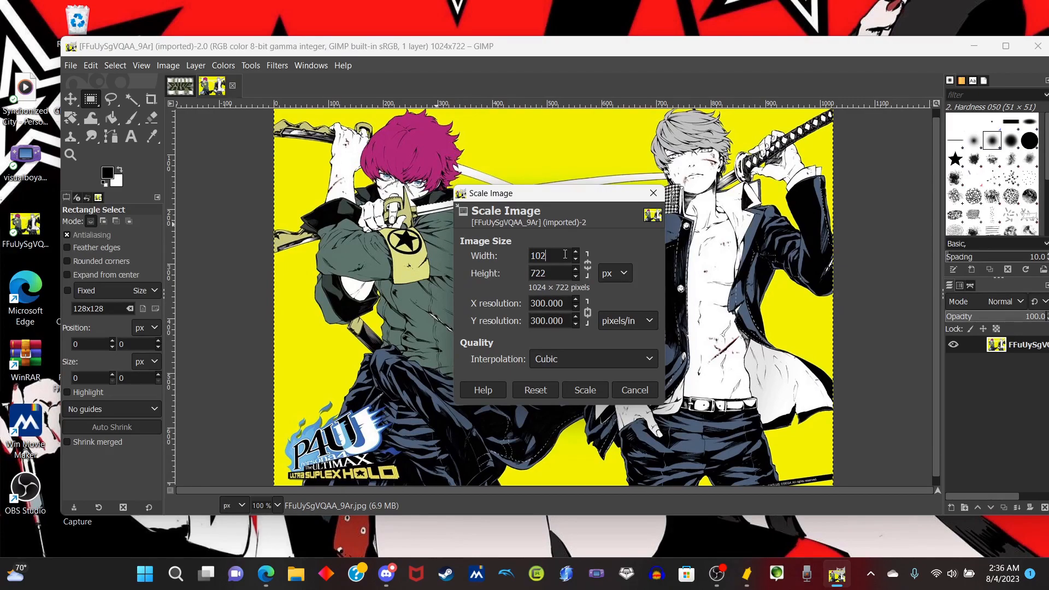
text(384)
click(548, 274)
key(BackSpace)
key(BackSpace)
text(256)
click(585, 390)
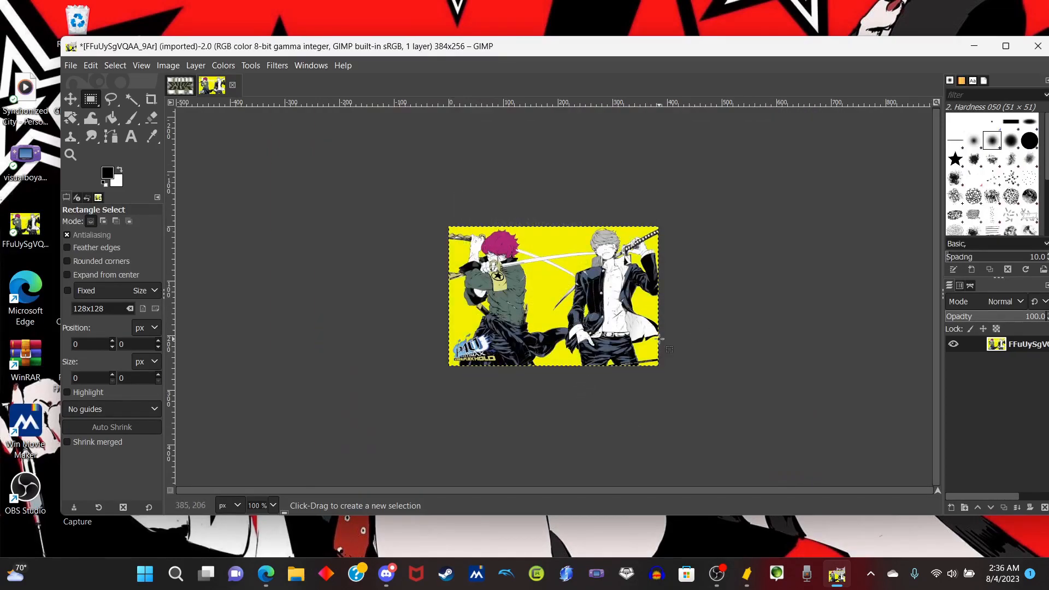
Step: Cut the original Pump Out artwork out of the grf_2_05 texture, leaving an empty canvas
click(180, 85)
right_click(514, 278)
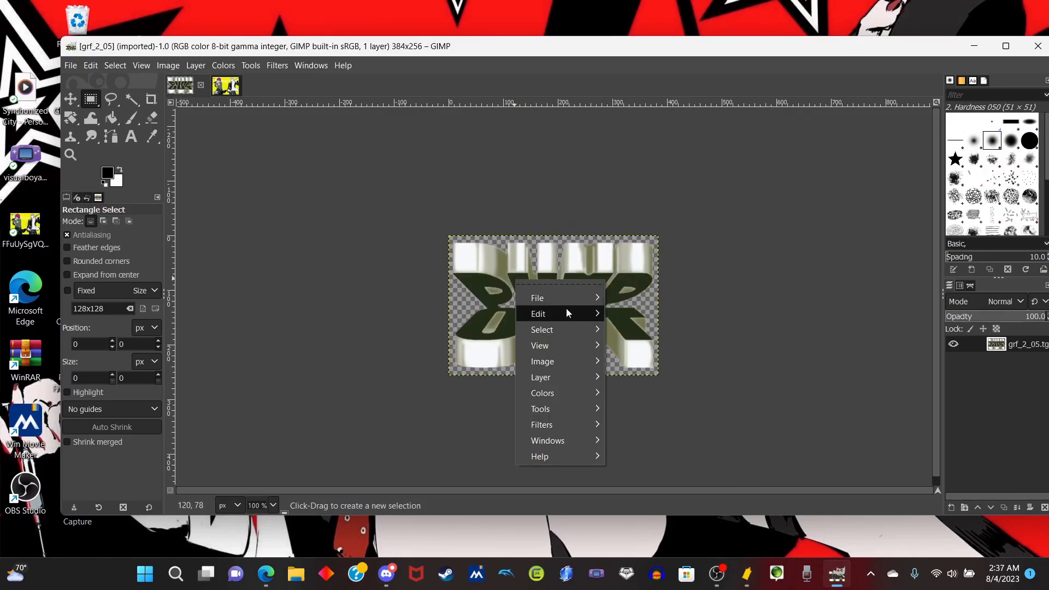
mouse_move(572, 335)
mouse_move(562, 310)
click(623, 232)
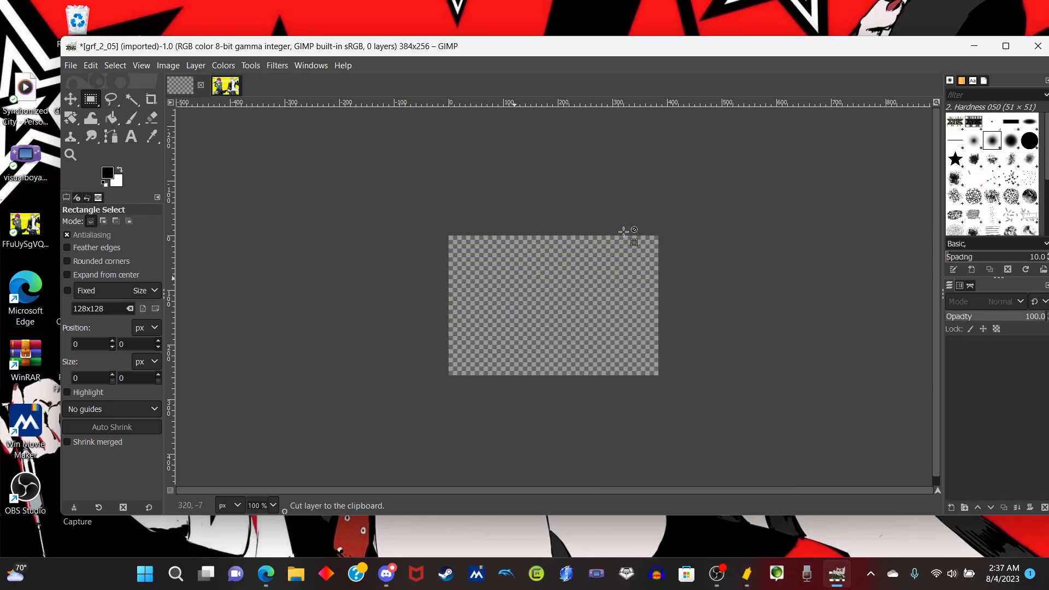
Step: Copy the scaled FFuUySgVQAA_9Ar artwork to the clipboard
click(225, 83)
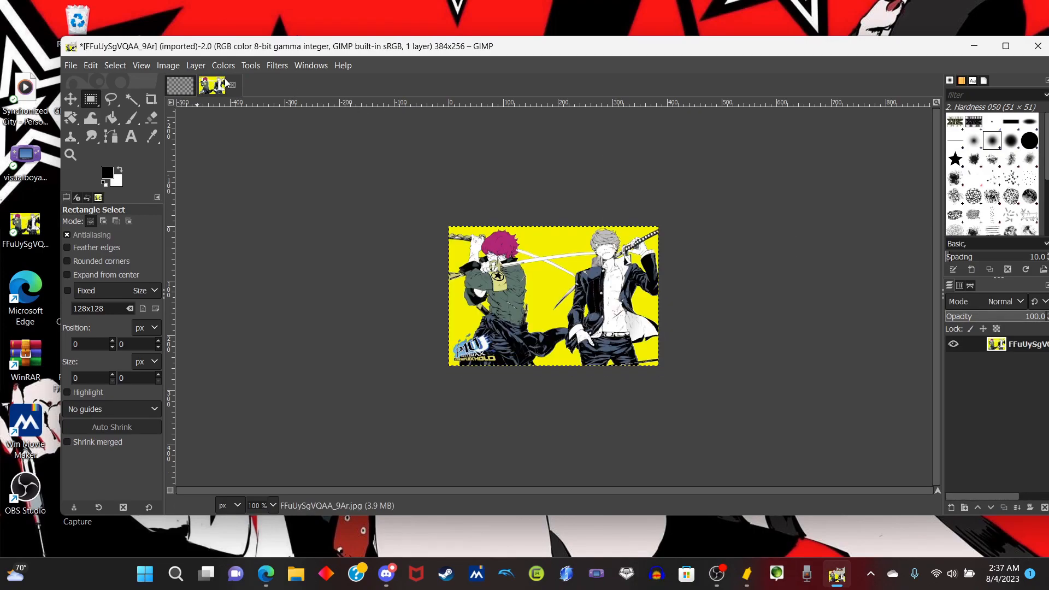
right_click(521, 308)
mouse_move(563, 344)
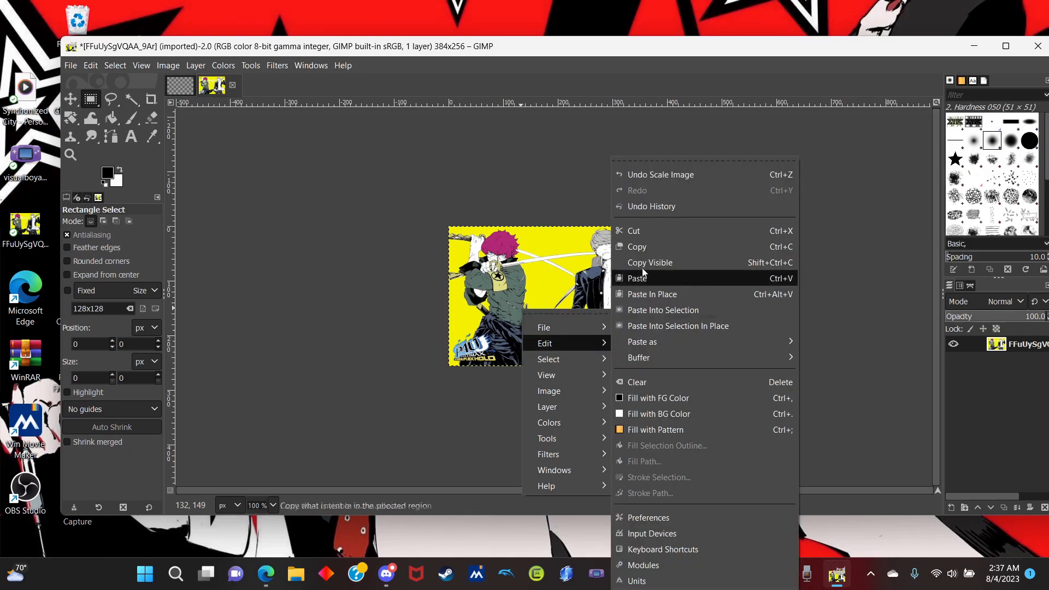
click(637, 247)
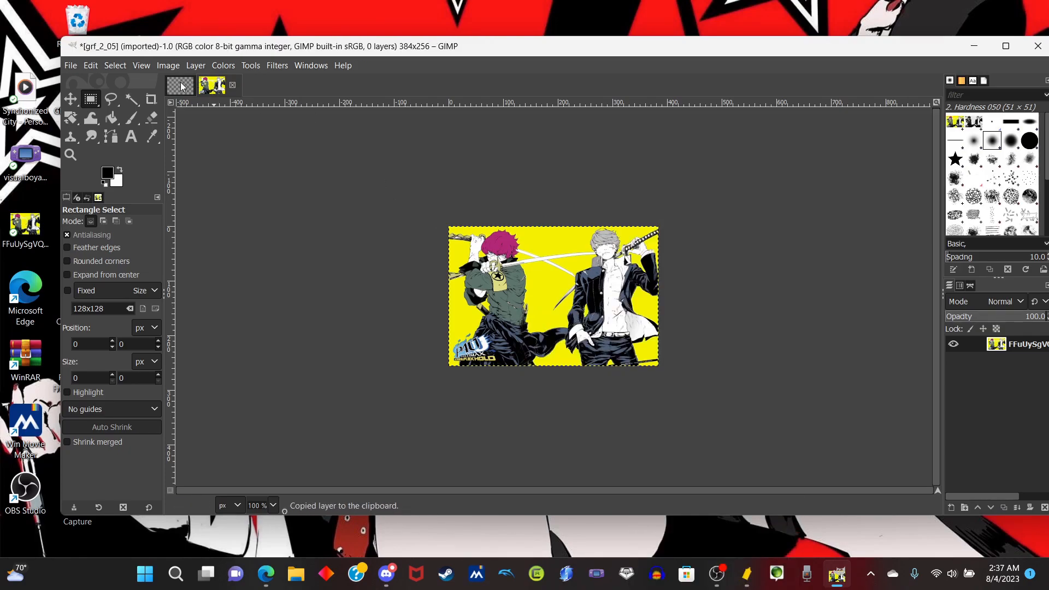
Step: Paste the copied FFuUySgVQAA_9Ar artwork into the empty grf_2_05 image
click(182, 86)
right_click(554, 291)
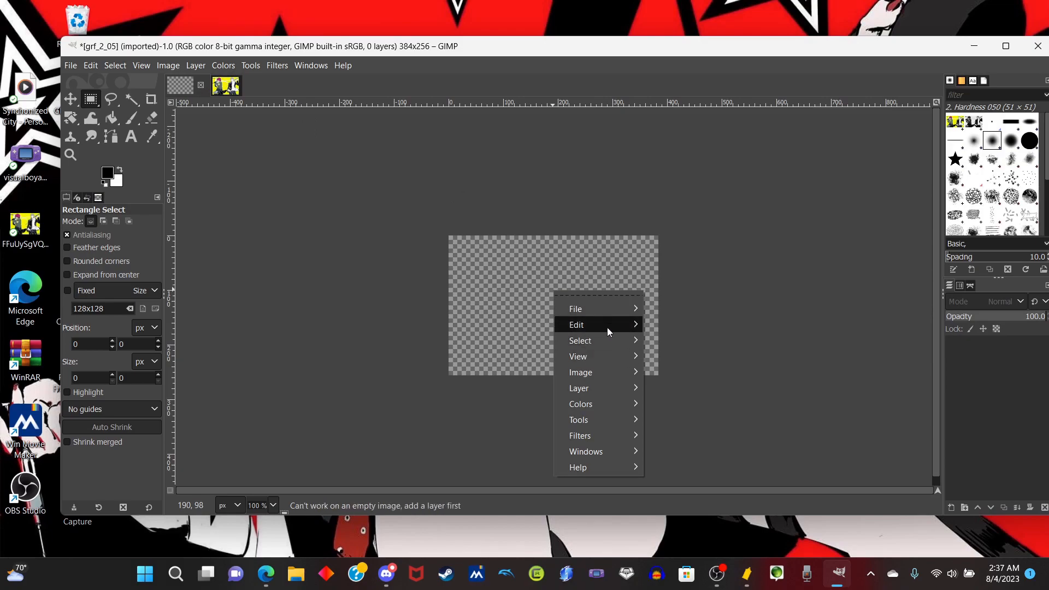
mouse_move(610, 327)
click(676, 282)
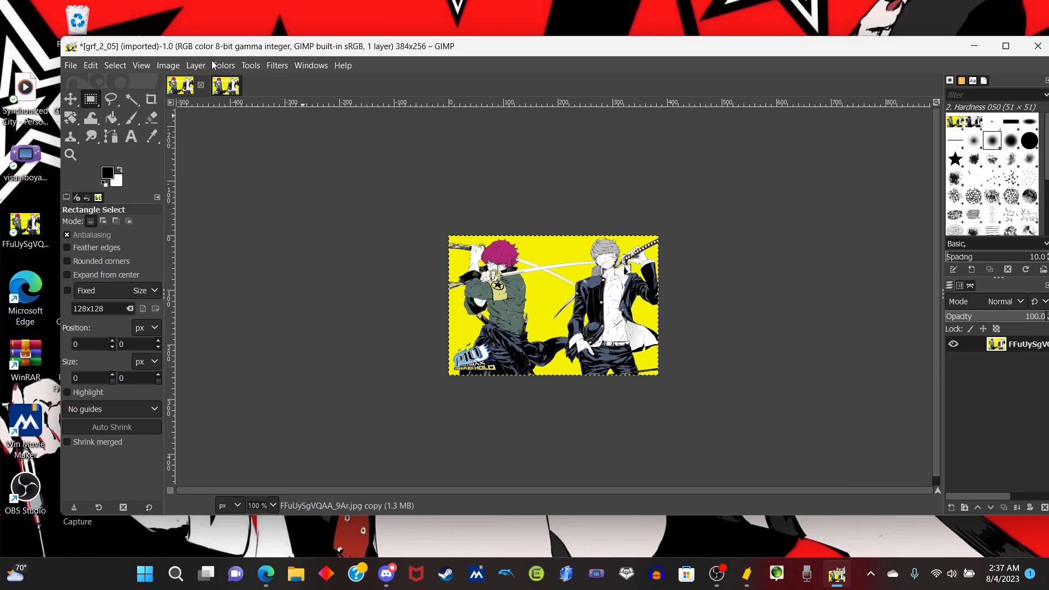
Step: Export the image as grf_2_05.tga in the TEX folder, replacing the existing file, with RLE compression and the Bottom left origin
click(71, 65)
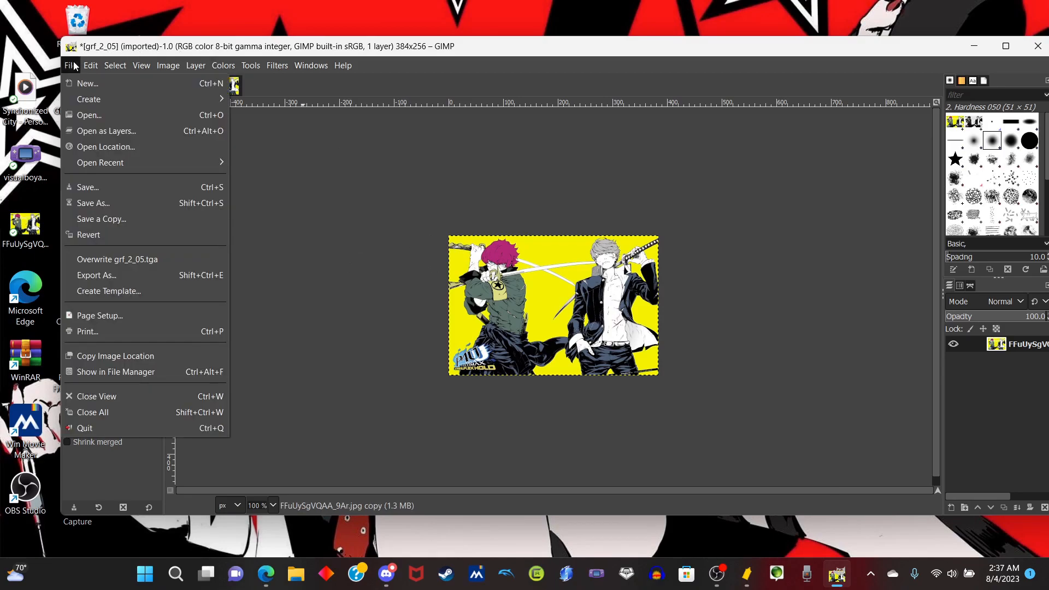
click(162, 275)
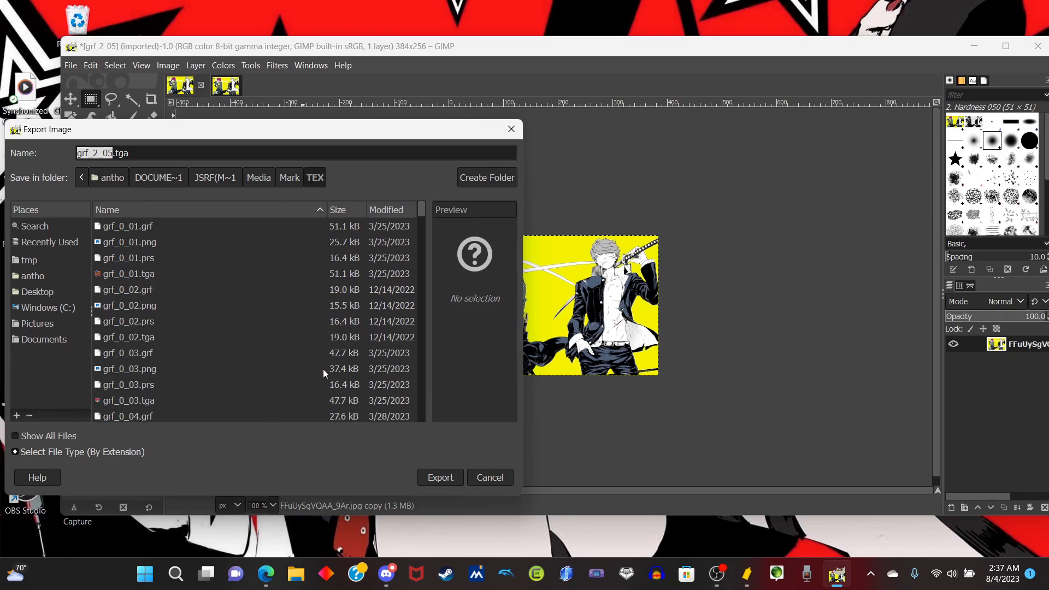
click(437, 479)
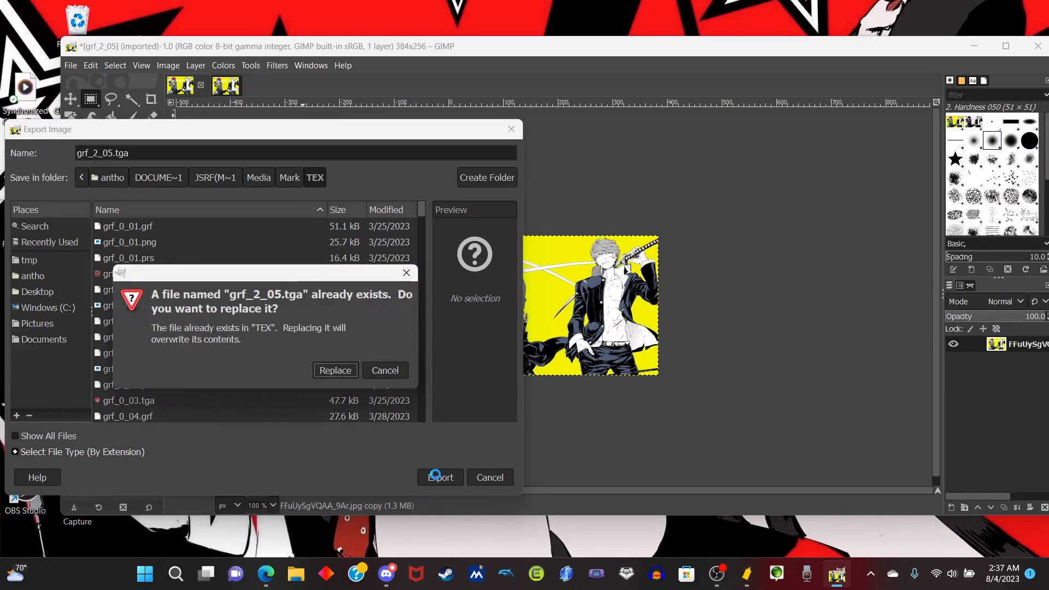
click(350, 372)
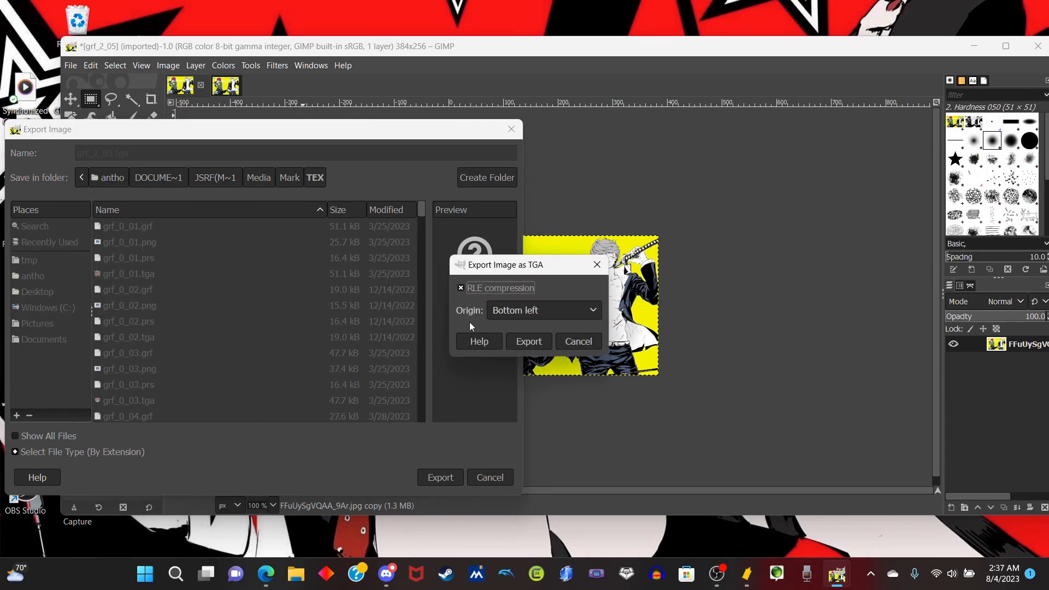
click(529, 341)
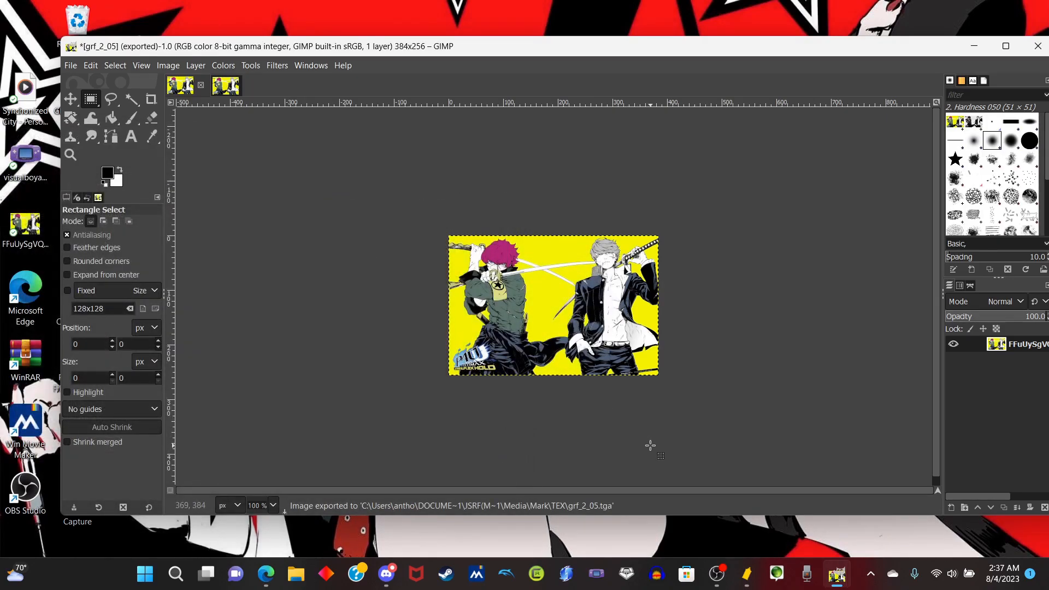
Step: Switch to JSRF Graffiti Tool and import the edited texture for the selected Pump Out graffiti
click(755, 586)
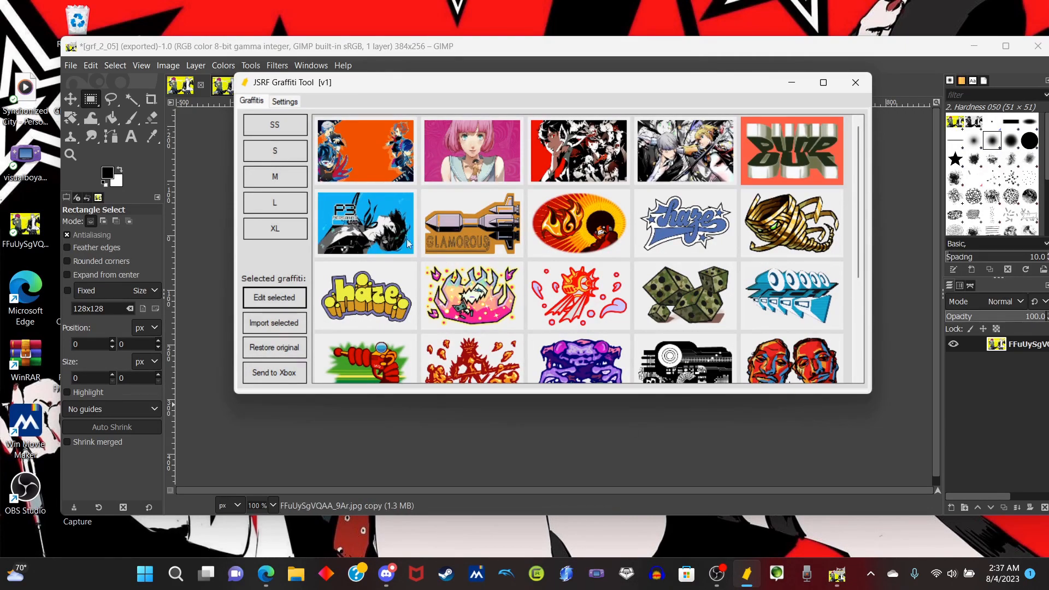
click(273, 319)
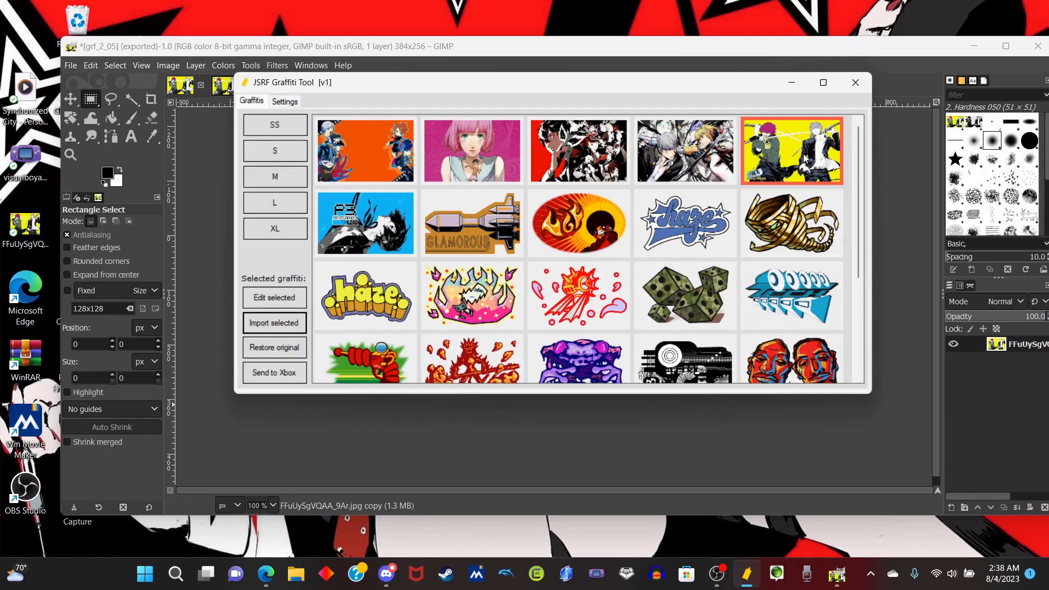
Step: Switch to Cxbx-Reloaded and clear its cache partitions
click(537, 574)
click(401, 125)
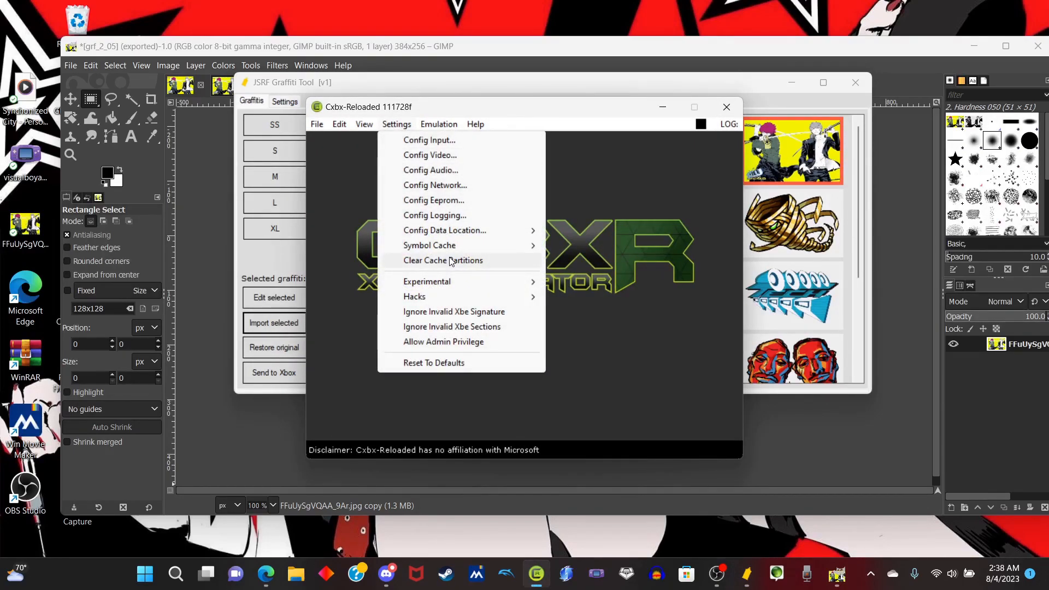
click(472, 265)
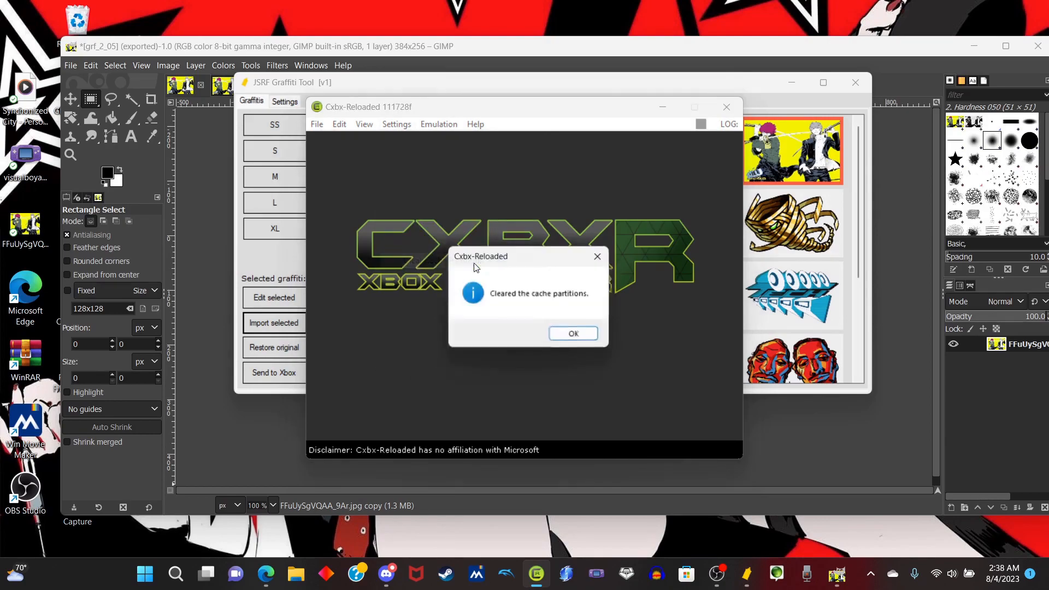
click(577, 334)
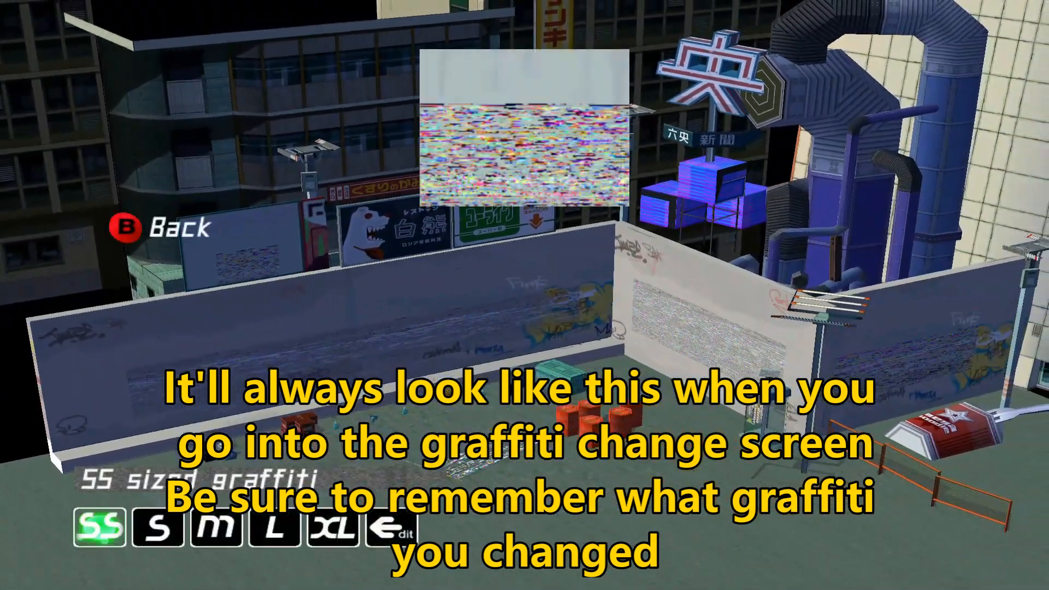
Step: Choose the Pump Out graffiti in the game's graffiti change screen
key(Right)
key(Return)
key(Right)
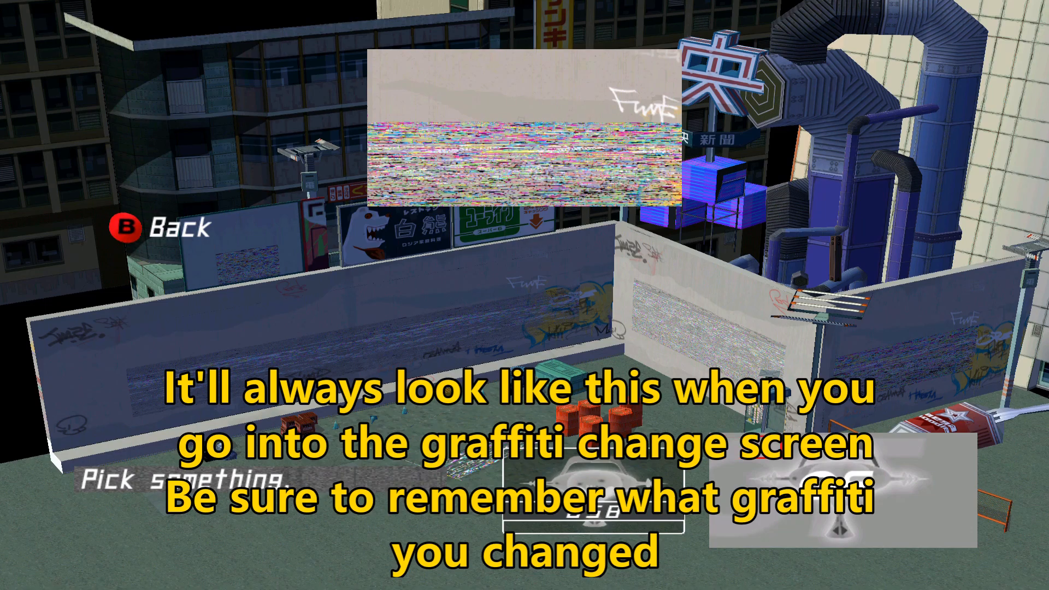
key(Return)
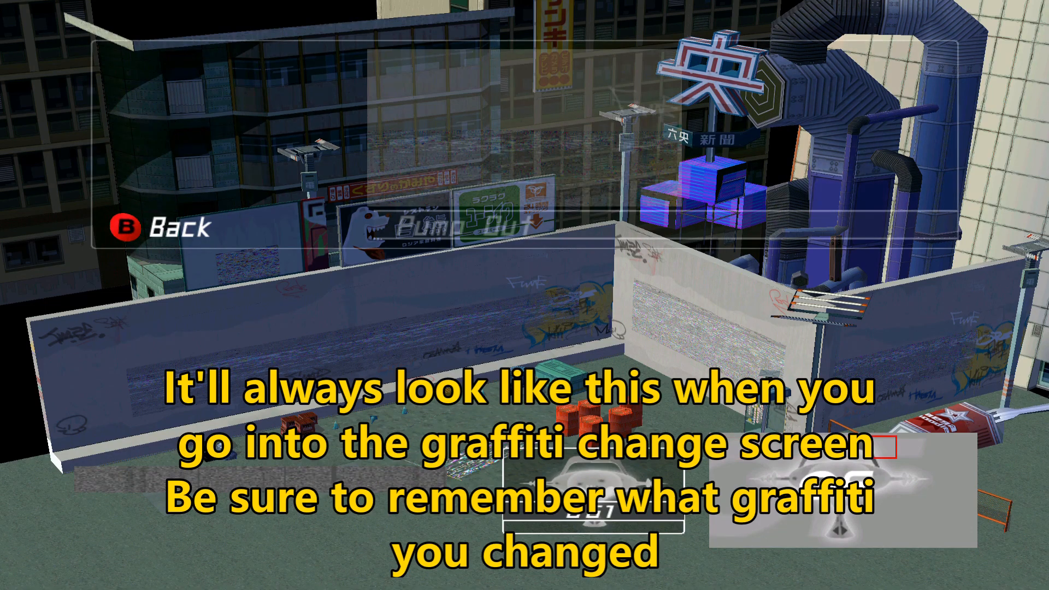
key(Return)
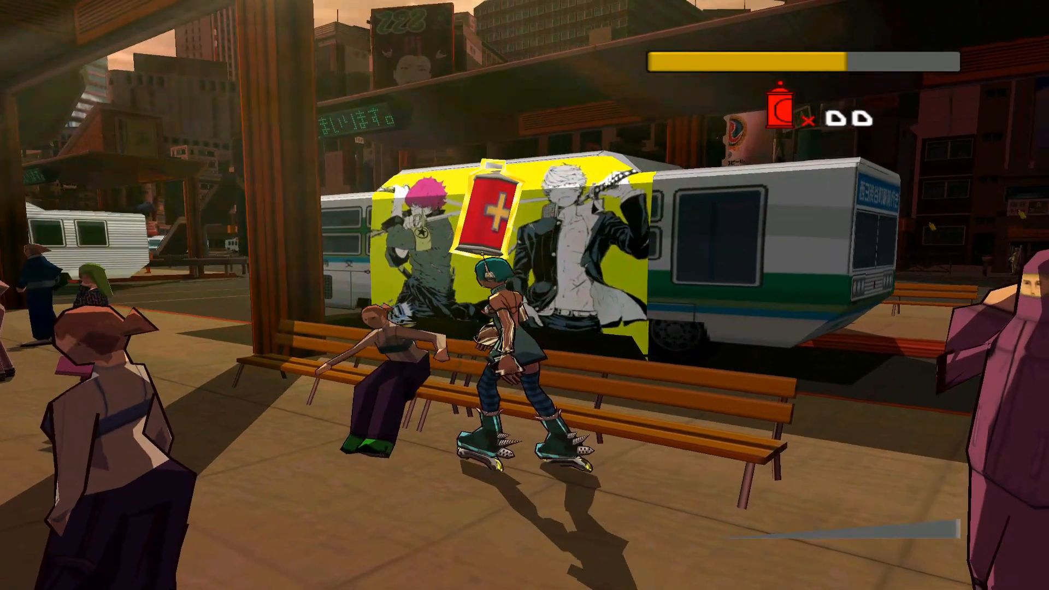
Step: Skate around the bus in the game to examine the custom graffiti sprayed on its side
key(a)
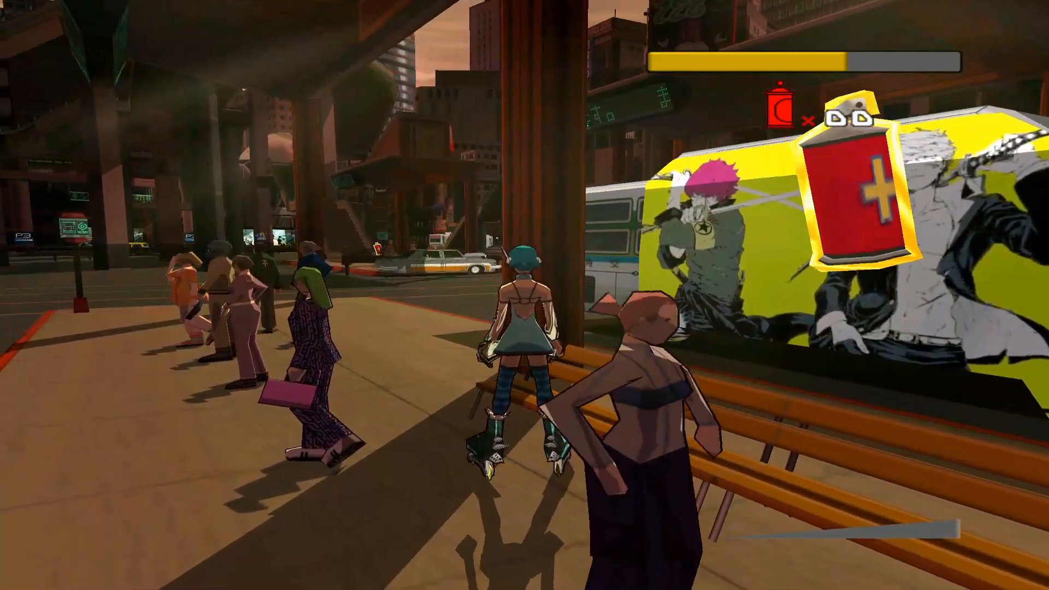
key(space)
key(d)
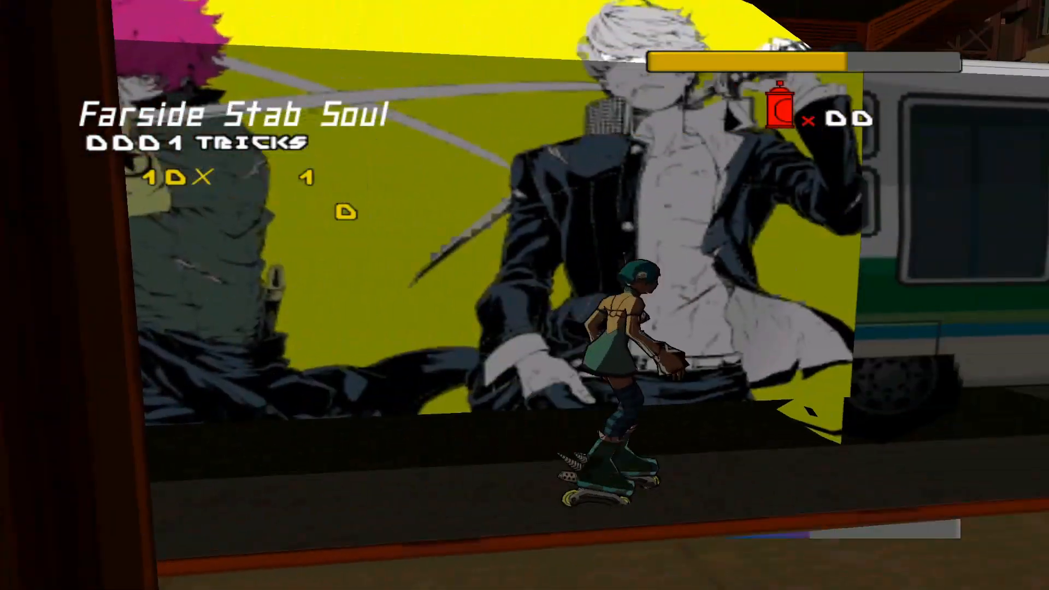
key(a)
key(s)
key(s)
key(w)
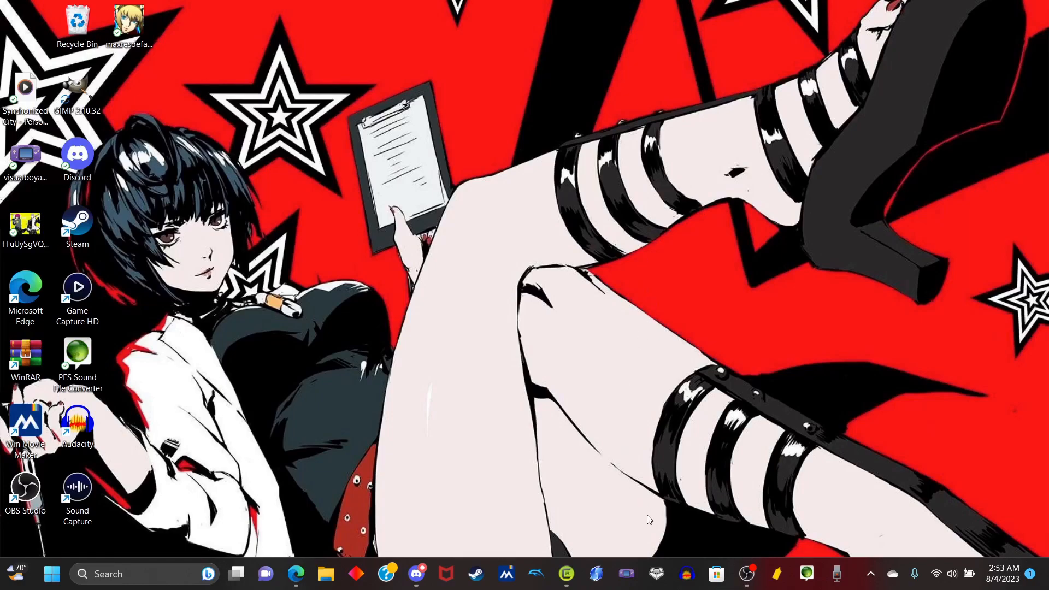
Step: Open JSRF ModTool and look through its credits, model, texture, material, sound and stage compiler pages and its folder settings
click(655, 576)
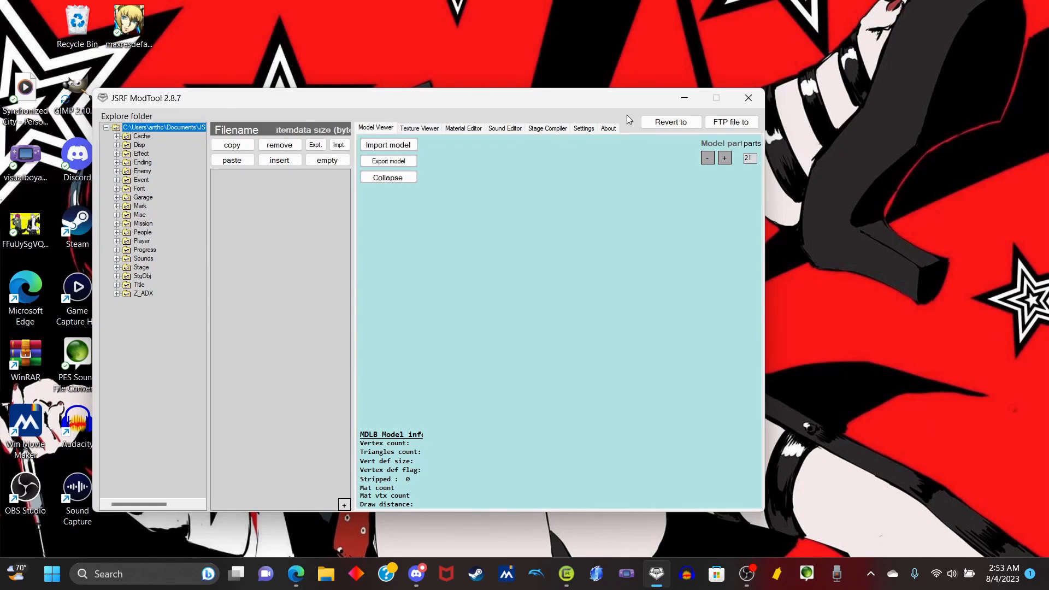
click(615, 127)
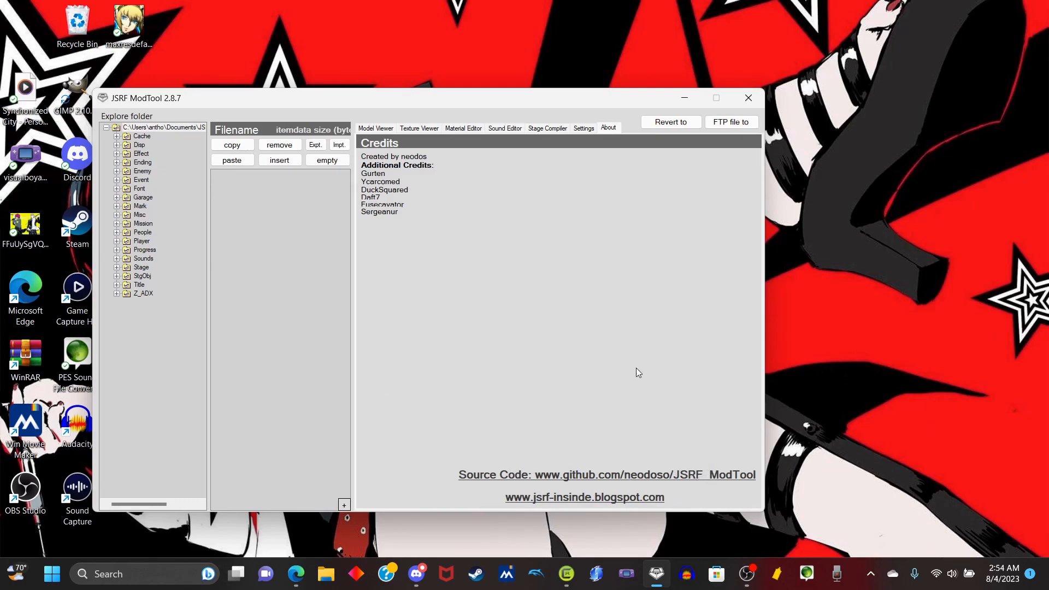
click(371, 129)
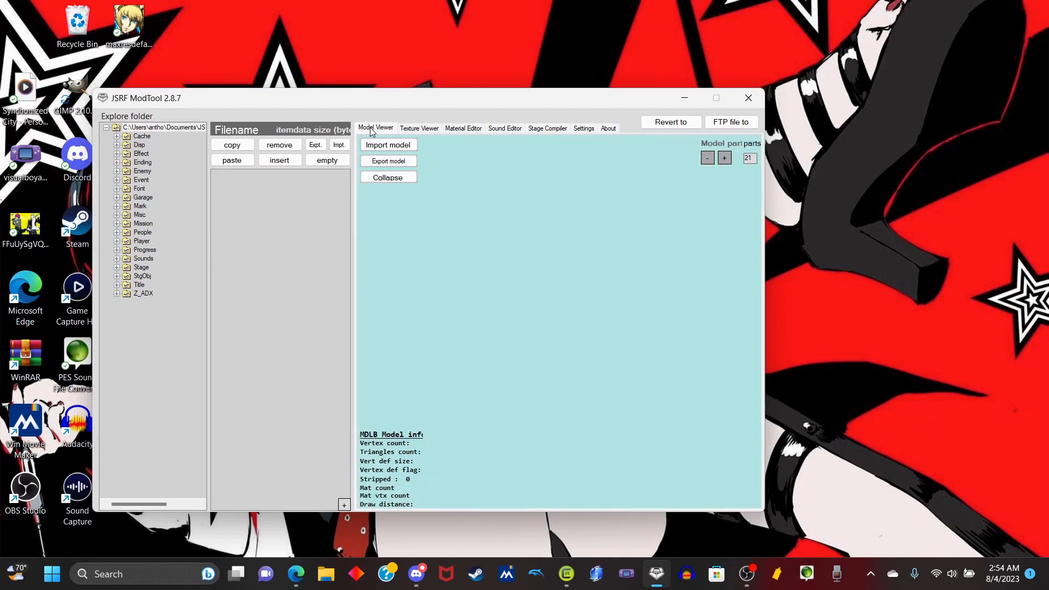
click(424, 131)
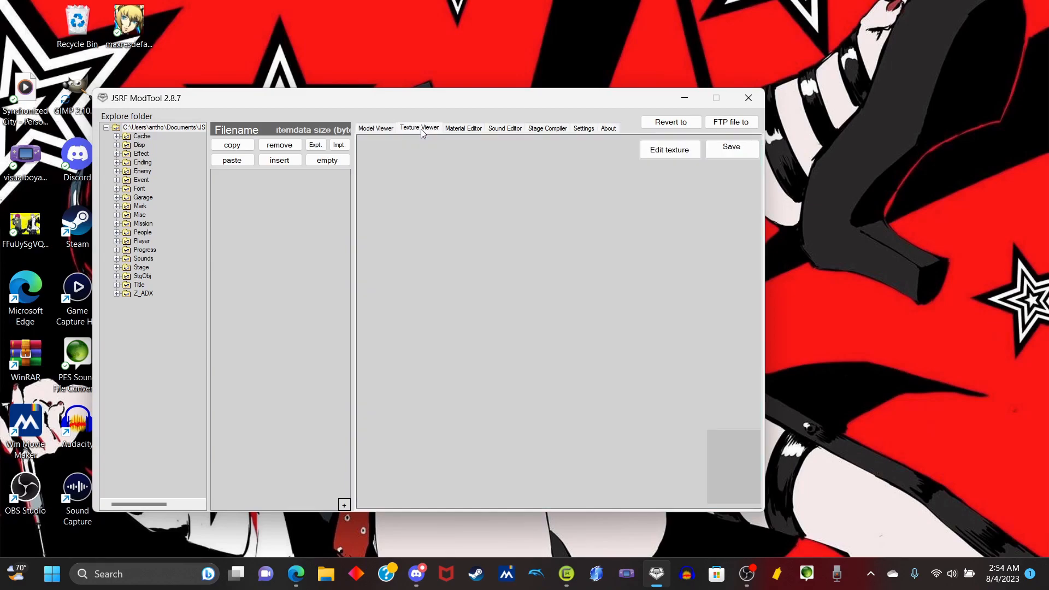
click(473, 132)
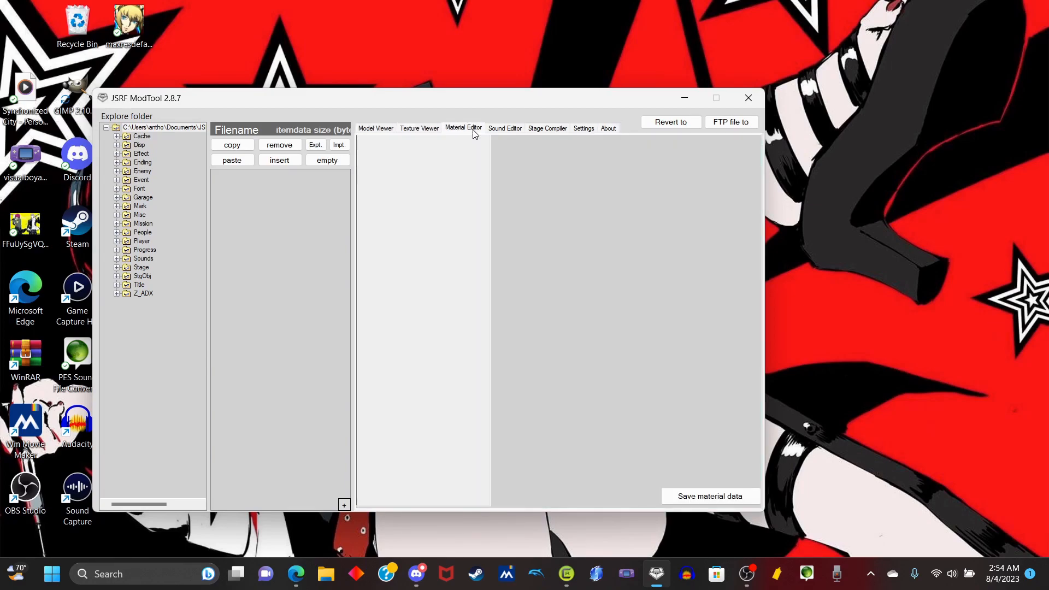
click(513, 132)
click(548, 129)
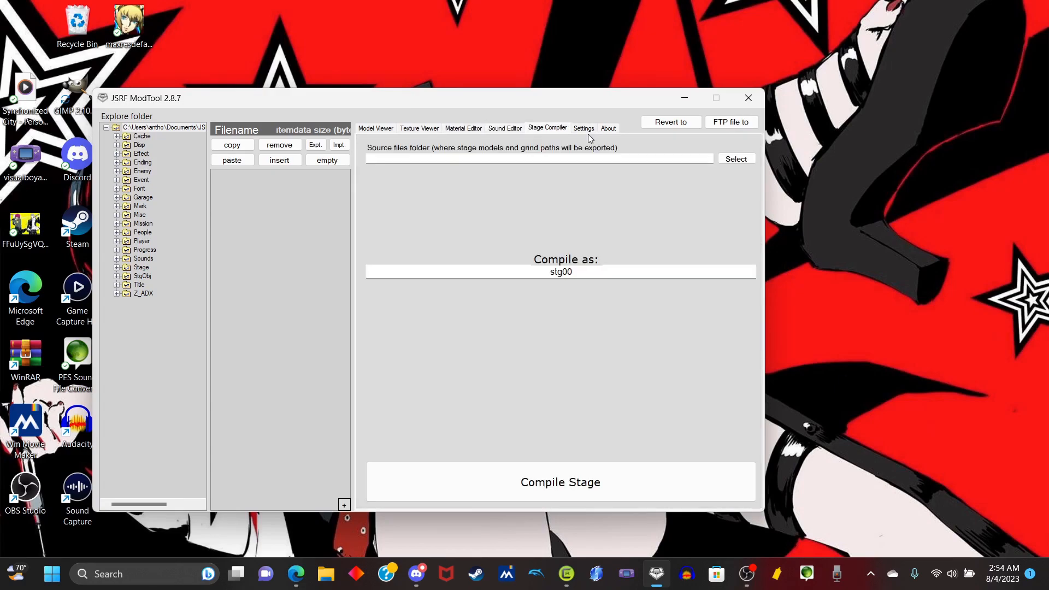
click(584, 133)
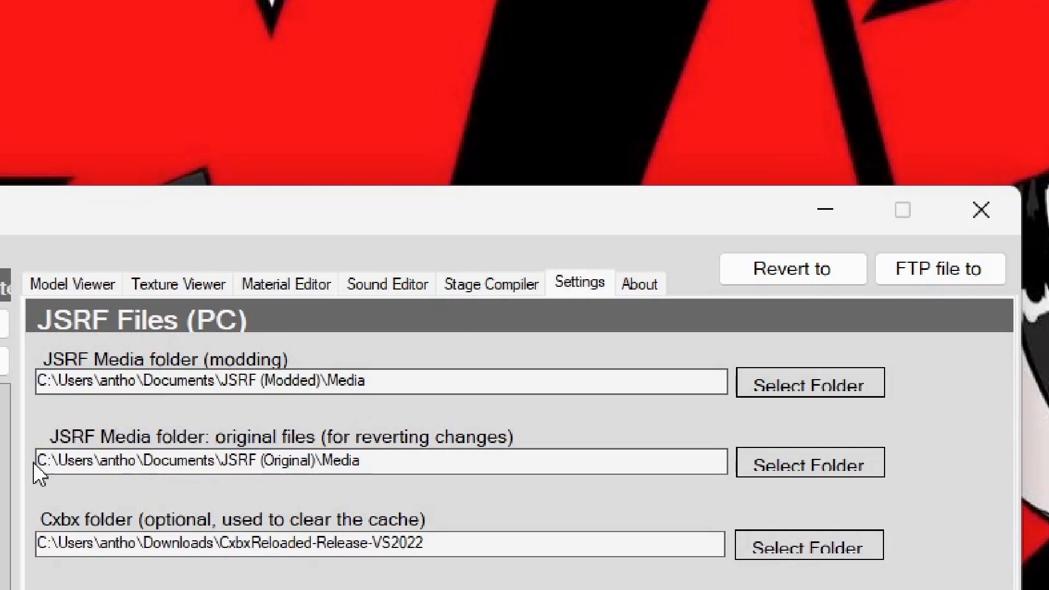
Step: Display texture 0 from the first NORM group of char00.dat in the Disp/charicon folder
drag(0, 212, 726, 174)
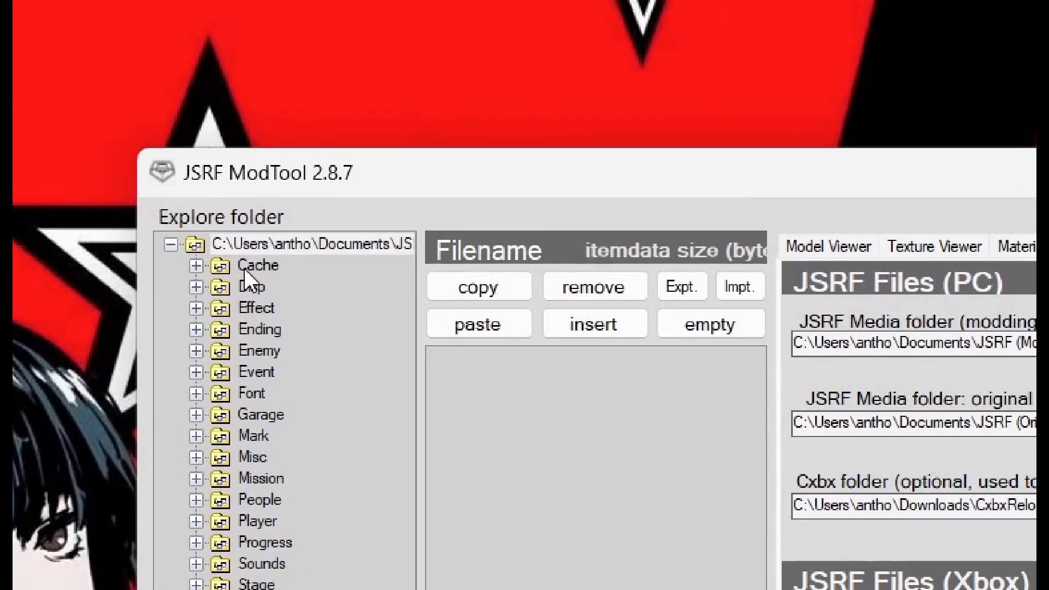
click(238, 287)
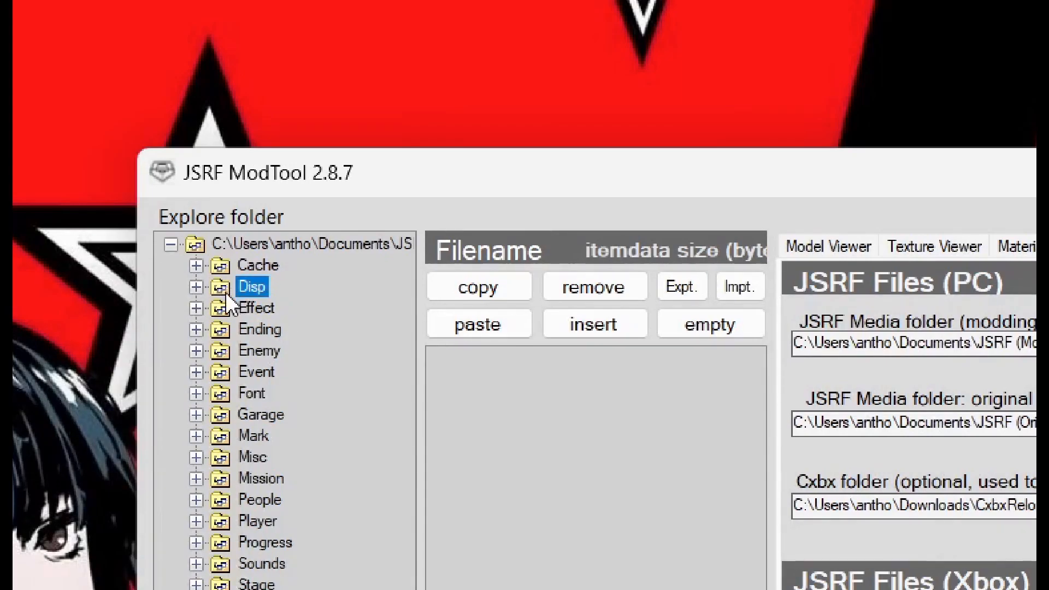
click(828, 244)
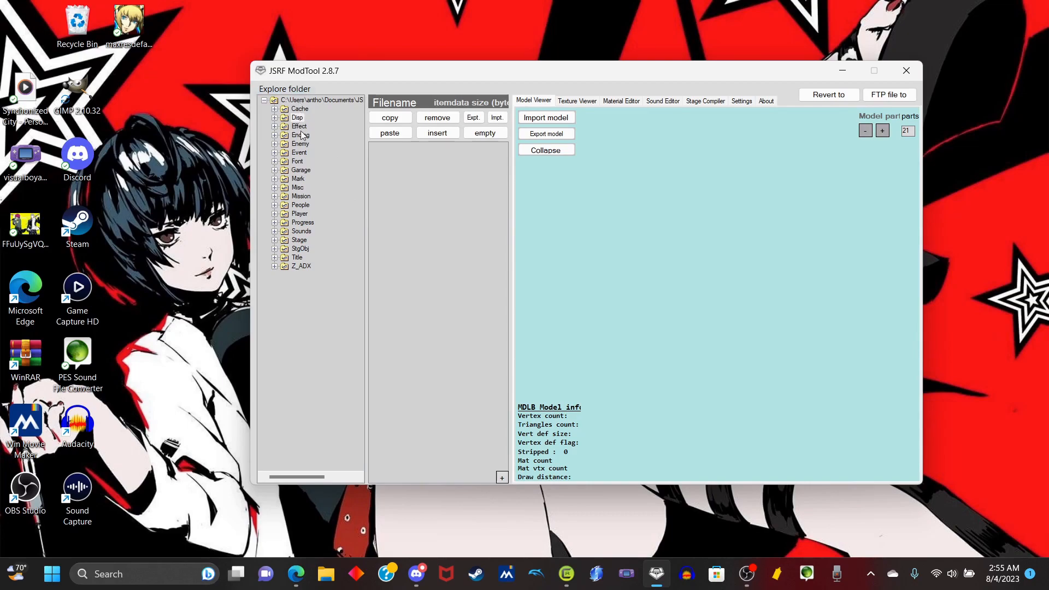
click(274, 118)
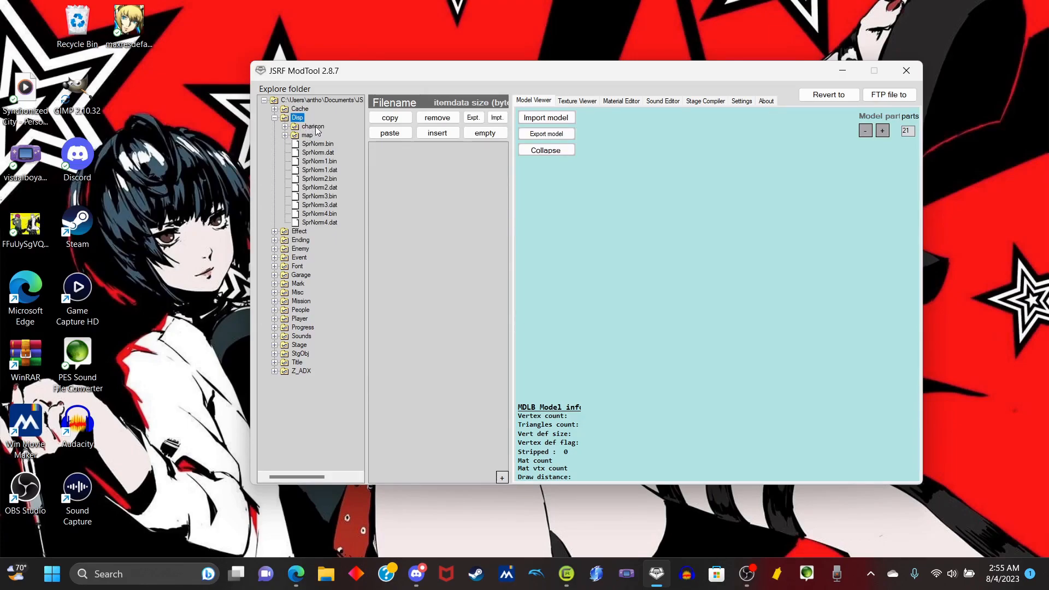
click(285, 127)
click(326, 110)
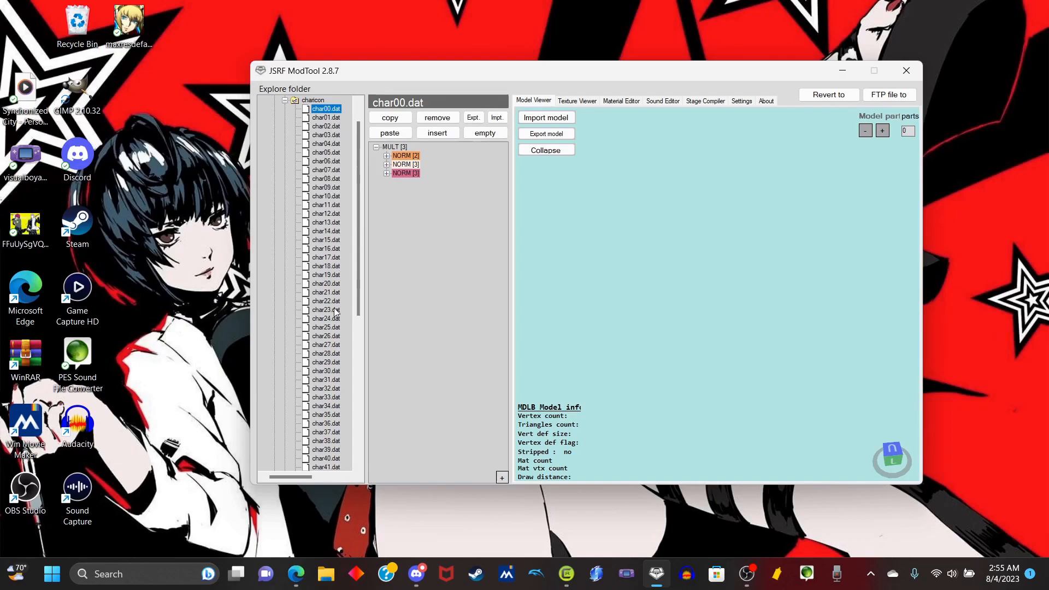
click(387, 156)
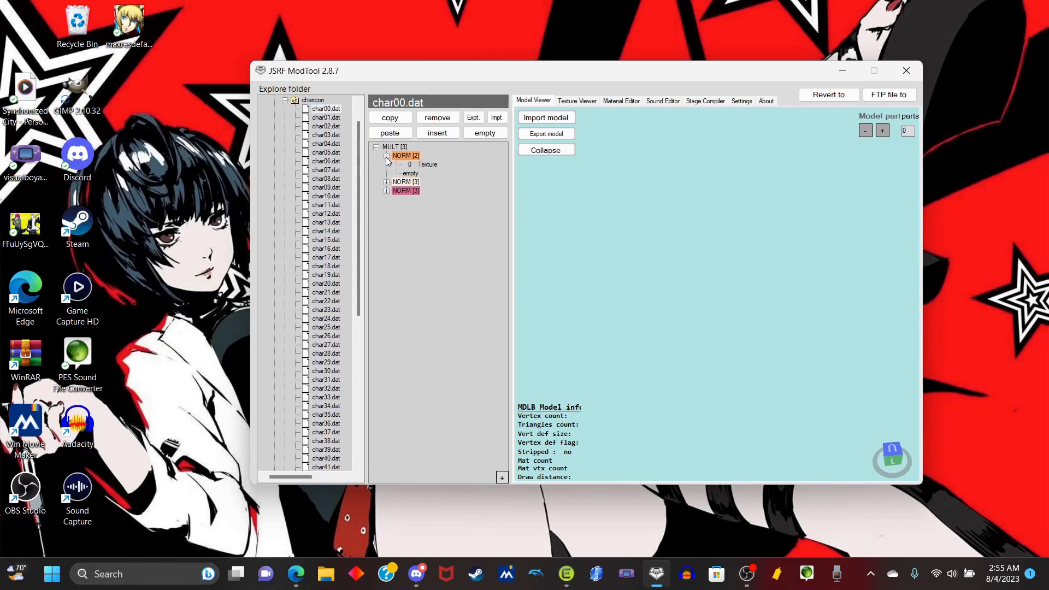
click(429, 166)
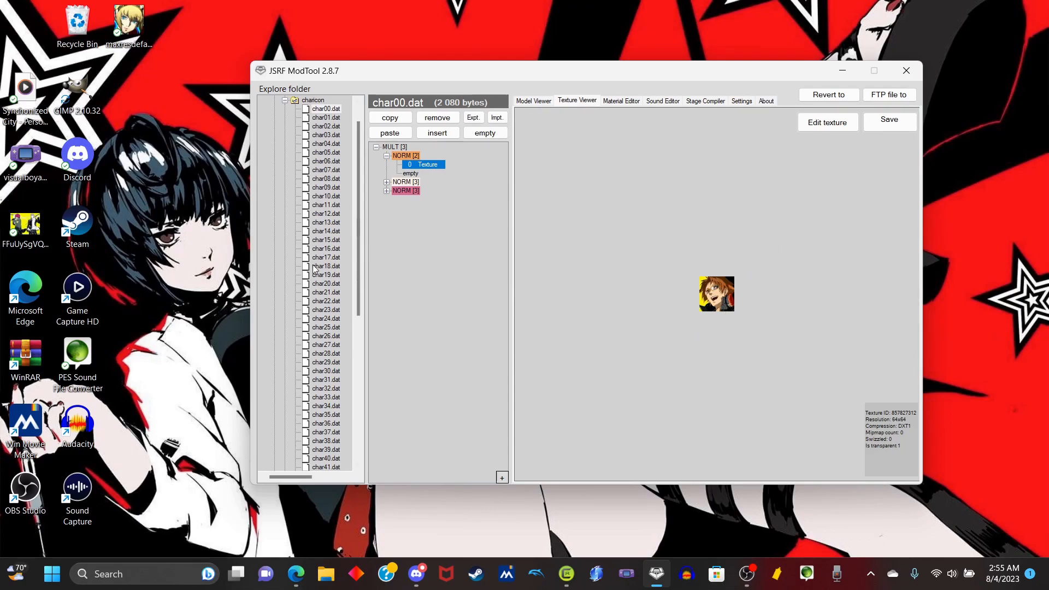
Step: View texture 0 from the first NORM group of char25.dat and of char33.dat
click(330, 328)
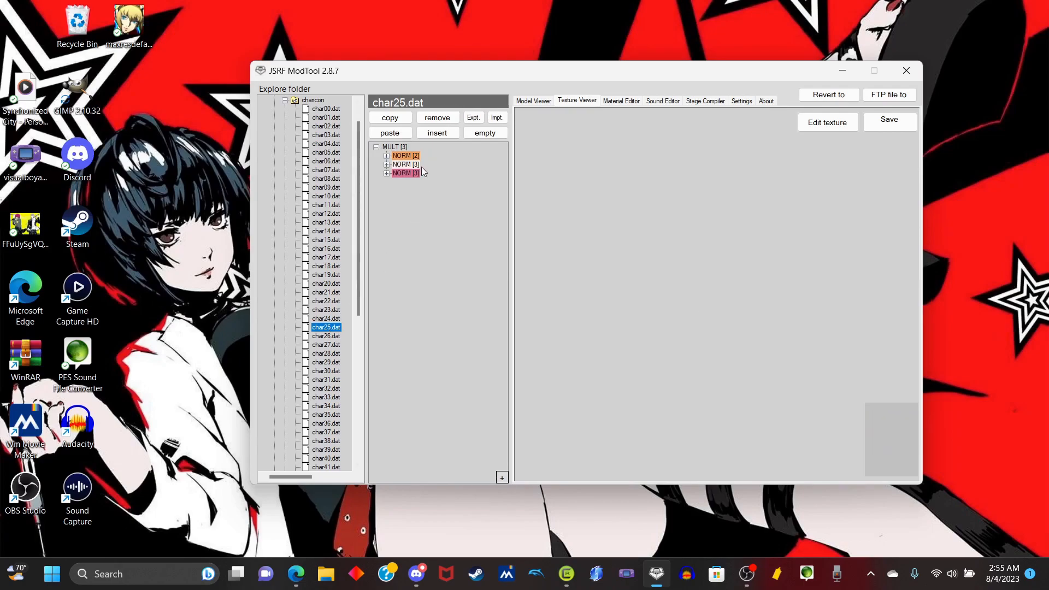
click(387, 156)
click(428, 165)
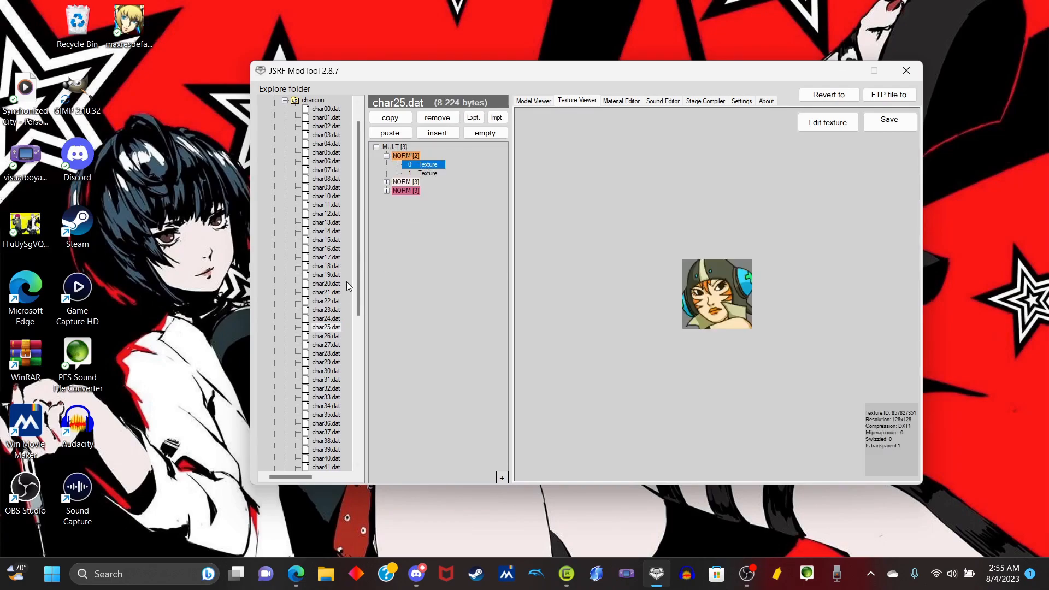
click(330, 398)
click(387, 156)
click(417, 165)
Step: Open texture 0 from the first NORM group of char35.dat for editing in GIMP
click(327, 415)
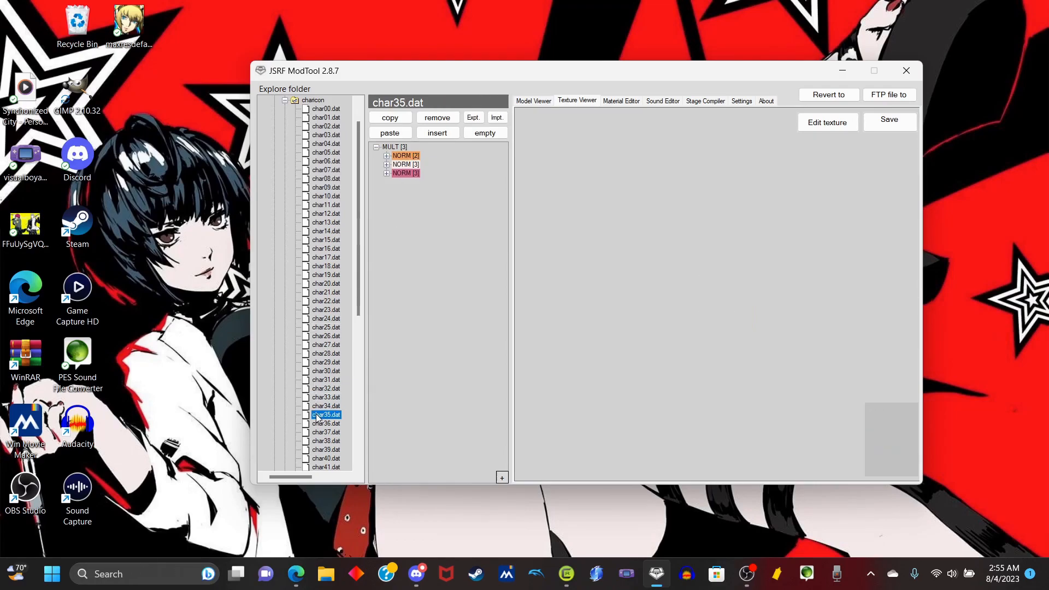
click(387, 156)
click(420, 164)
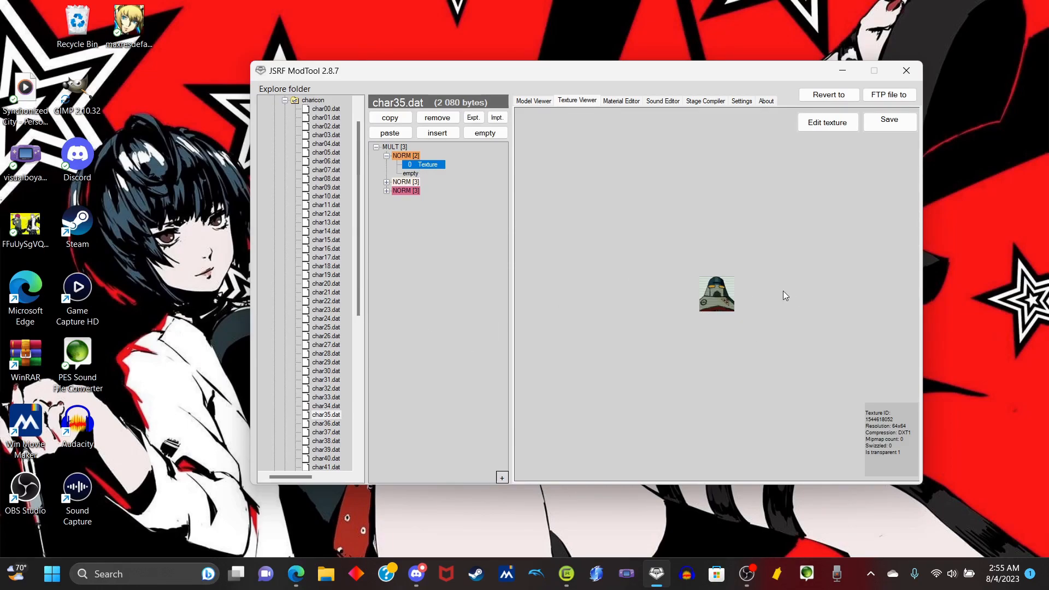
click(824, 127)
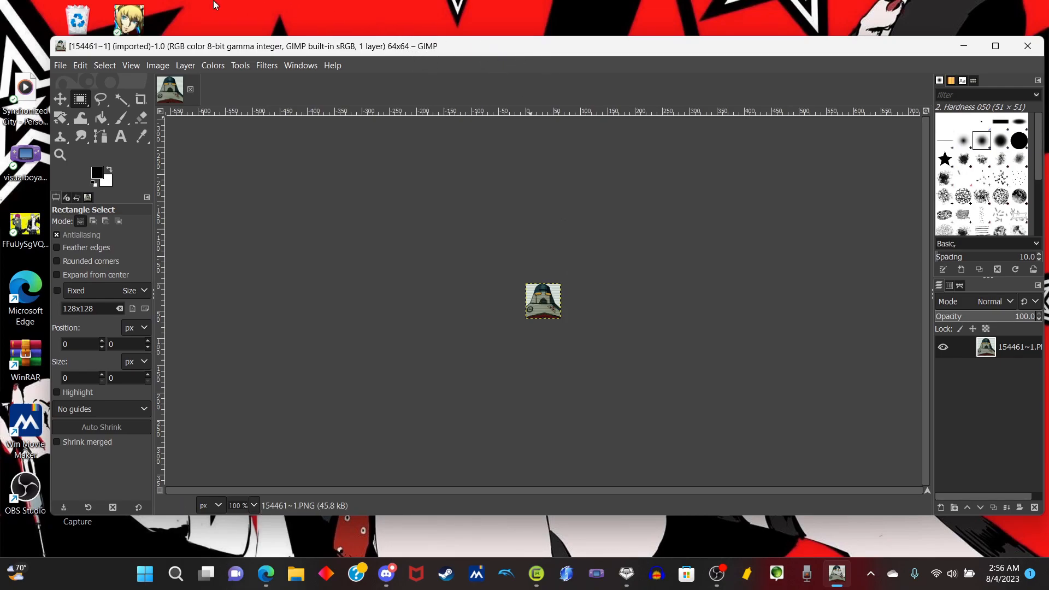
Step: Open the desktop image maxresdefault in GIMP and scale it to 64 × 64 px
right_click(141, 28)
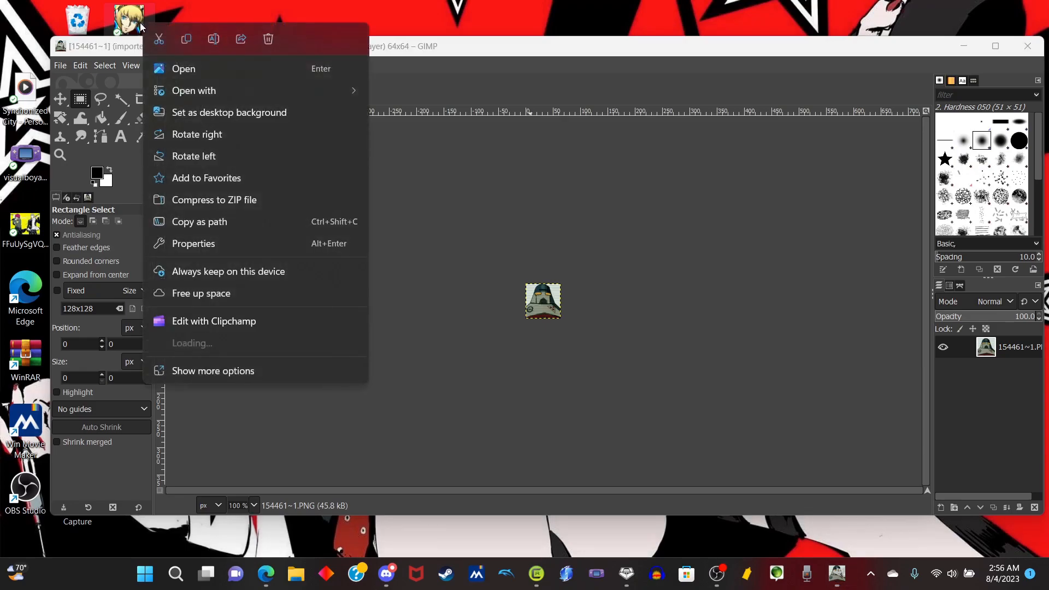
mouse_move(202, 89)
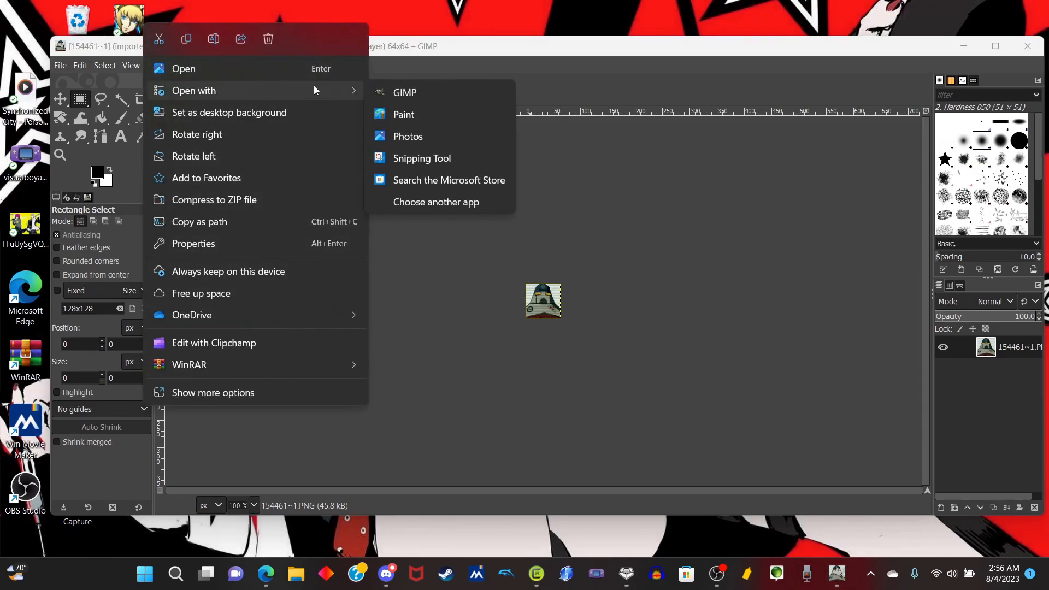
click(404, 92)
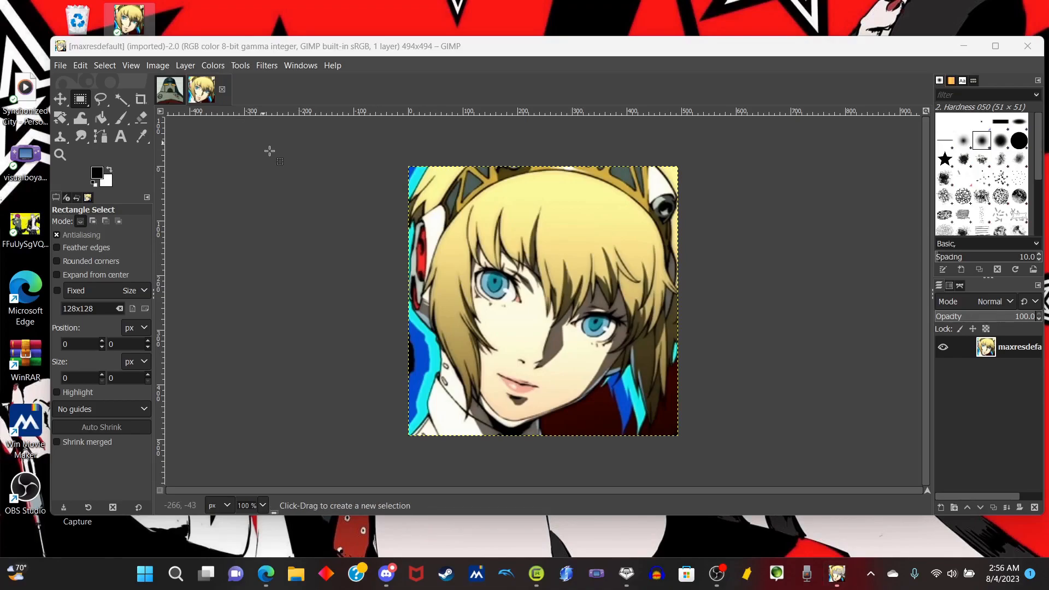
click(163, 65)
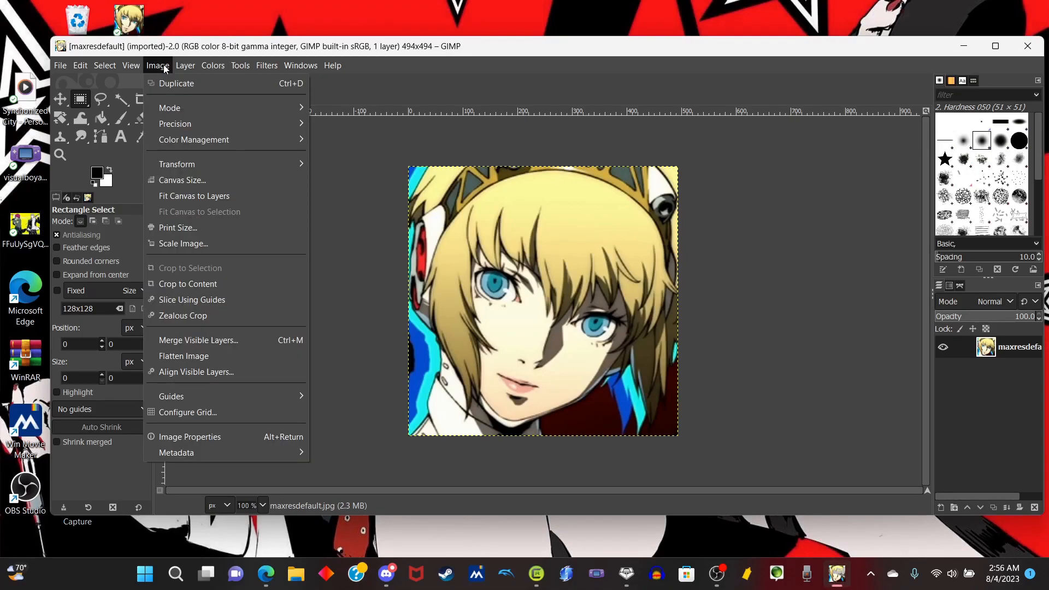
click(223, 243)
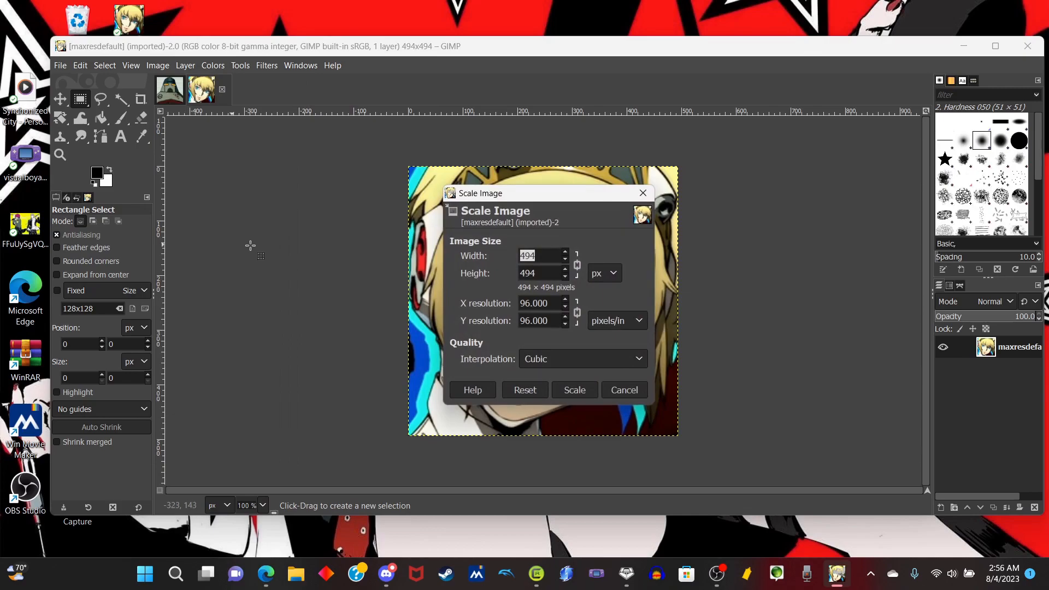
click(544, 256)
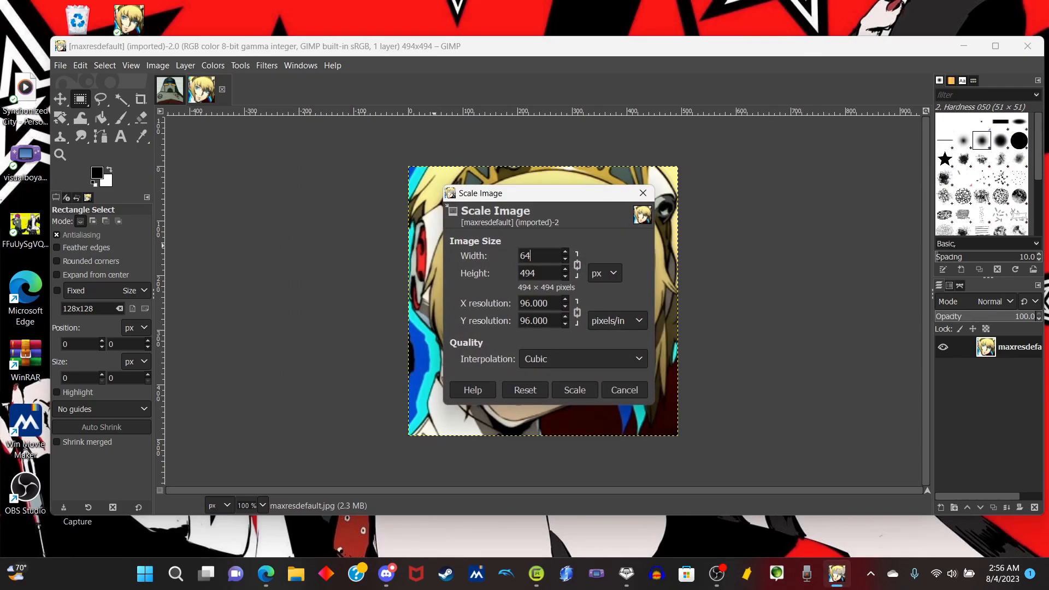
click(590, 394)
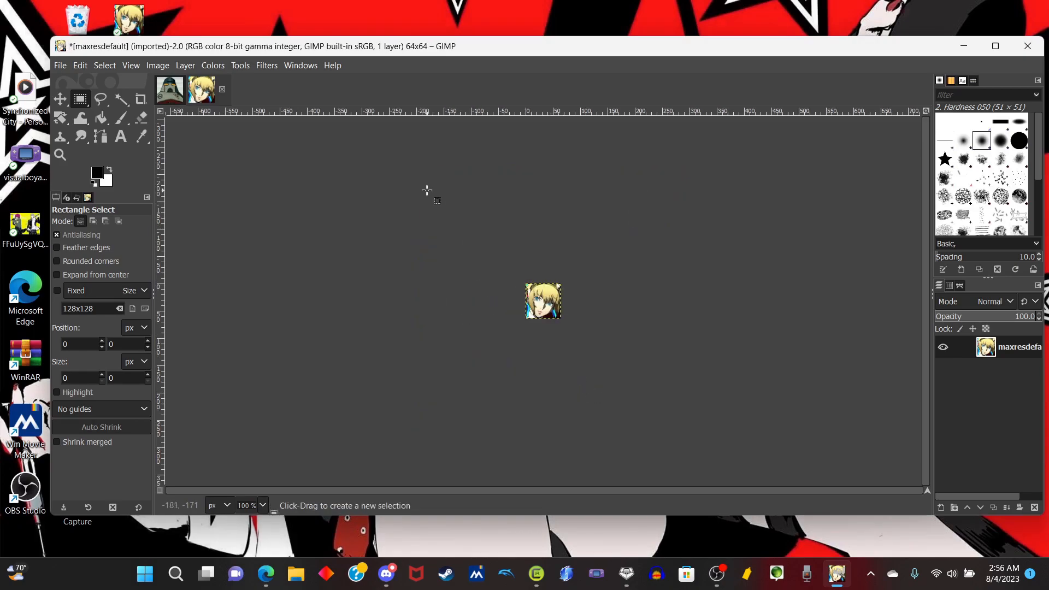
Step: Cut the original icon layer out of the 154461~1 image
click(183, 94)
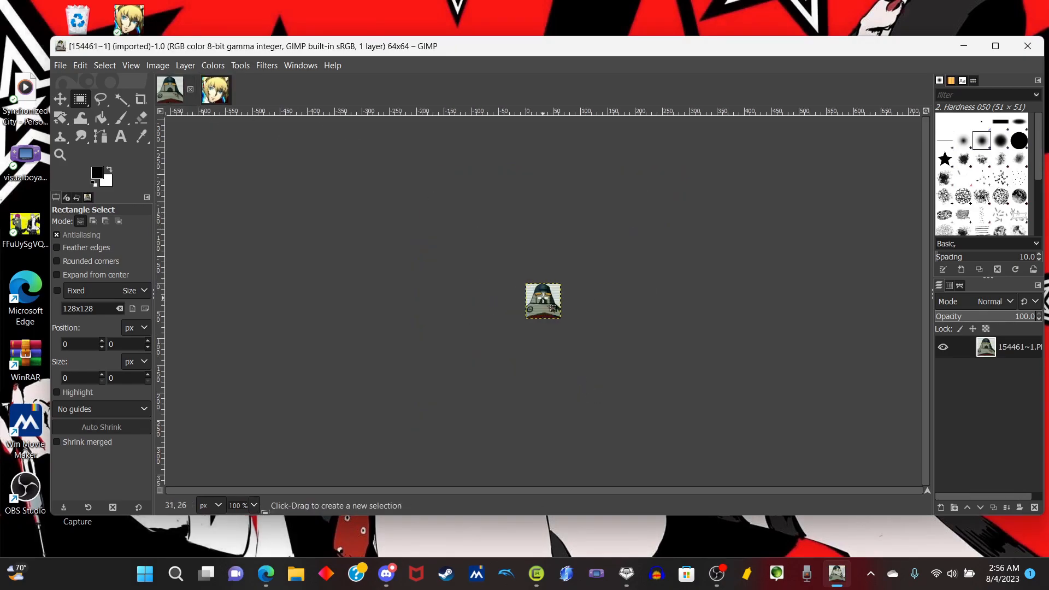
right_click(543, 297)
mouse_move(596, 332)
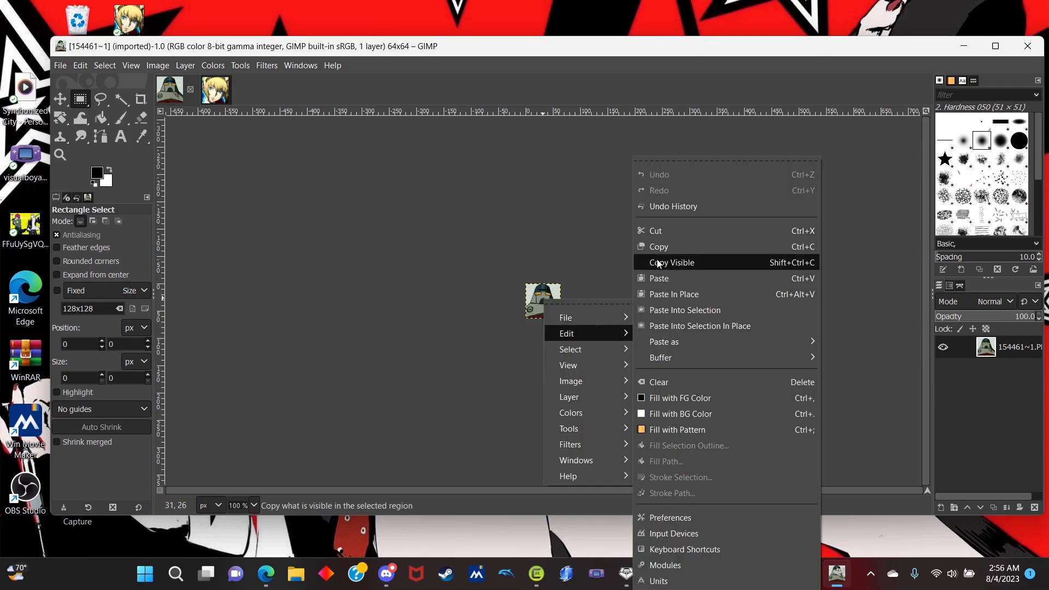
click(669, 239)
Step: Copy the scaled maxresdefault picture and paste it into the empty 154461~1 image
click(215, 90)
right_click(536, 309)
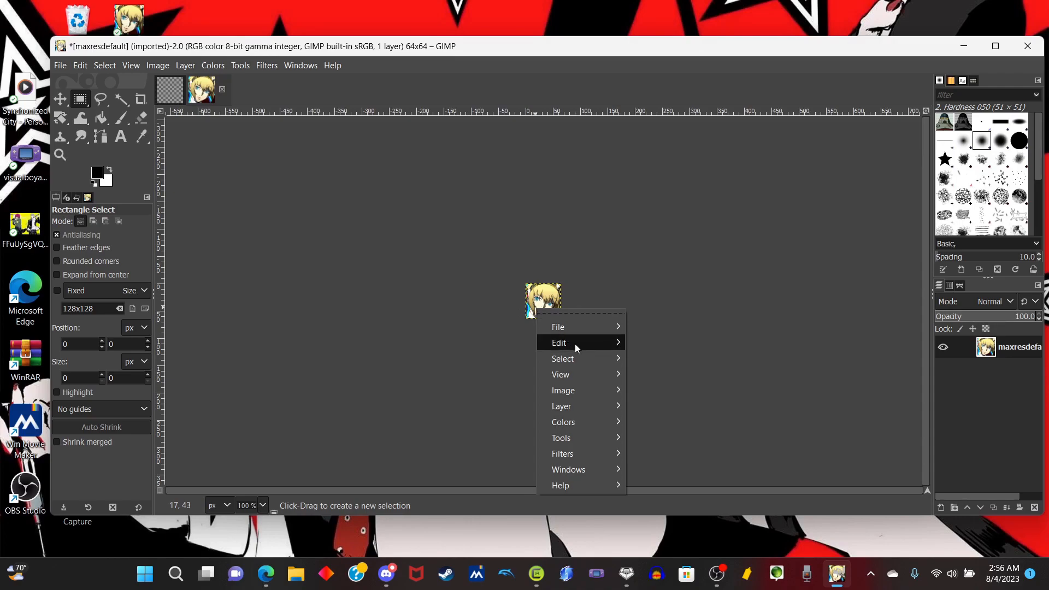
mouse_move(575, 343)
click(671, 248)
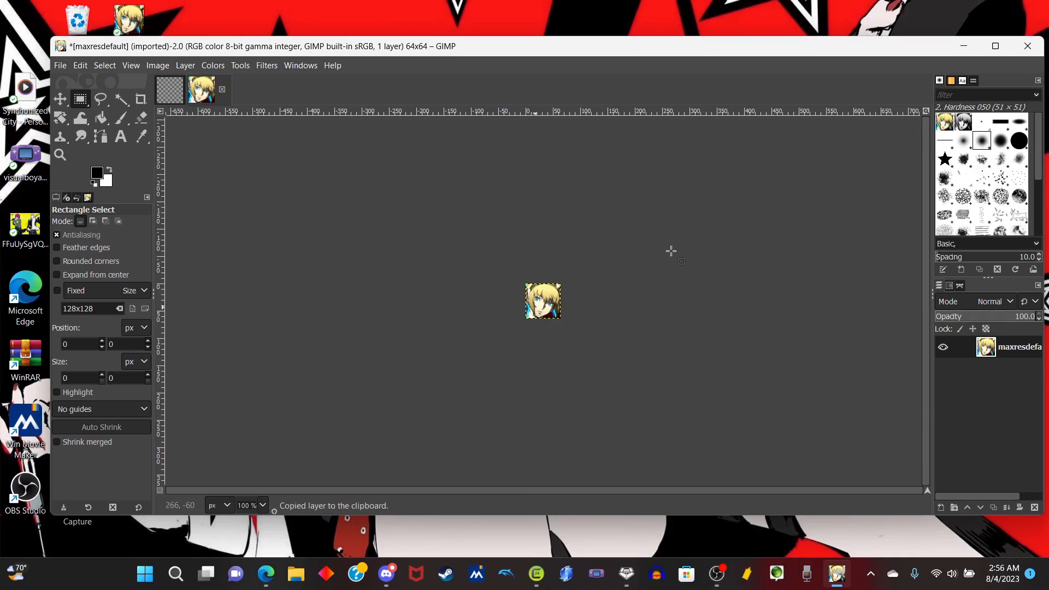
click(177, 92)
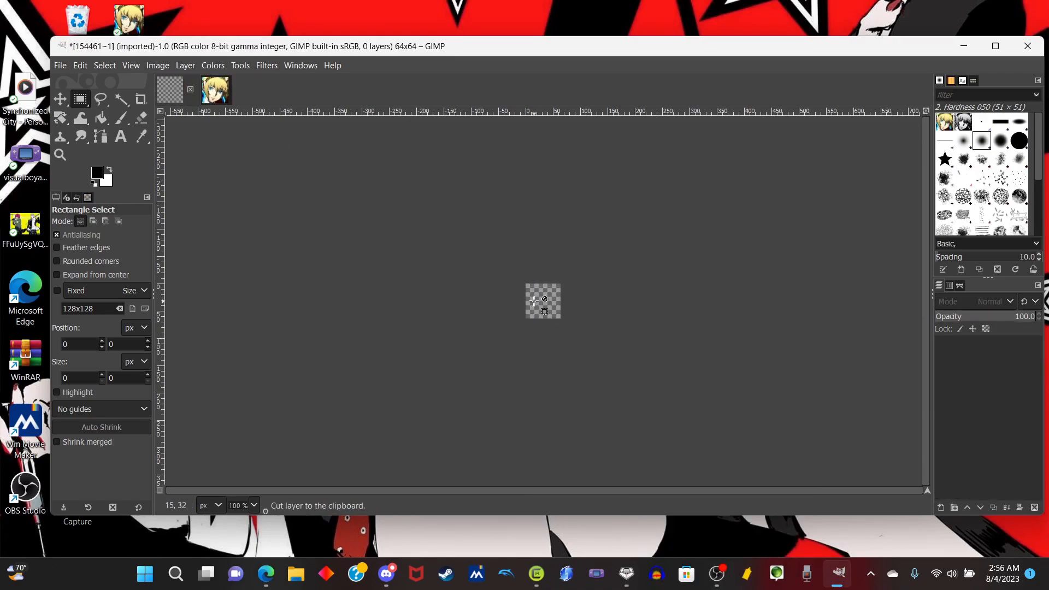
right_click(536, 302)
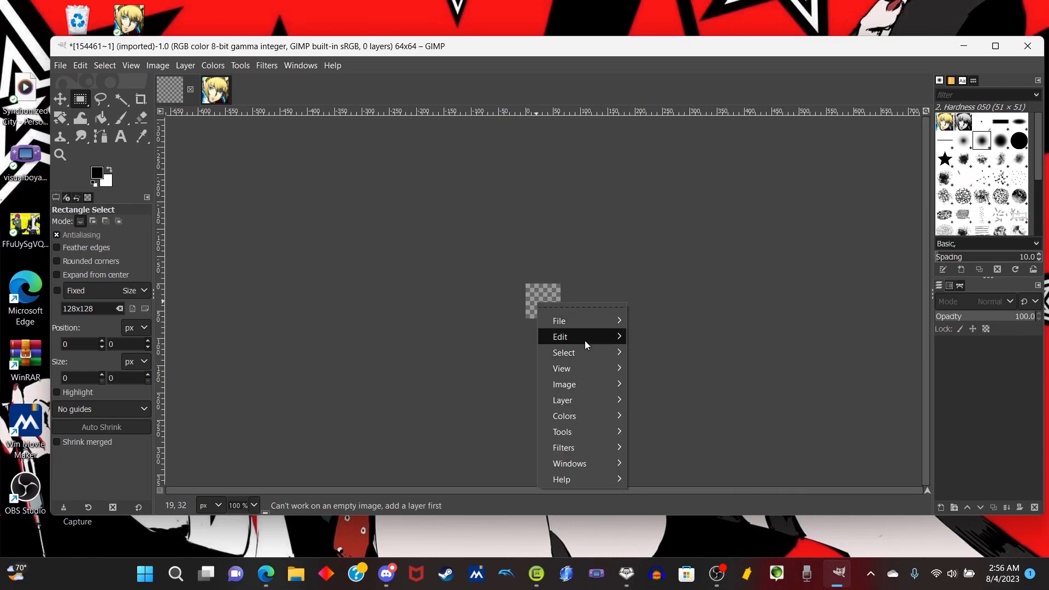
mouse_move(586, 340)
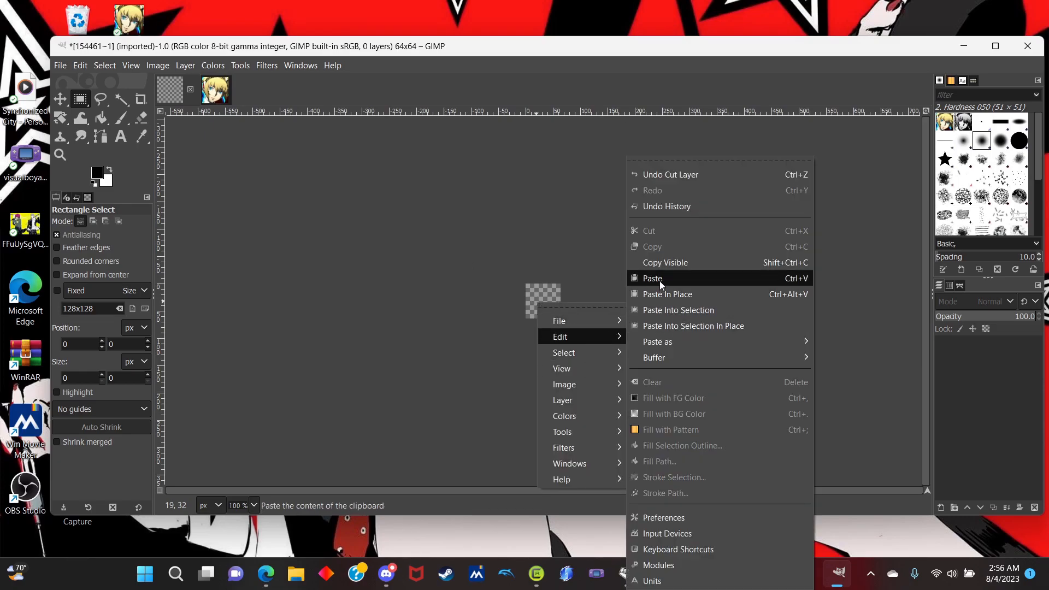
click(653, 278)
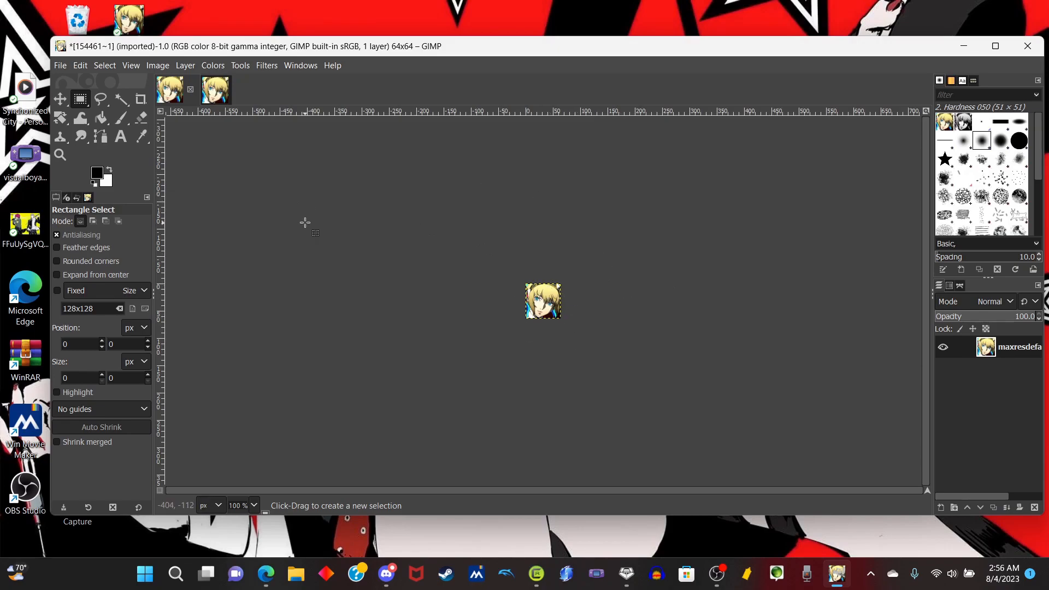
Step: Export the image over 154461~1.PNG in the tmp folder and save the edited texture in JSRF ModTool
click(60, 65)
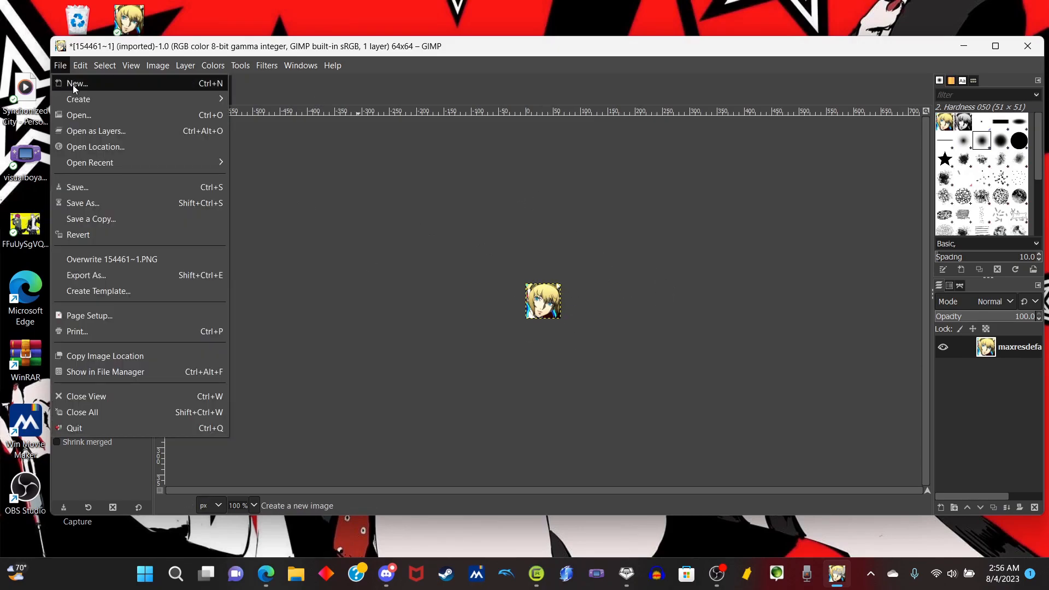
click(139, 276)
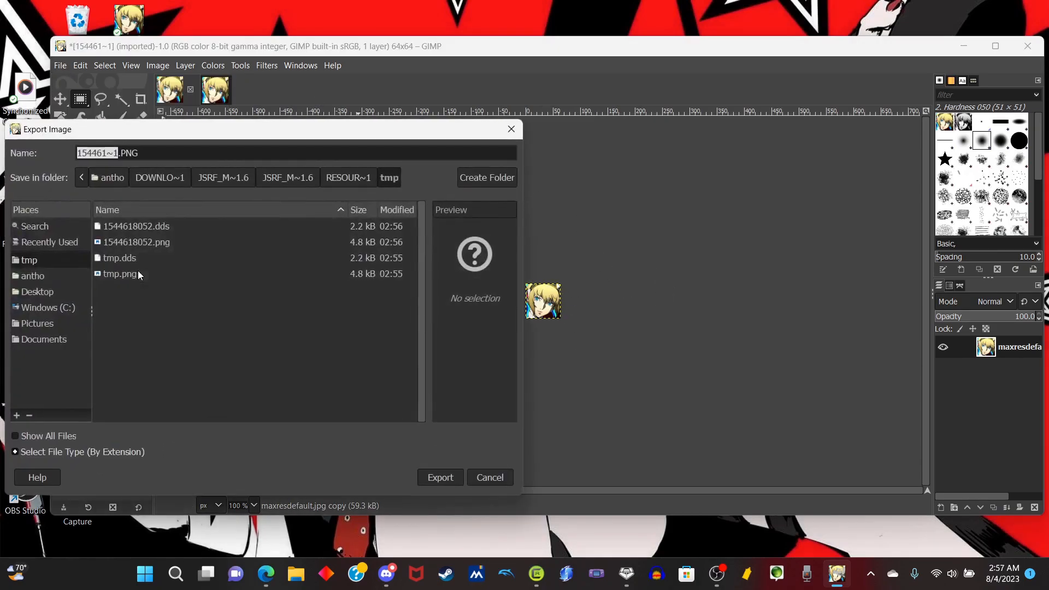
click(450, 477)
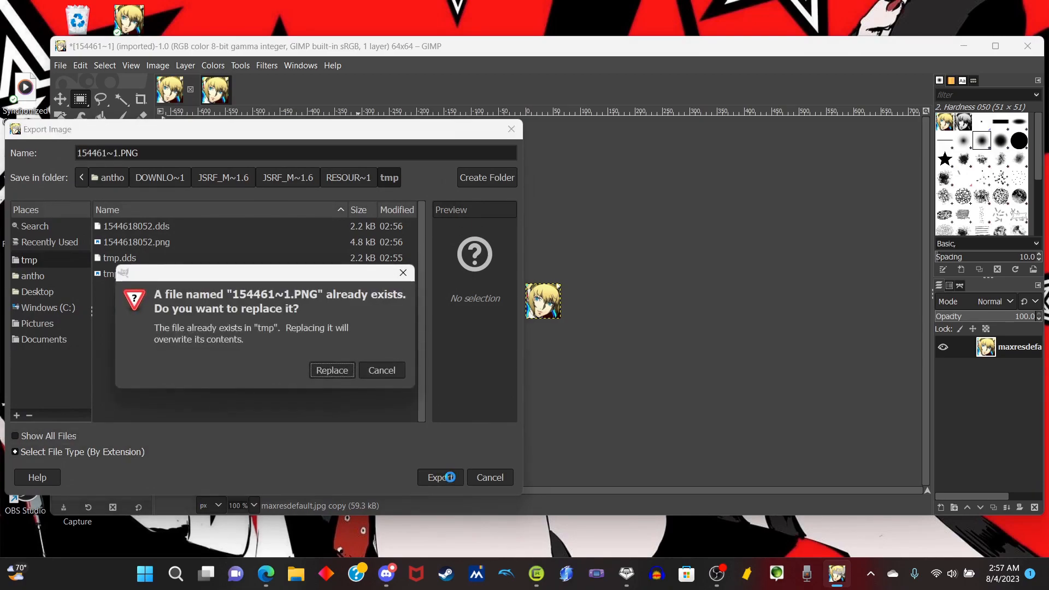
click(332, 367)
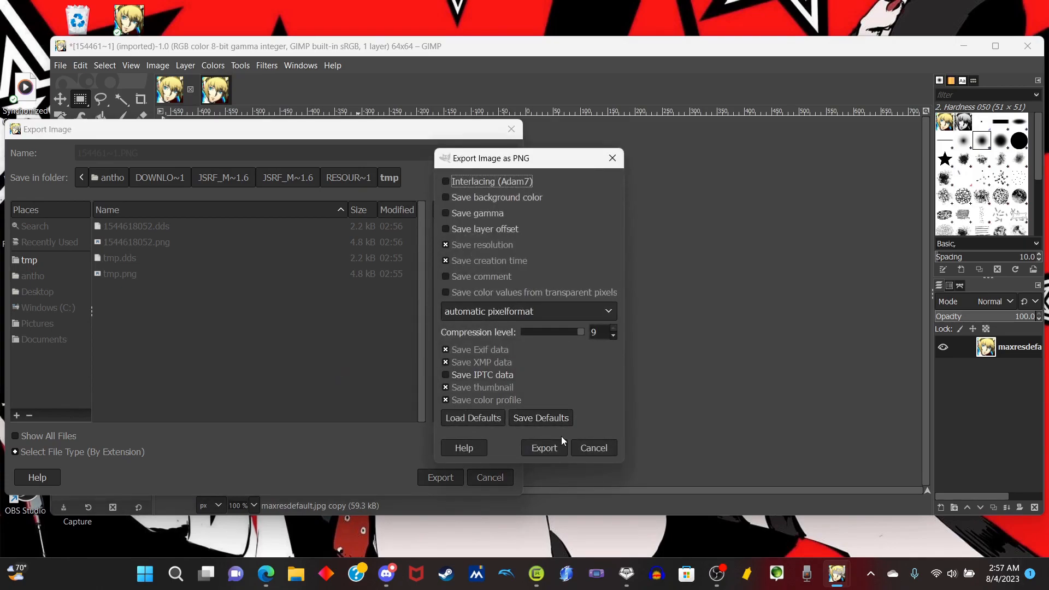
click(547, 448)
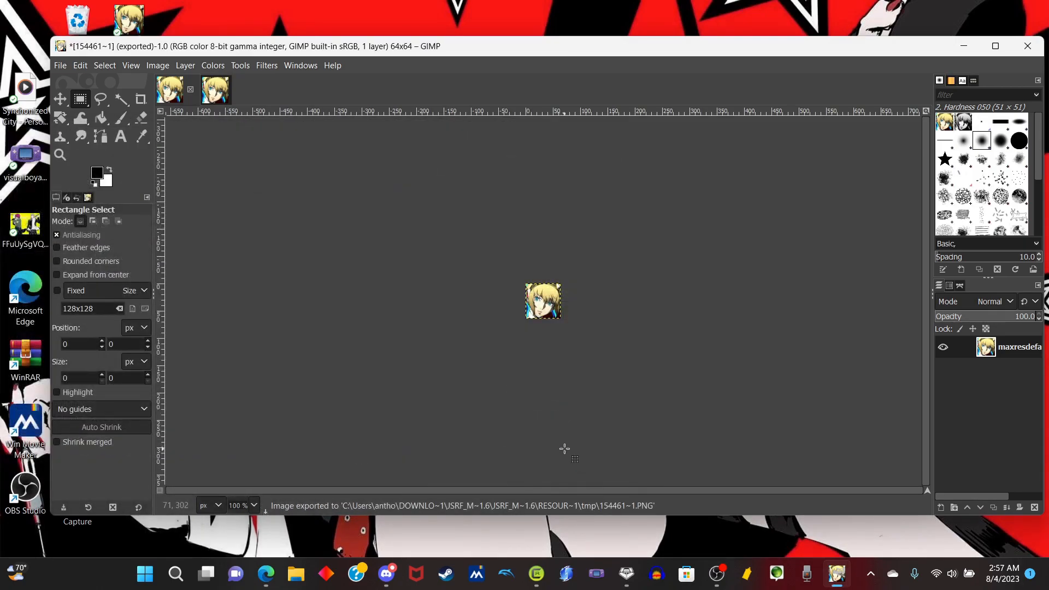
click(628, 581)
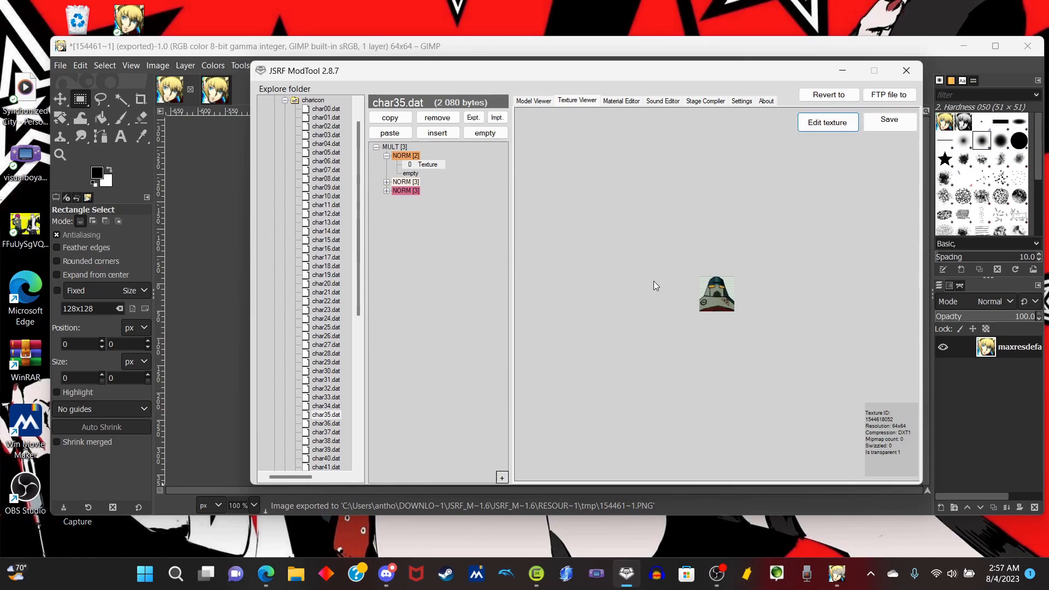
click(875, 125)
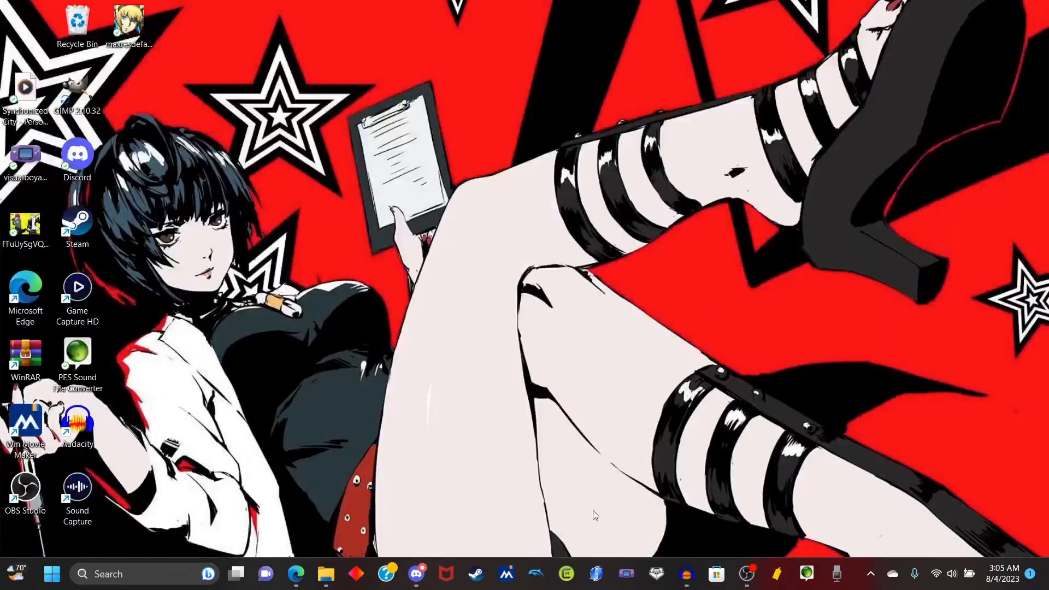
Step: Reopen JSRF ModTool and select sound 9 of pv_roboy.dat from the Sounds/SE folder in the Sound Editor
click(668, 578)
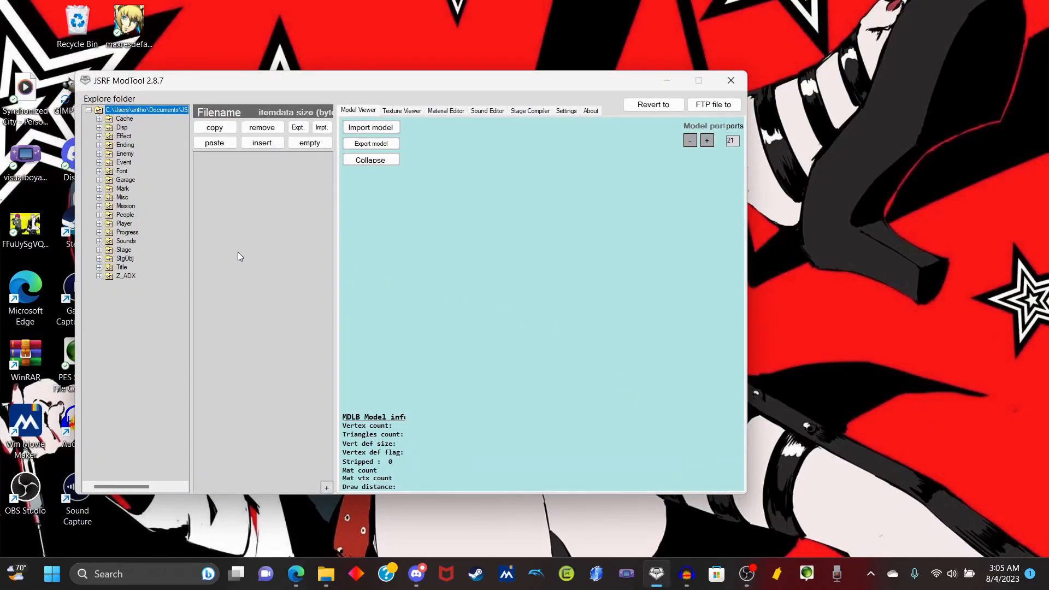
click(99, 241)
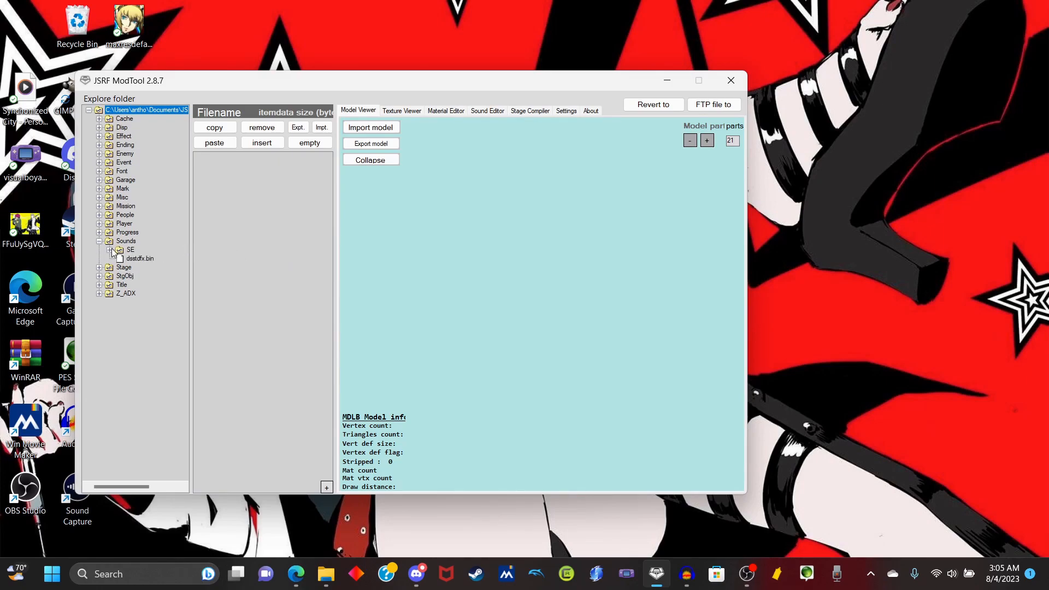
click(110, 249)
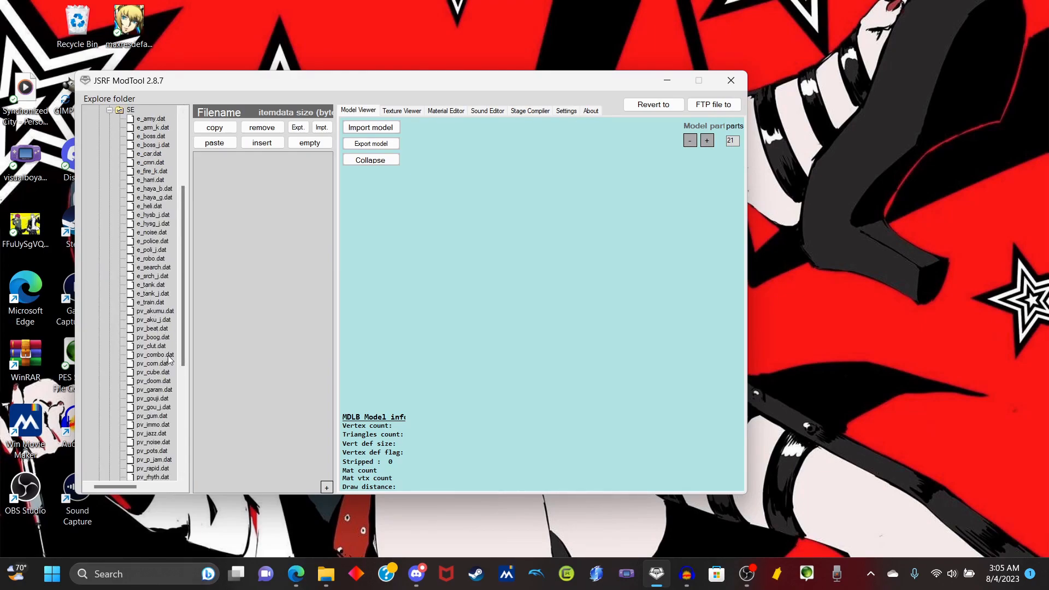
drag(186, 333, 184, 376)
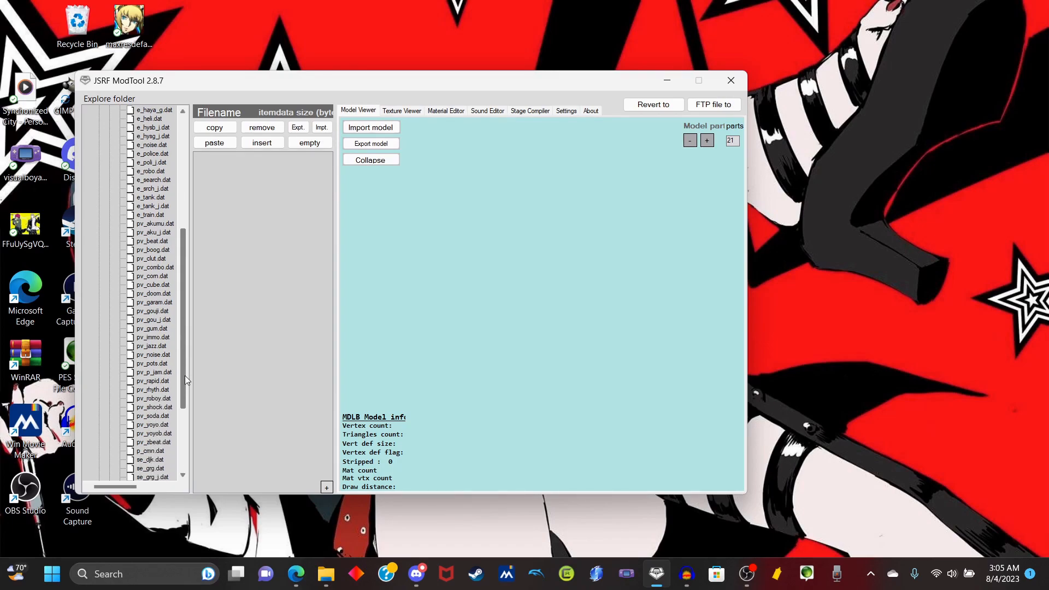
click(158, 399)
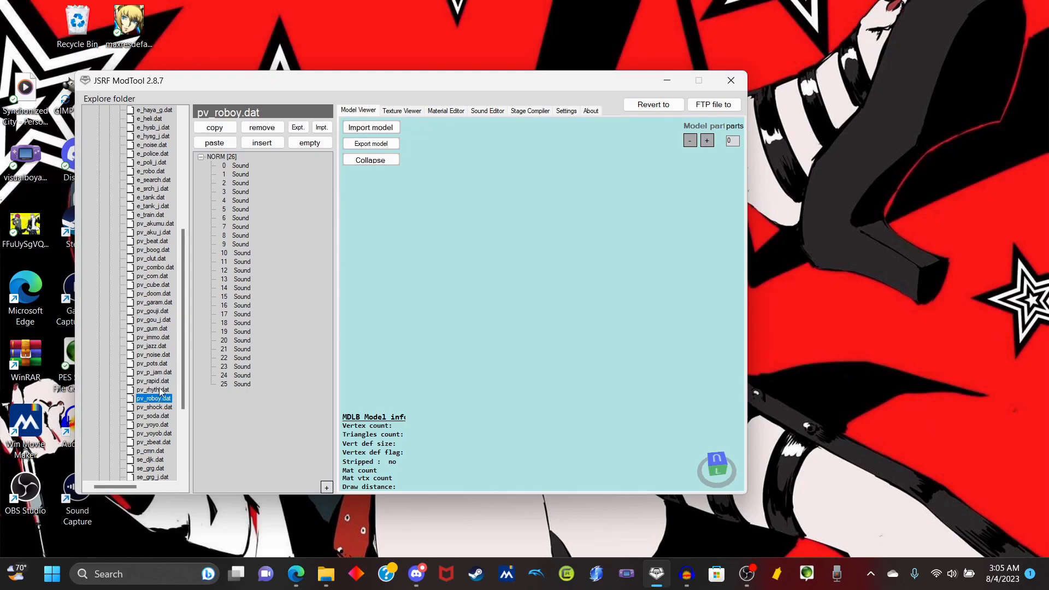
click(477, 111)
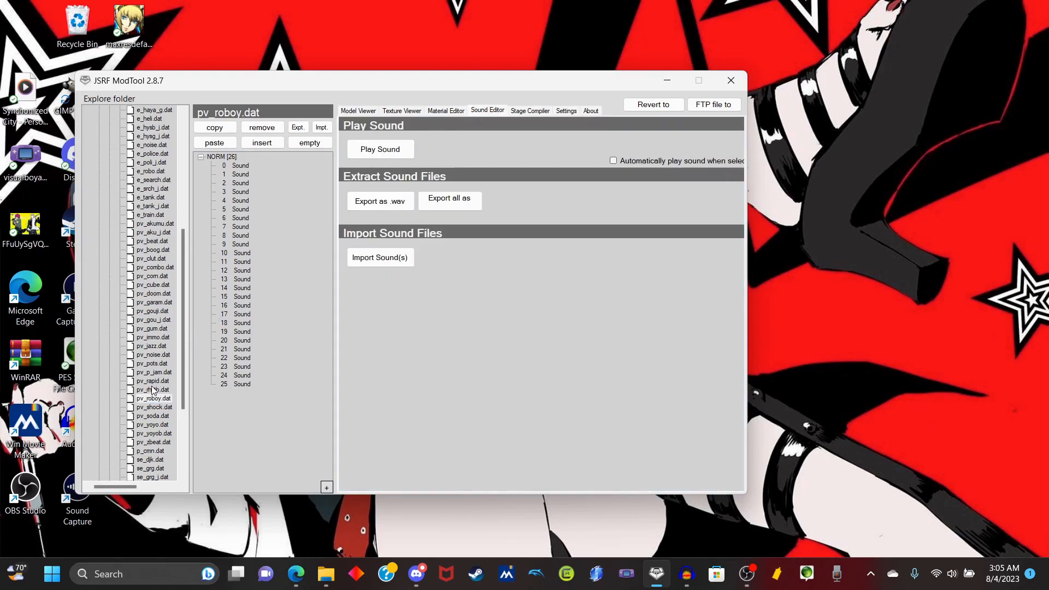
click(241, 246)
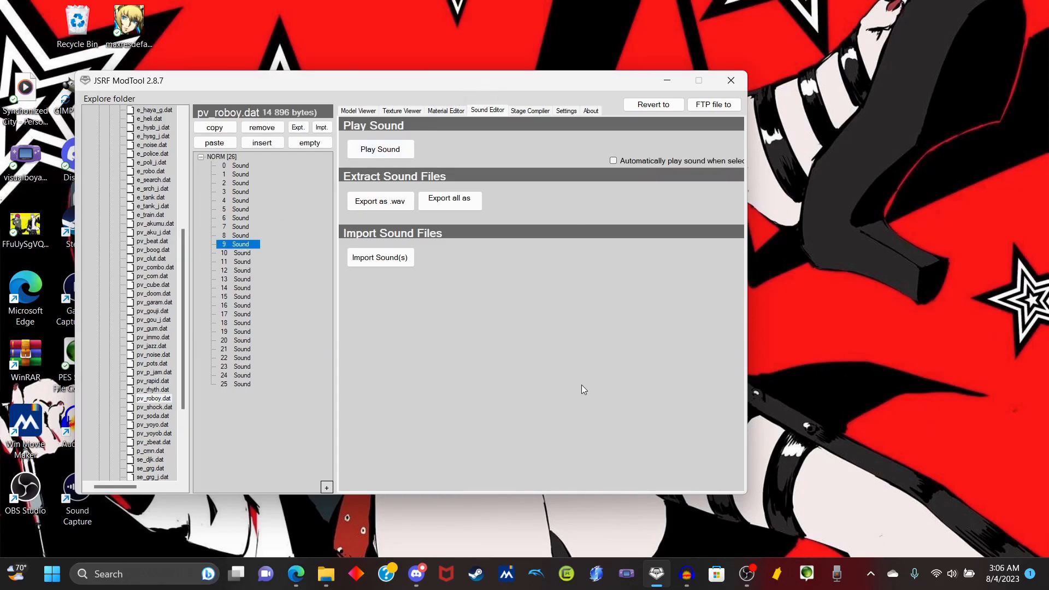
Step: Switch to Audacity and import the chr_ag_0 WAV file from the Aigis folder as a track
click(690, 574)
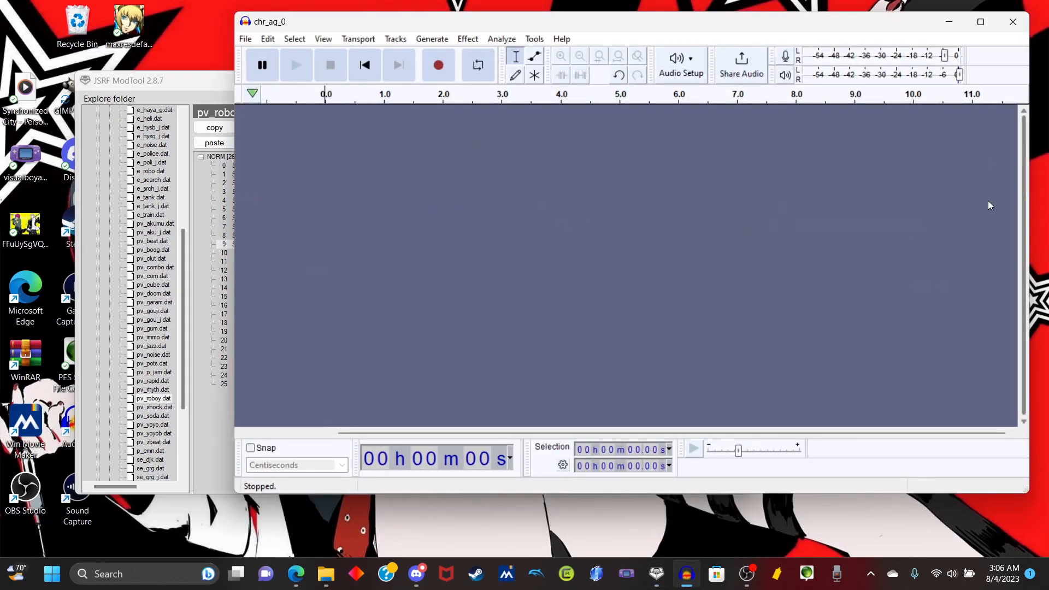
mouse_move(326, 574)
click(385, 509)
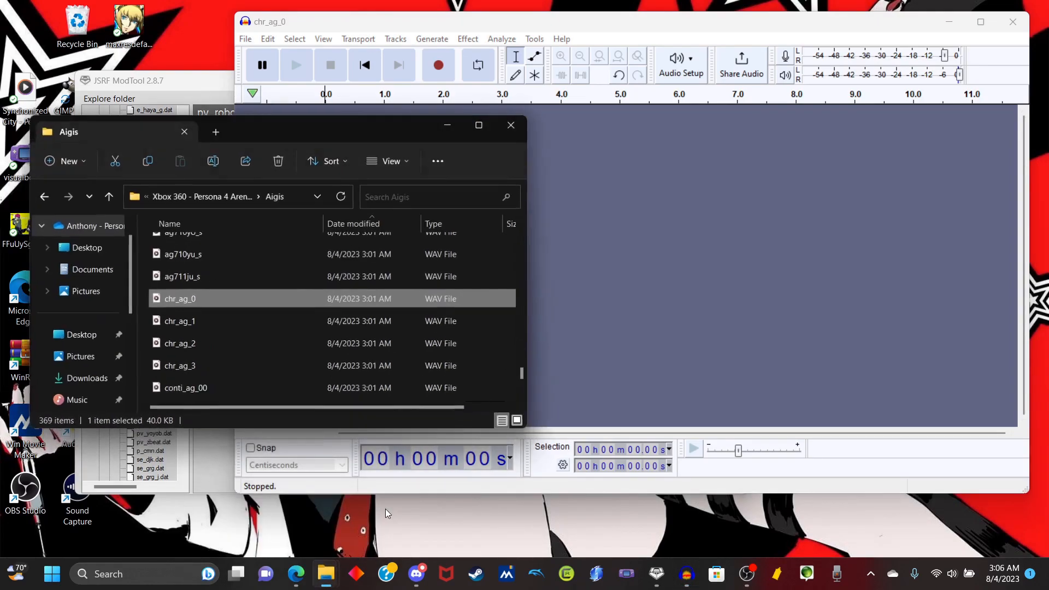
drag(207, 293, 625, 263)
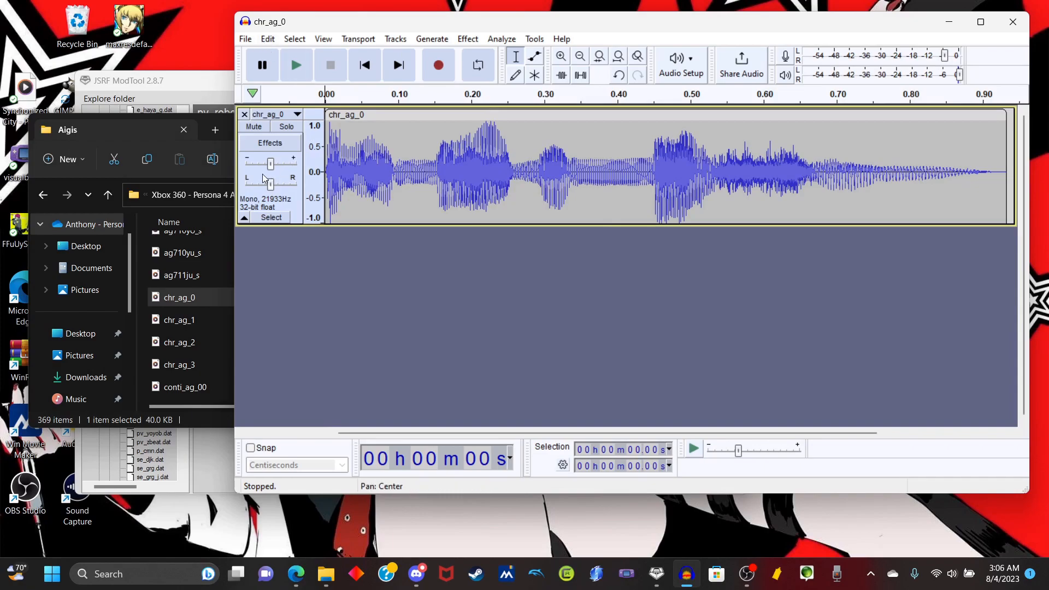
Step: Raise the chr_ag_0 track's gain to +5.0 dB and minimise the Aigis folder window
mouse_move(270, 169)
drag(270, 168, 275, 168)
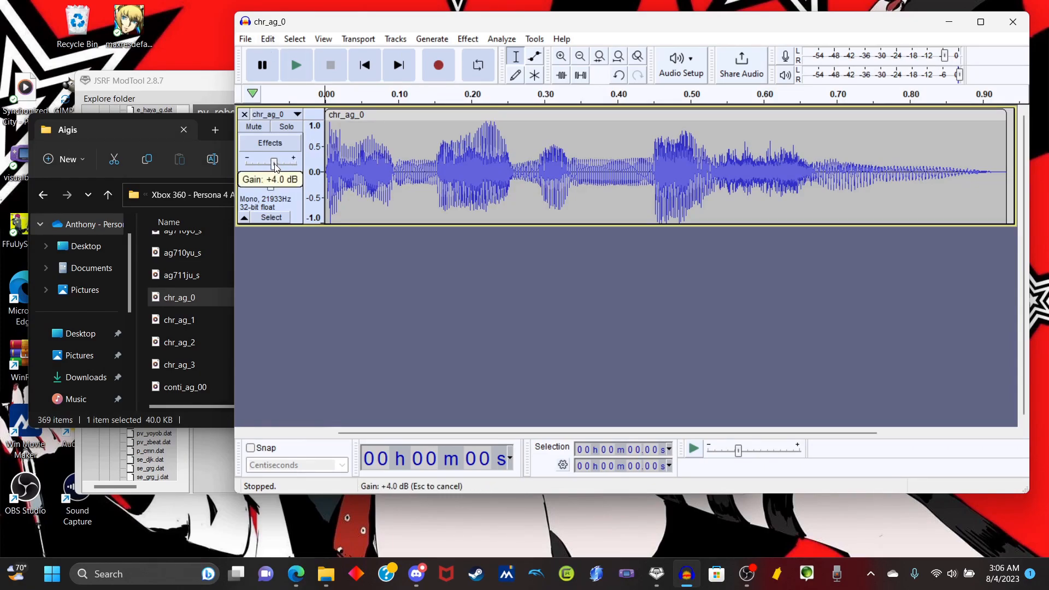
drag(276, 167, 276, 167)
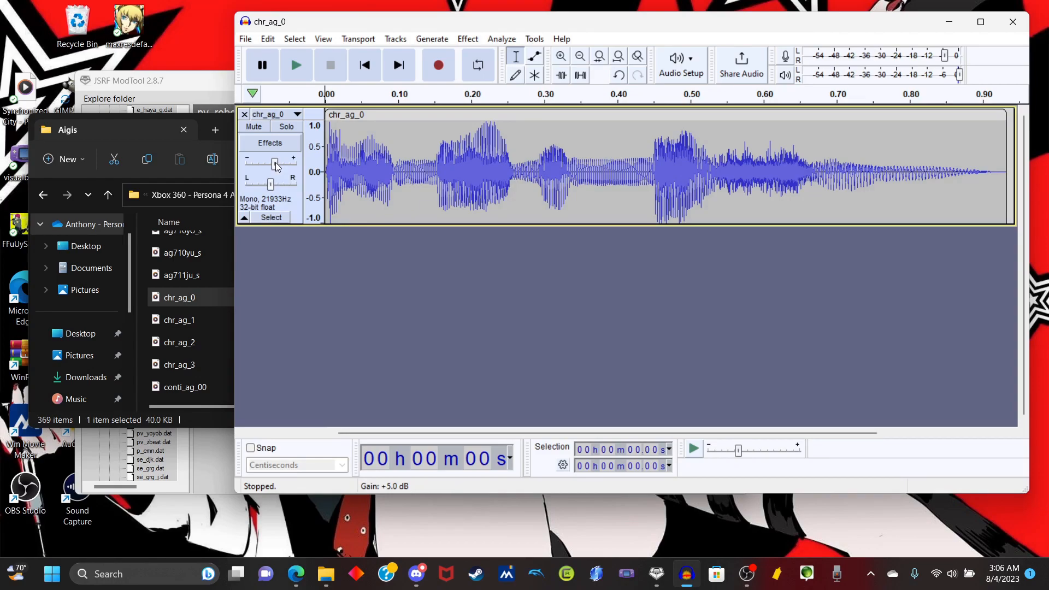
mouse_move(276, 167)
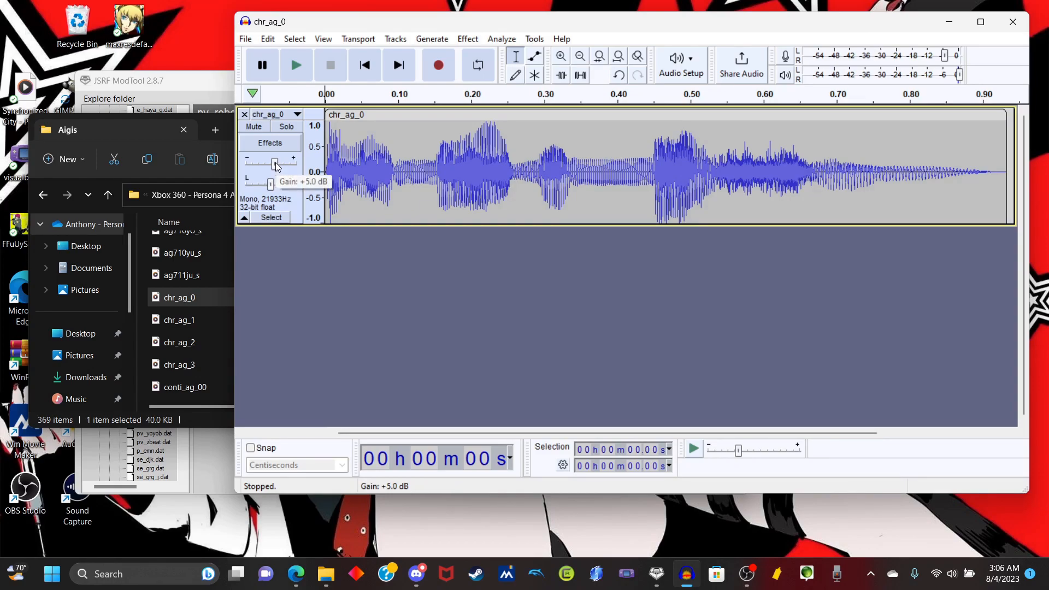
click(208, 120)
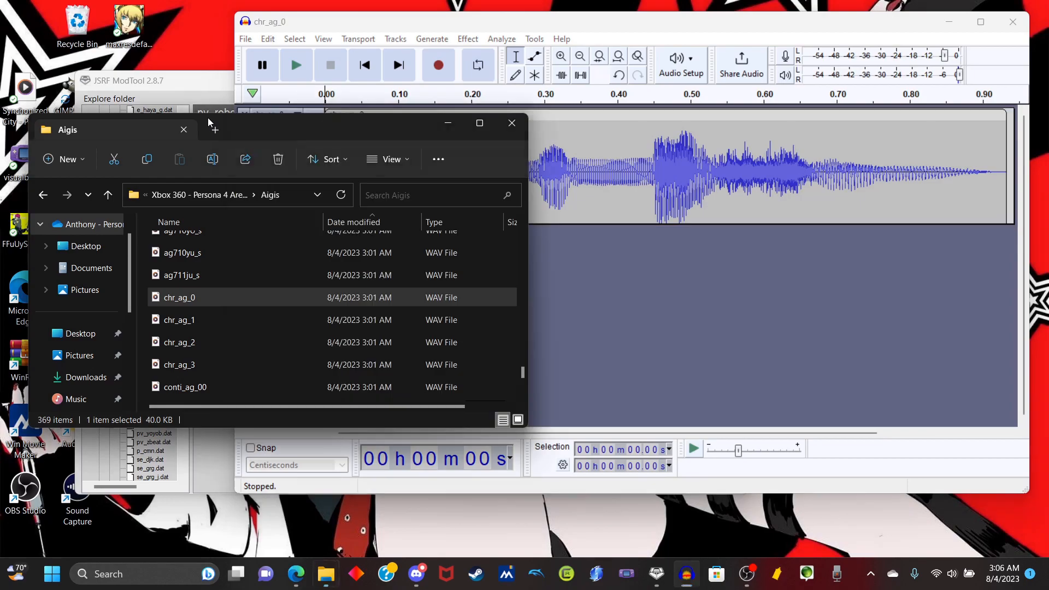
click(449, 128)
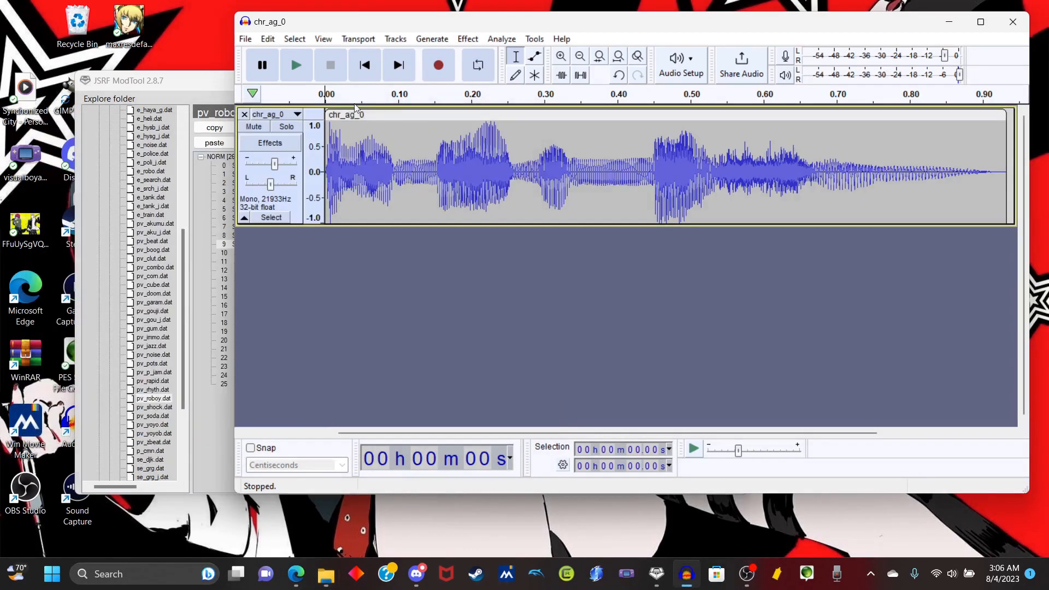
Step: In JSRF ModTool, copy the suggested WAV export name pv_roboy_9 for sound 9, then cancel the export
click(226, 76)
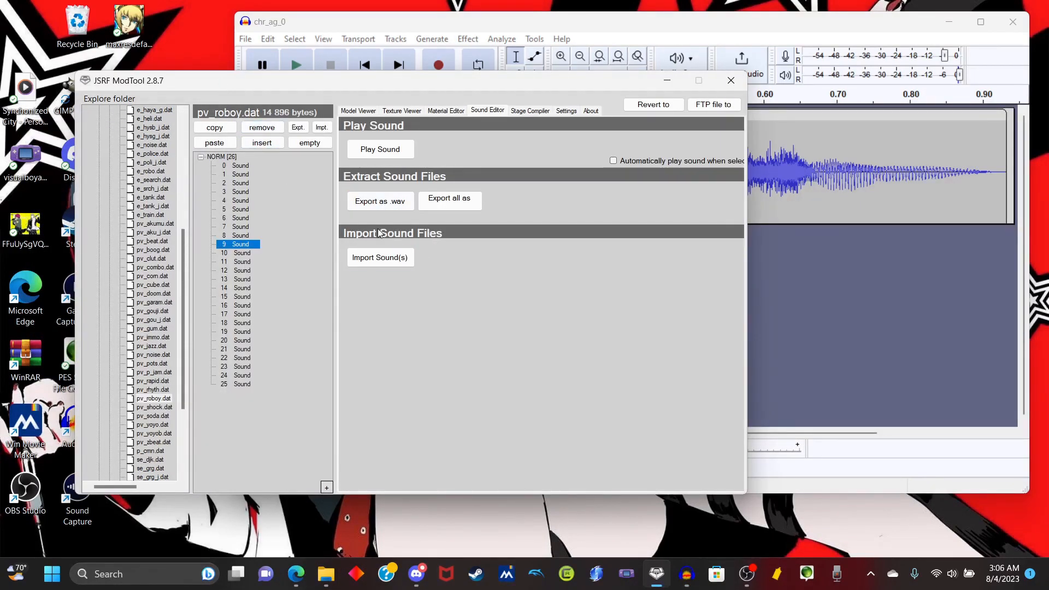
click(385, 202)
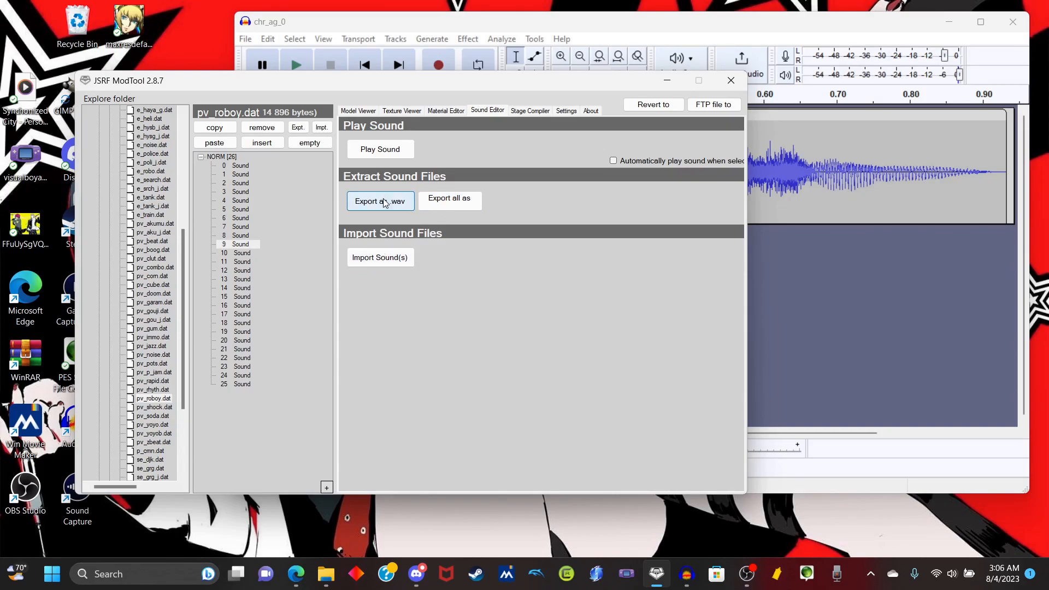
right_click(182, 347)
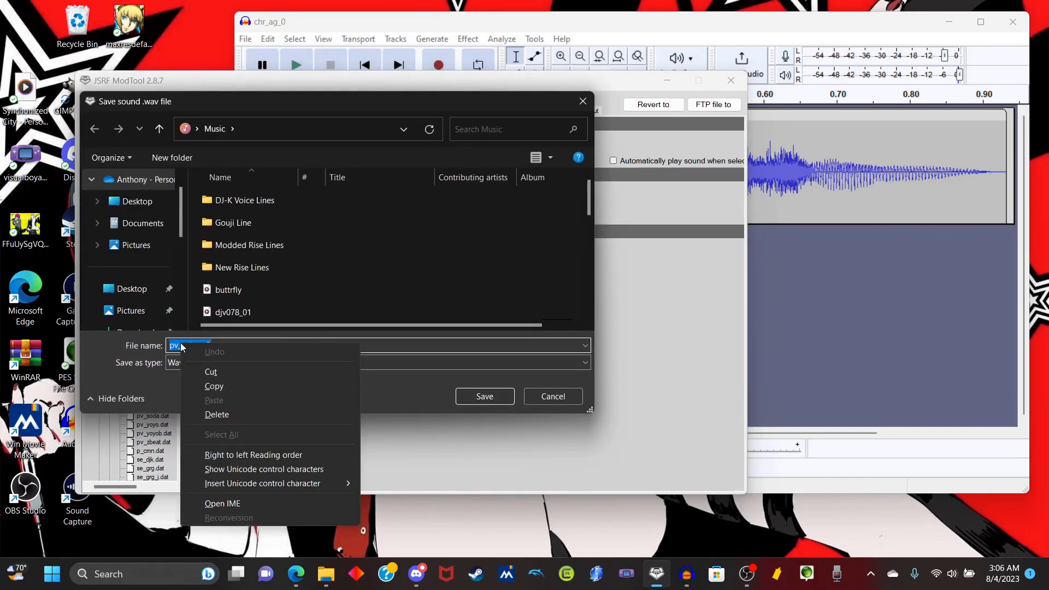
click(213, 387)
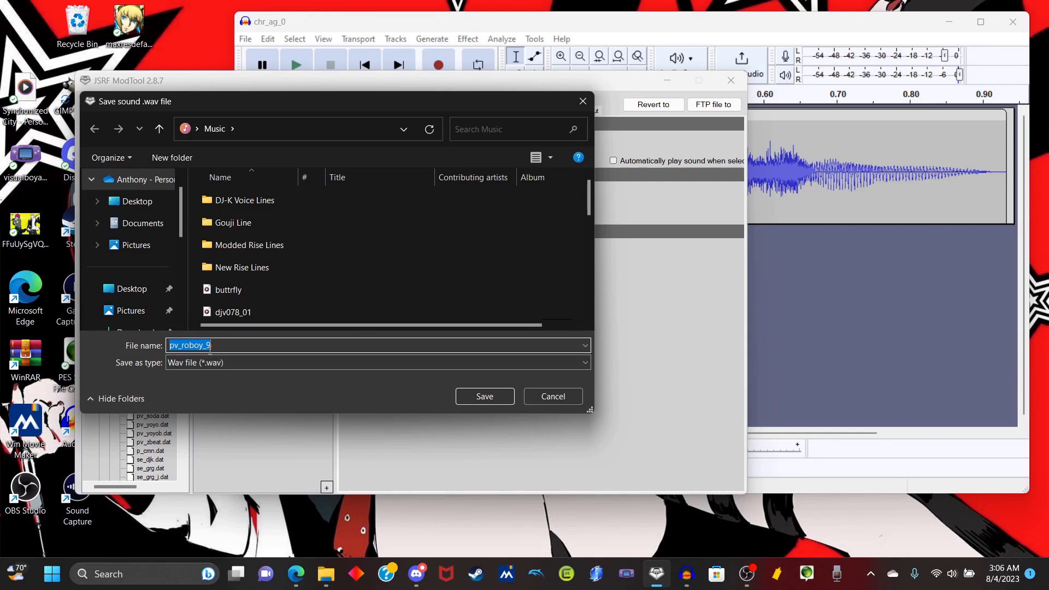
click(537, 400)
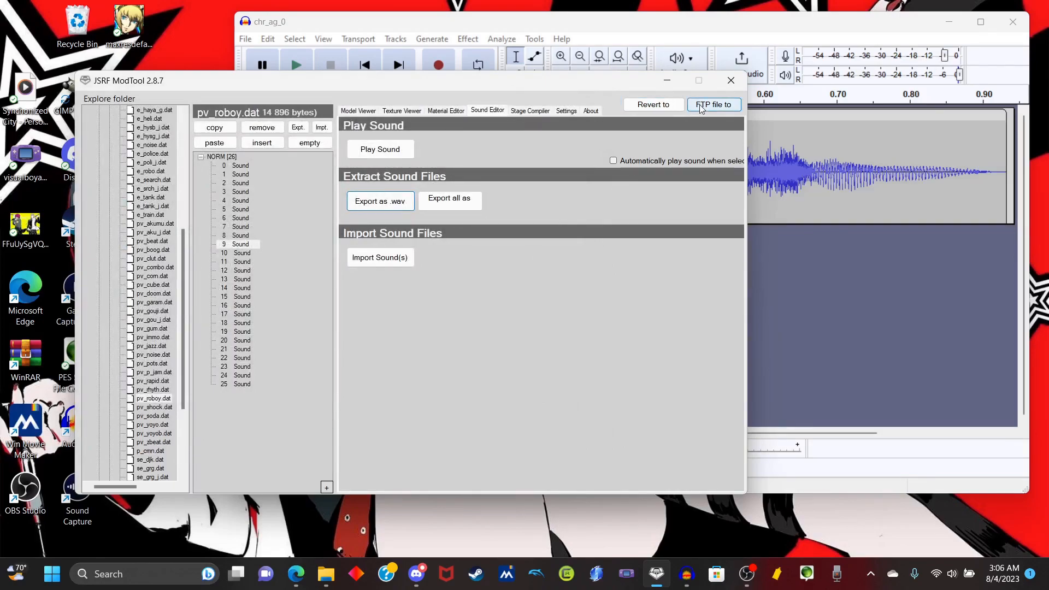
Step: In Audacity, export the track as a signed 16-bit PCM WAV named pv_roboy_9 in the Music folder, with empty metadata tags
click(667, 80)
click(246, 39)
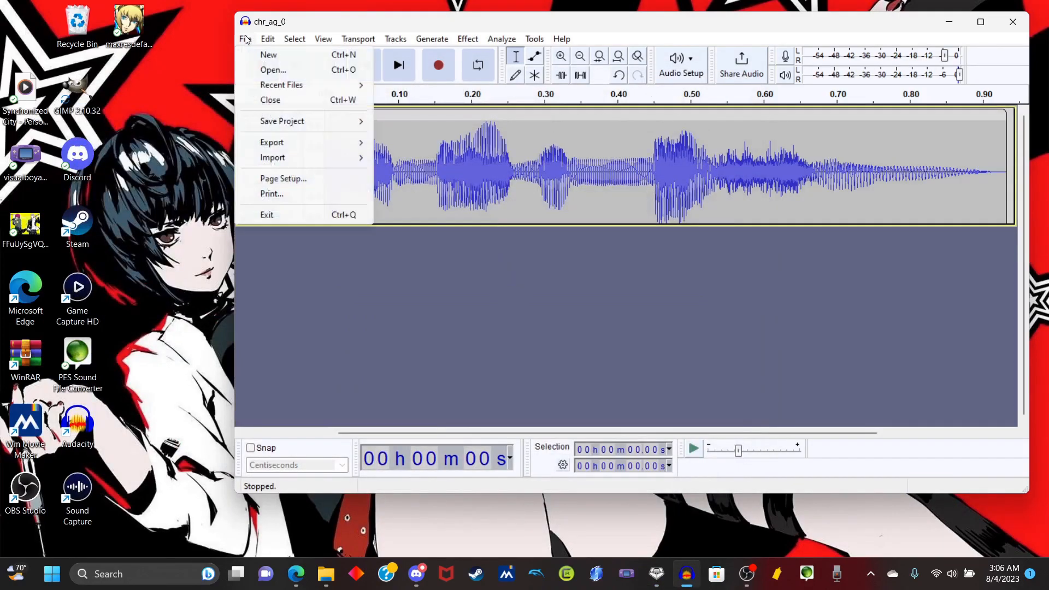
mouse_move(317, 143)
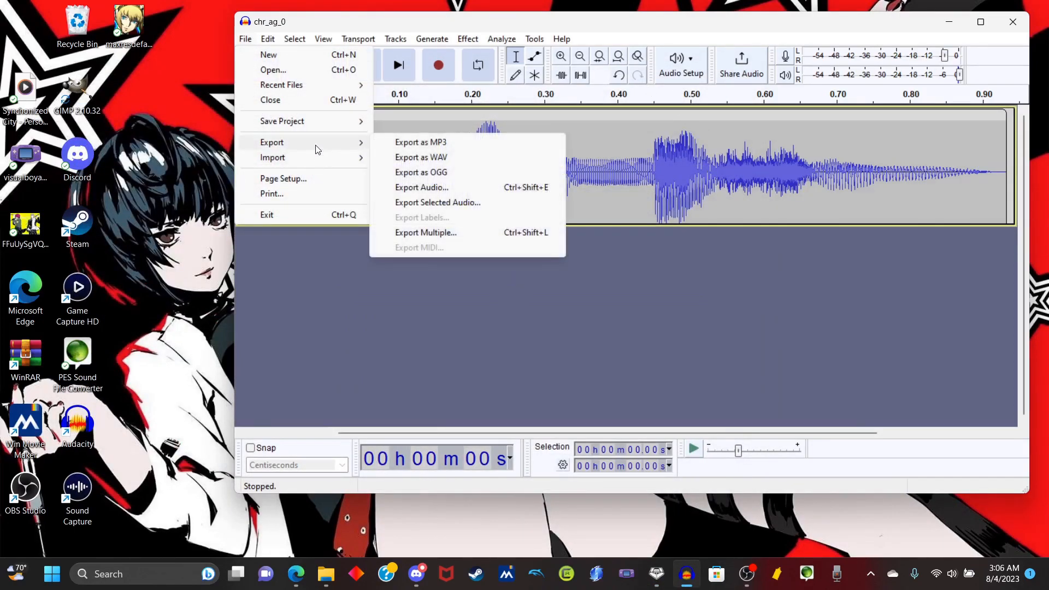
click(401, 159)
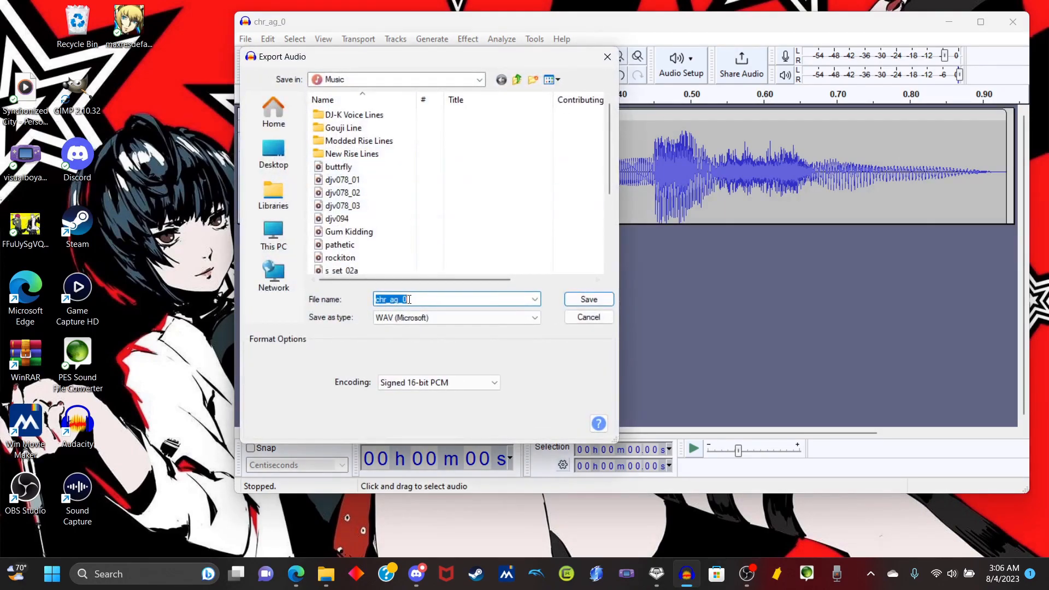
right_click(396, 300)
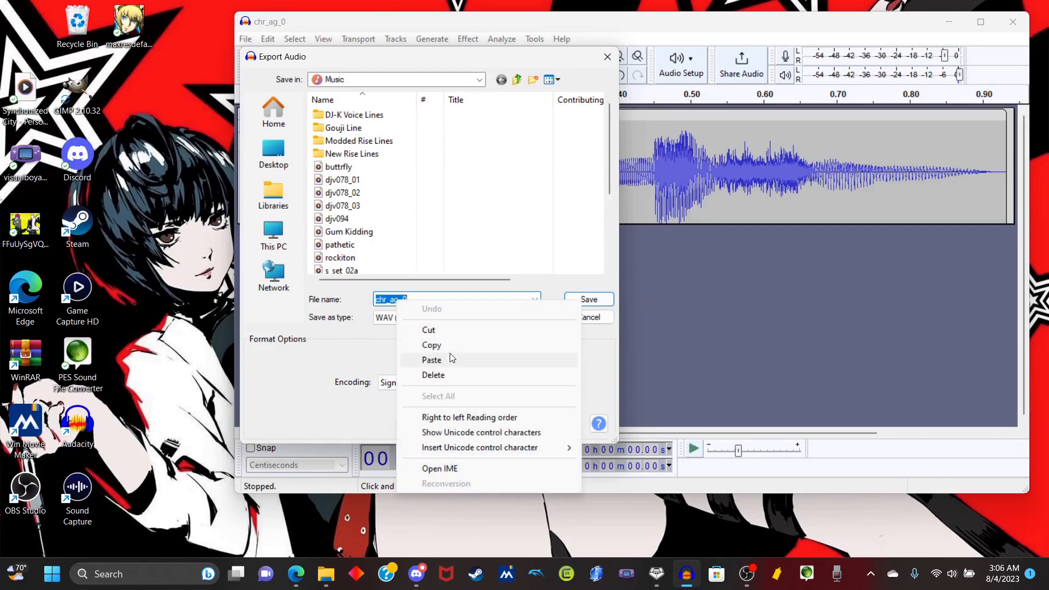
click(431, 360)
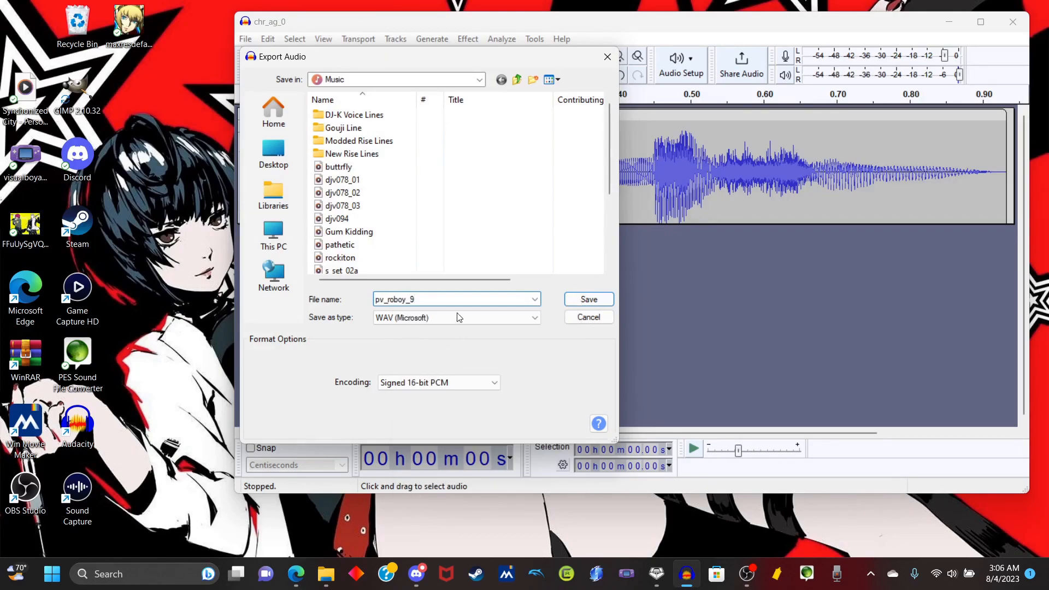
click(595, 306)
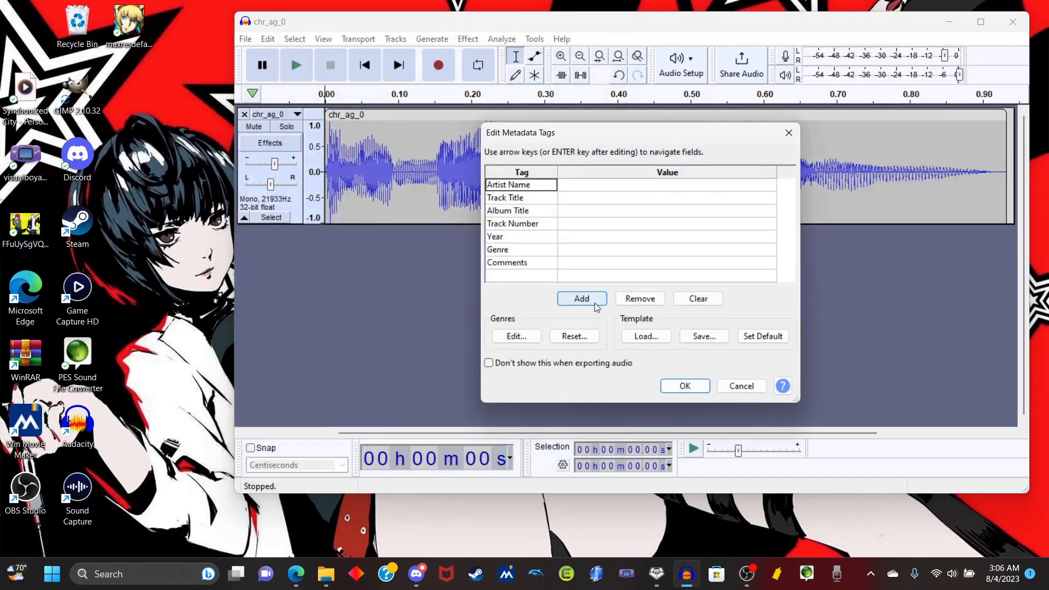
click(685, 387)
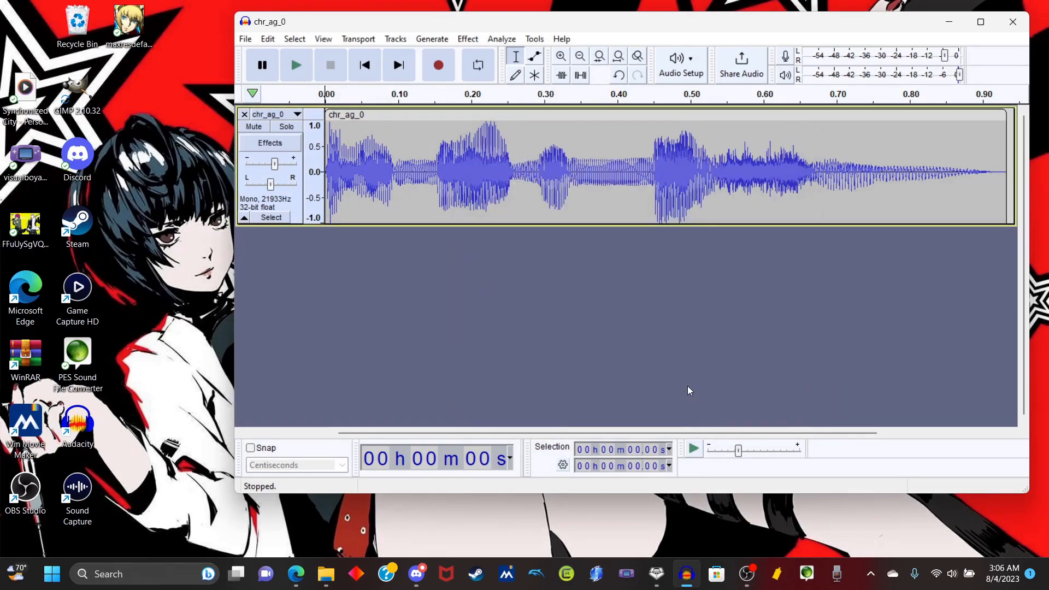
Step: Back in JSRF ModTool, import pv_roboy_9 from the Music folder as the replacement for sound 9
click(656, 574)
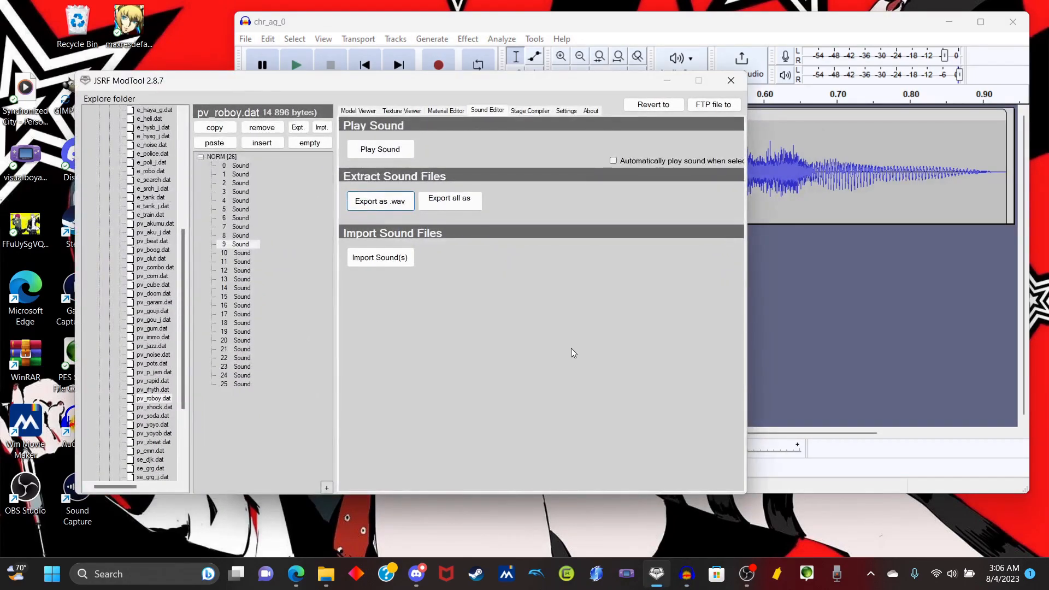
click(388, 262)
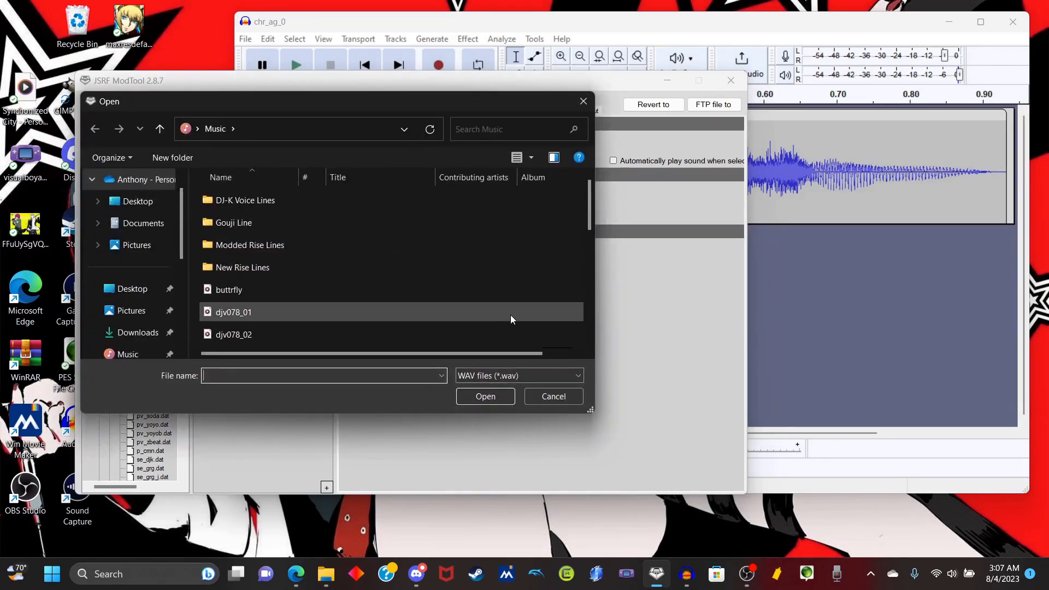
drag(588, 216, 602, 281)
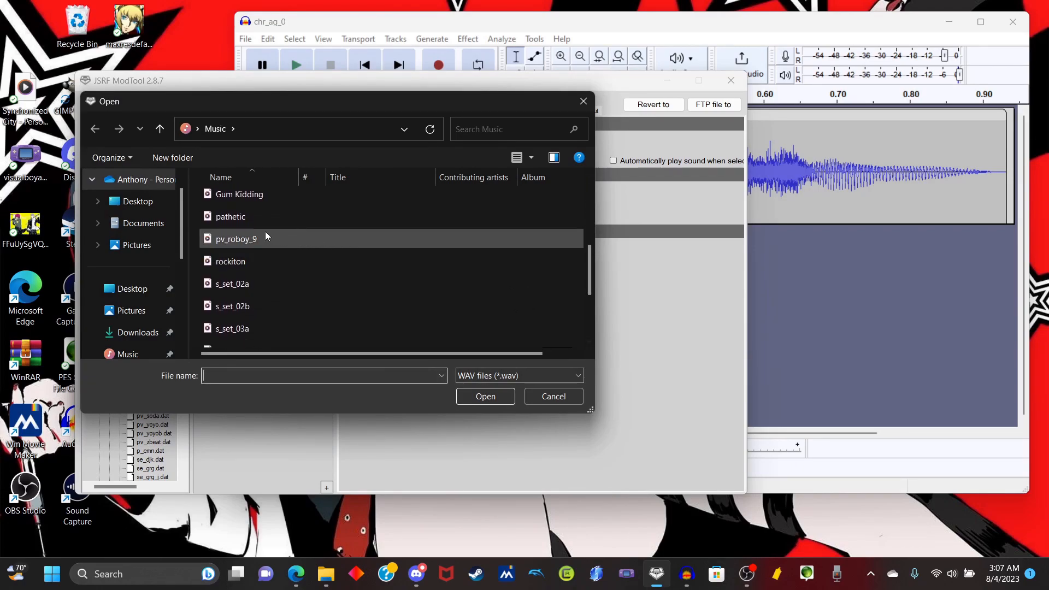
click(232, 240)
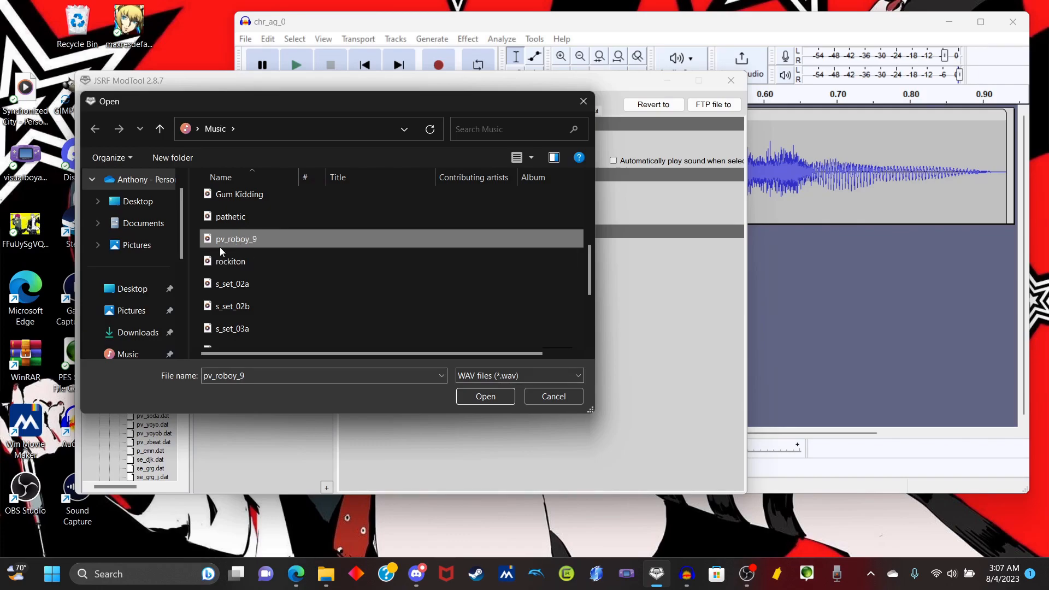
click(486, 397)
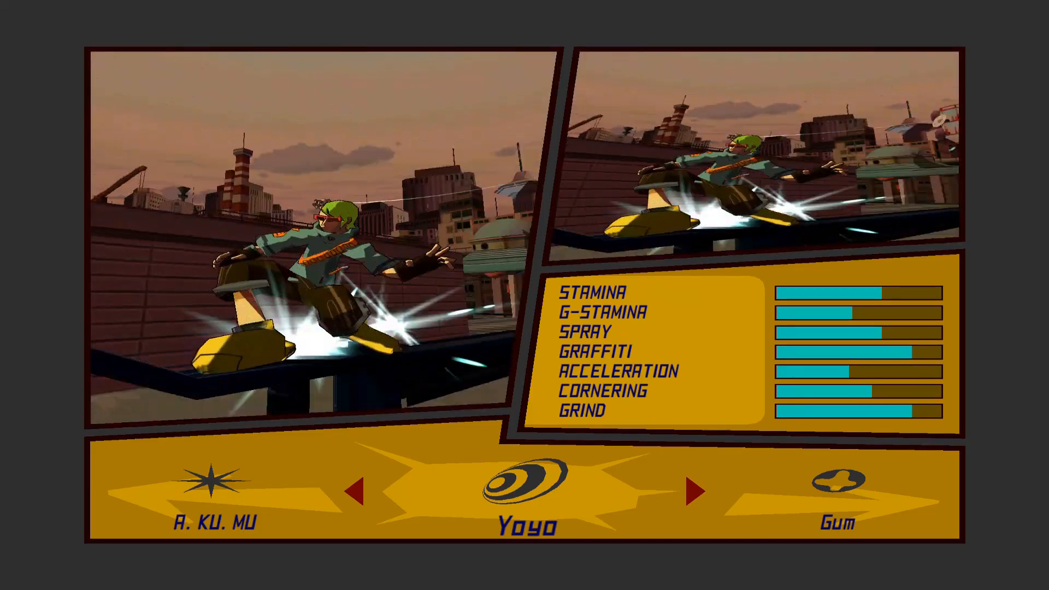
Step: In the running game, choose Roboy on the character selection screen
key(Left)
key(Left)
key(Left)
key(Left)
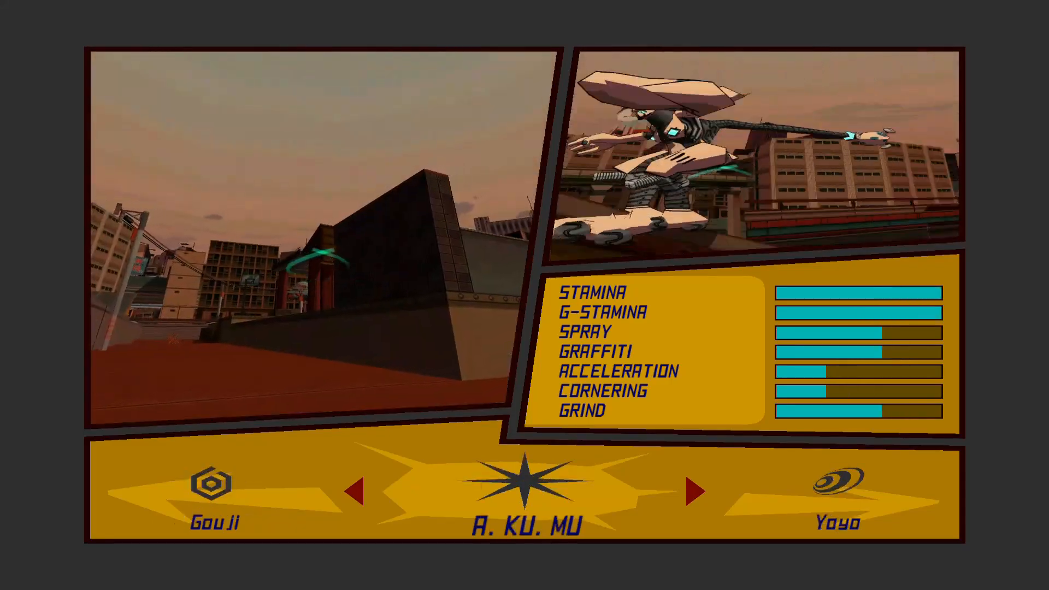
key(Left)
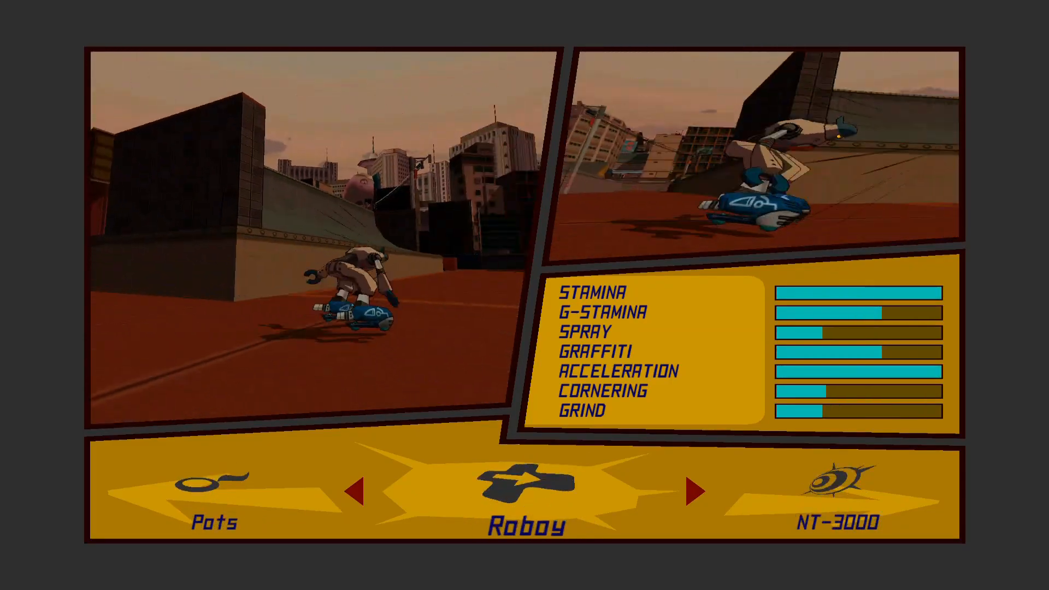
key(Return)
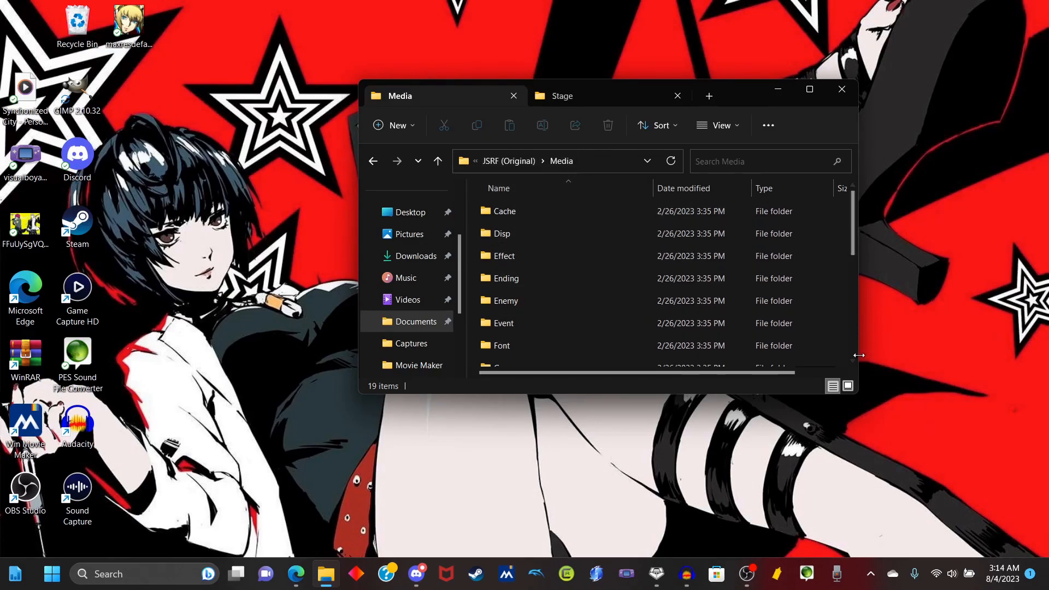
Step: In File Explorer, open the Stage folder inside the Media folder of JSRF (Original)
scroll(852, 361, down, 3)
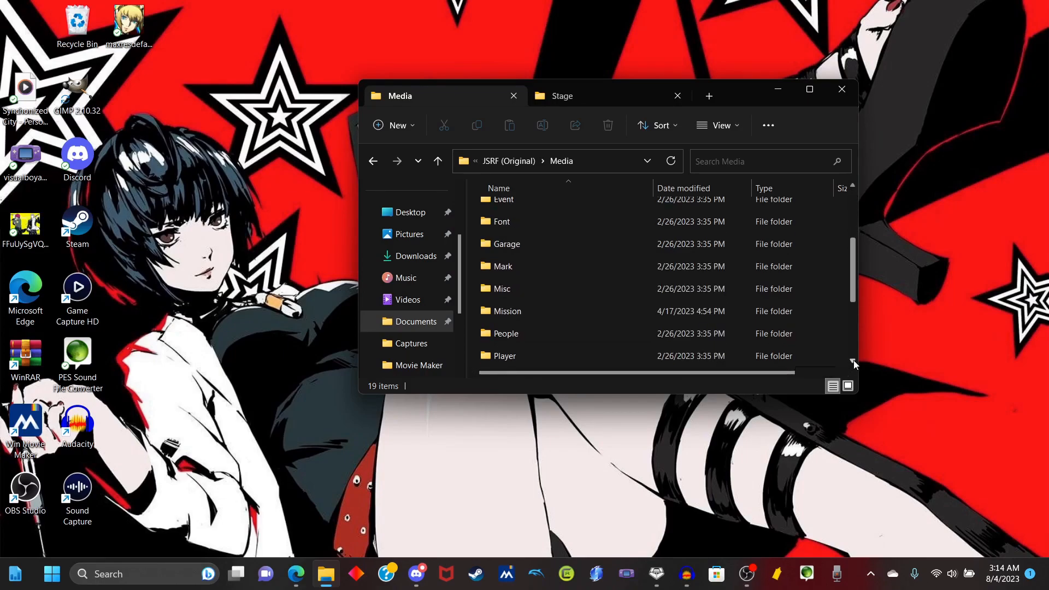
click(854, 360)
click(522, 356)
double_click(522, 355)
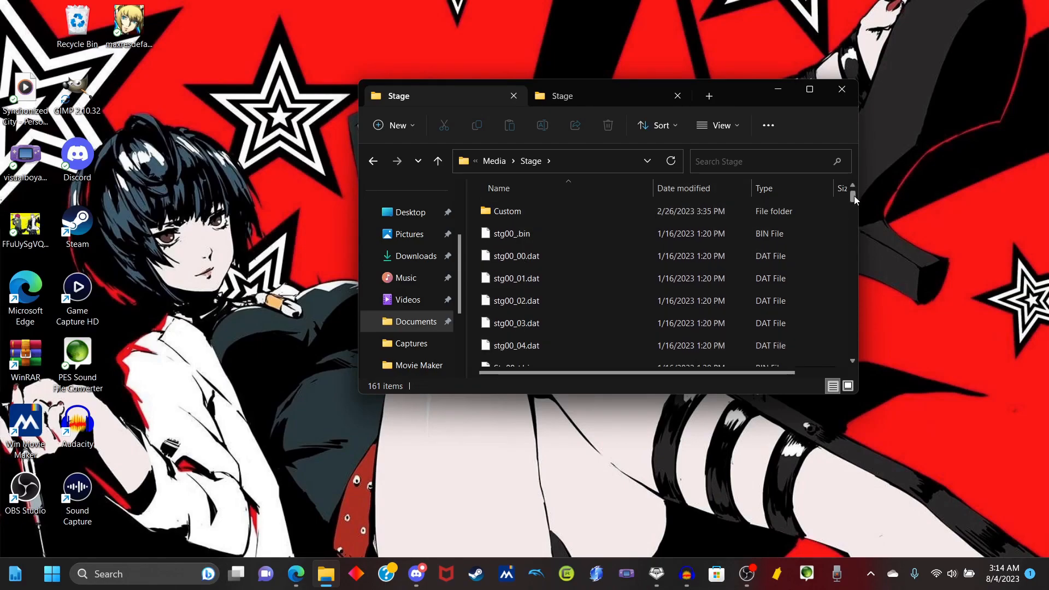
Step: Copy the file name Stg11_t from Stg11_t.bin in the Stage folder without changing it
drag(855, 196, 857, 200)
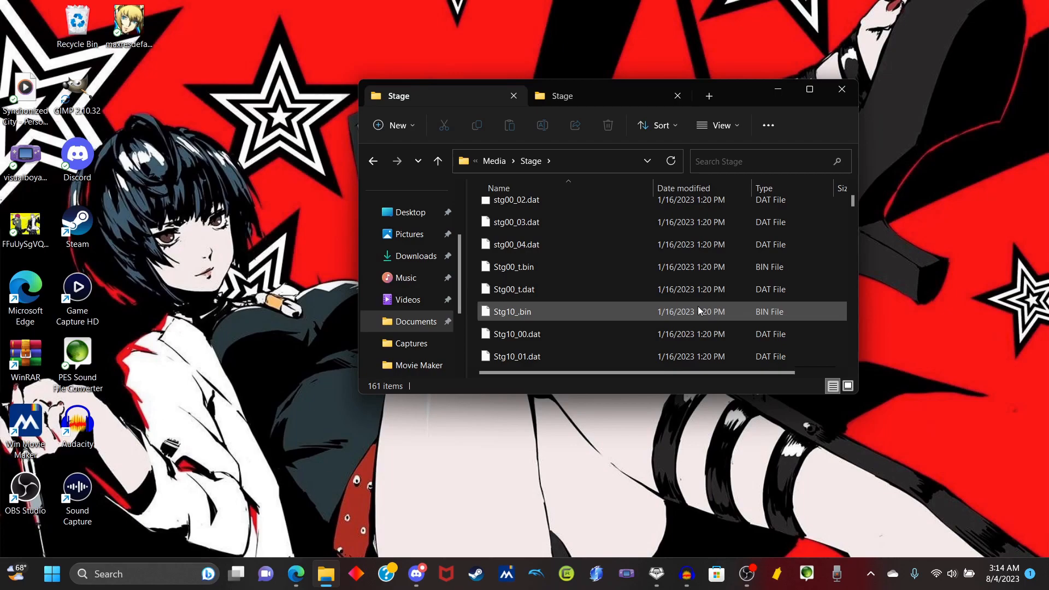
click(853, 361)
click(853, 361)
click(854, 360)
click(854, 361)
click(854, 361)
click(853, 361)
click(854, 360)
click(853, 361)
click(854, 361)
click(853, 360)
click(853, 361)
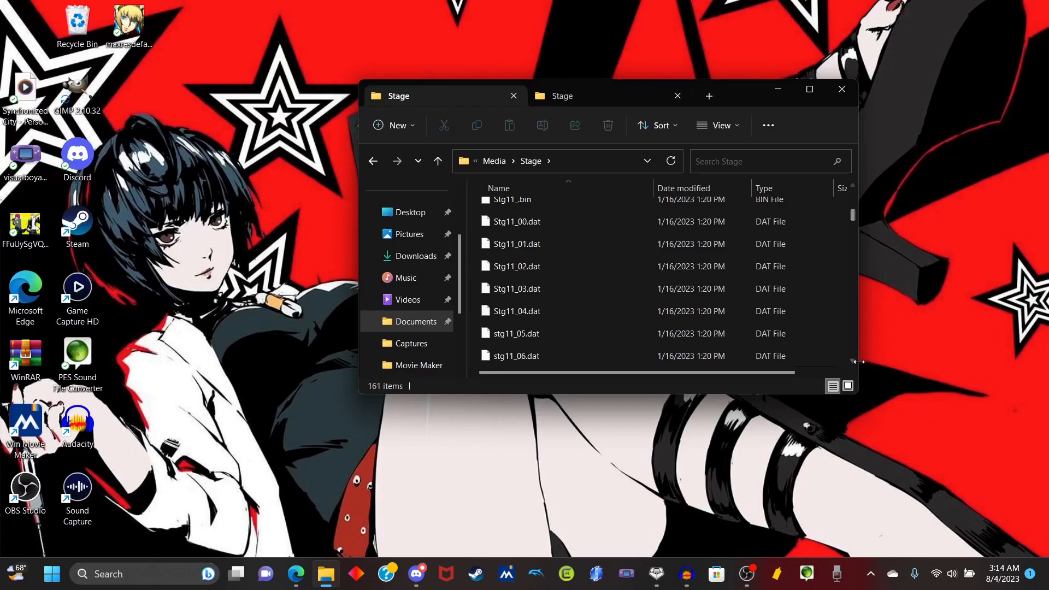
click(854, 360)
click(854, 361)
click(854, 360)
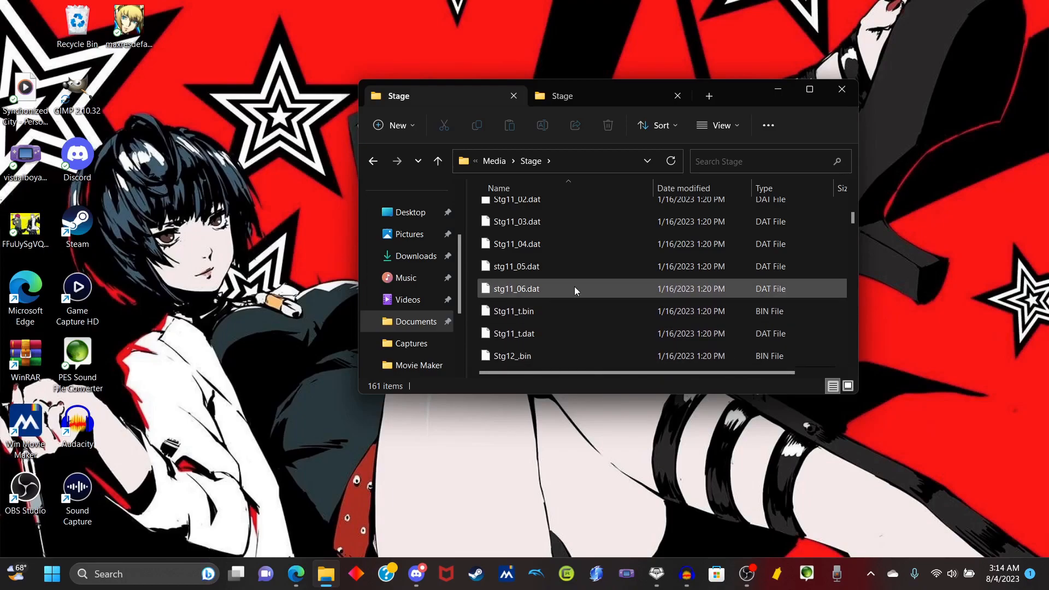
right_click(513, 312)
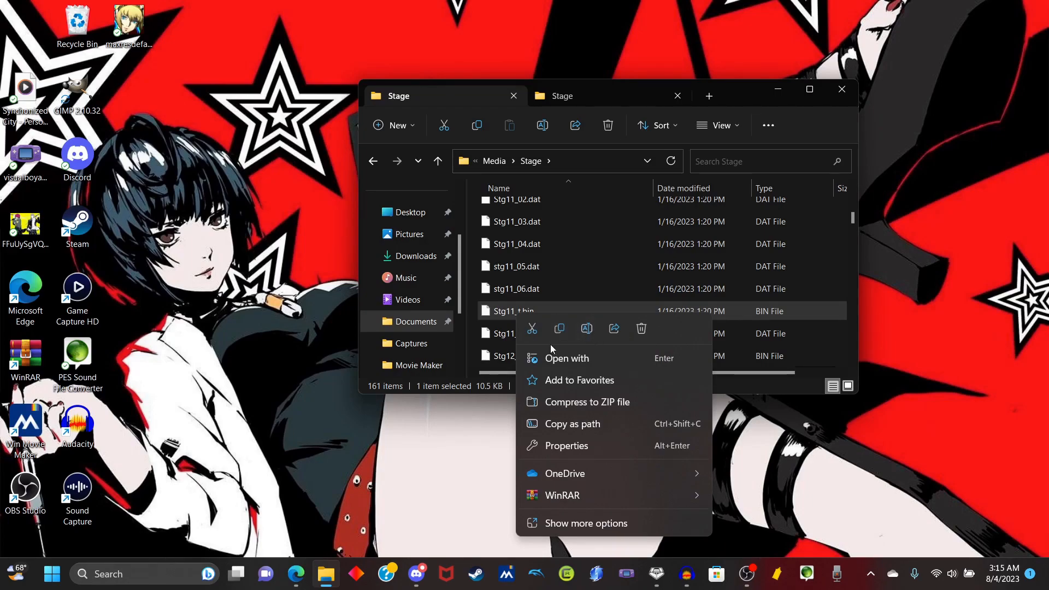
click(587, 328)
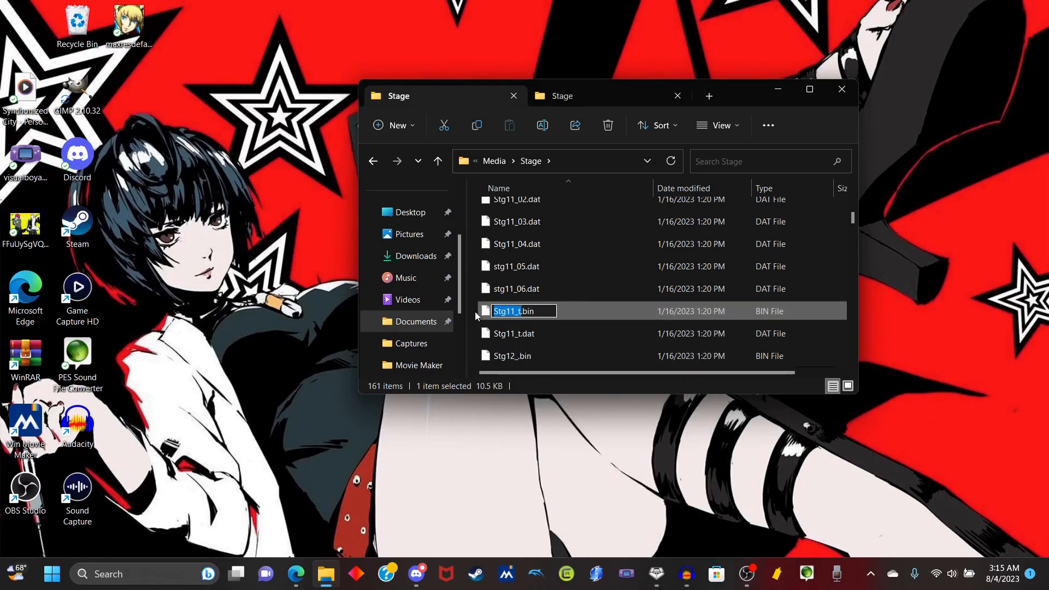
right_click(512, 312)
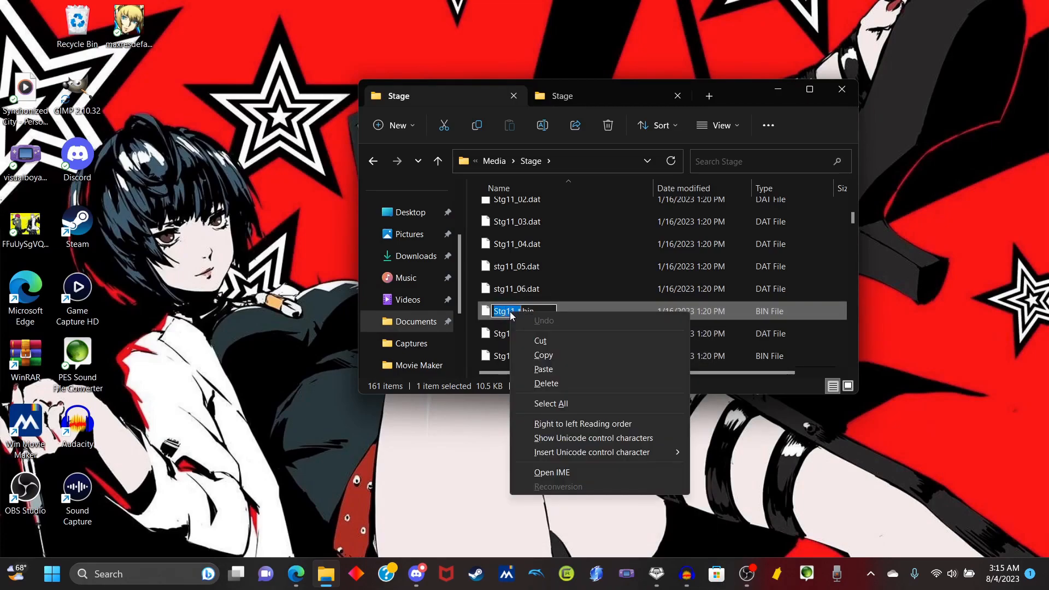
click(552, 354)
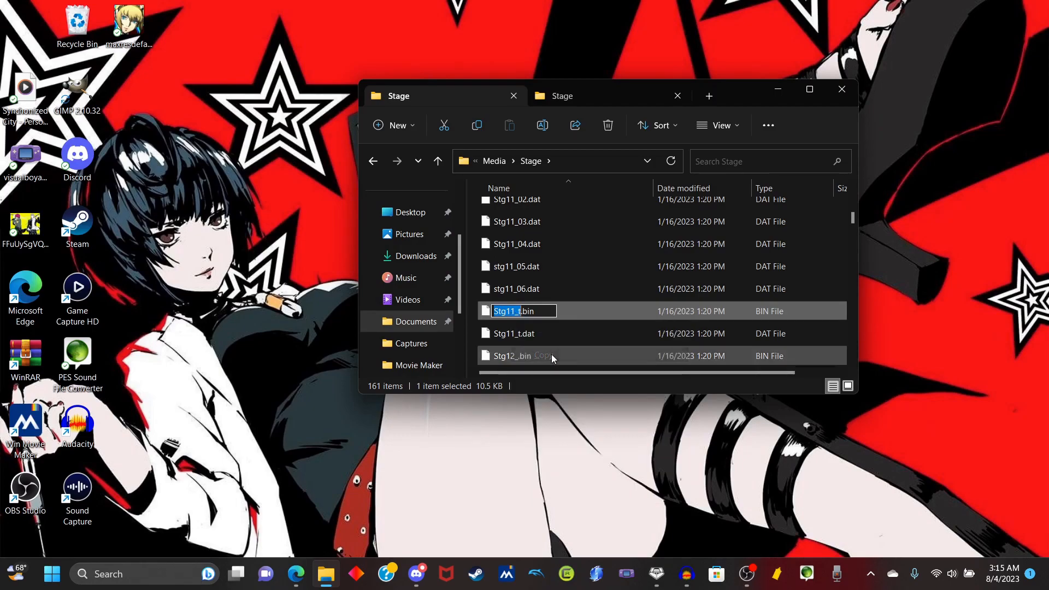
click(474, 290)
Step: Copy Stg20_t.bin and Stg20_t.dat from the Stage folder and paste both files onto the desktop
drag(852, 221, 857, 254)
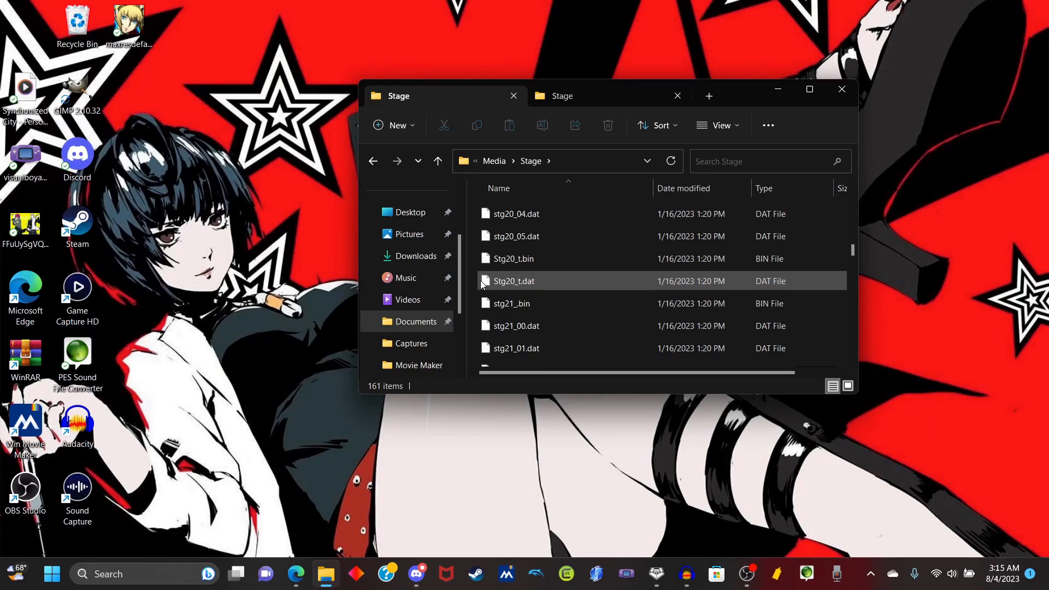
drag(477, 283, 523, 262)
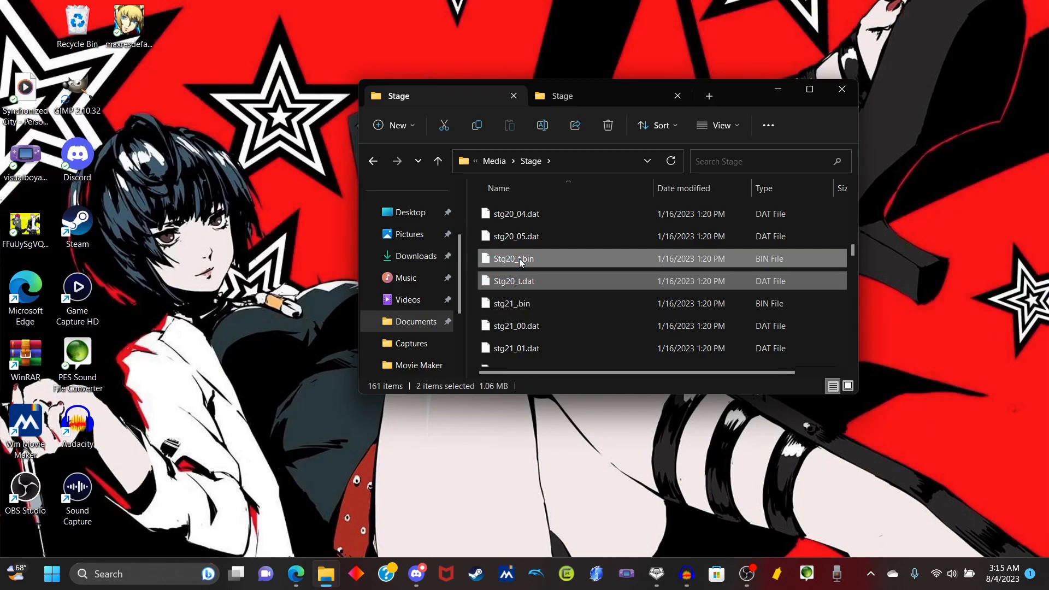
right_click(523, 261)
click(560, 277)
right_click(252, 61)
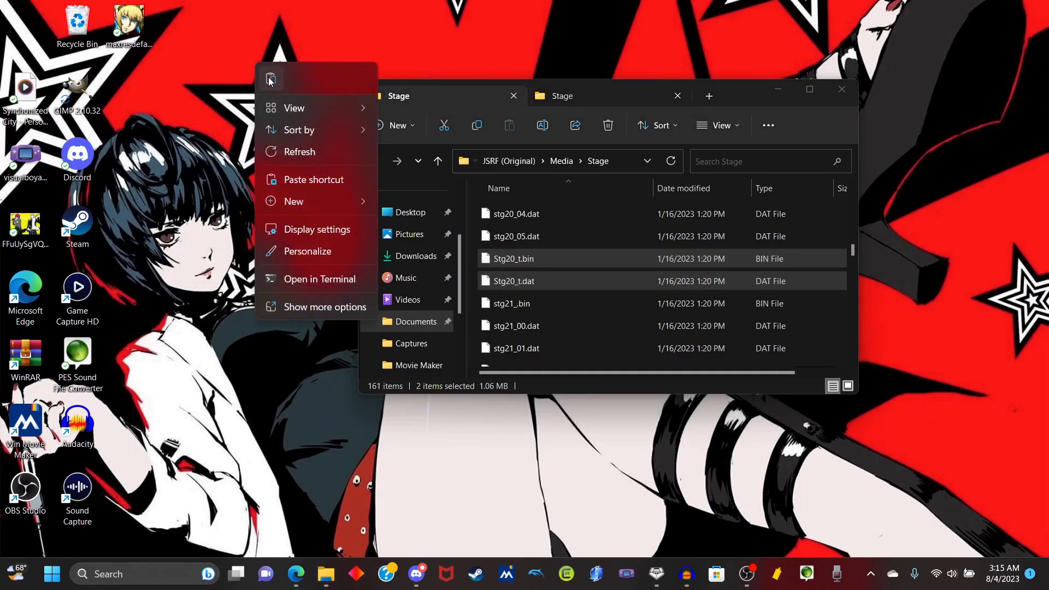
click(271, 80)
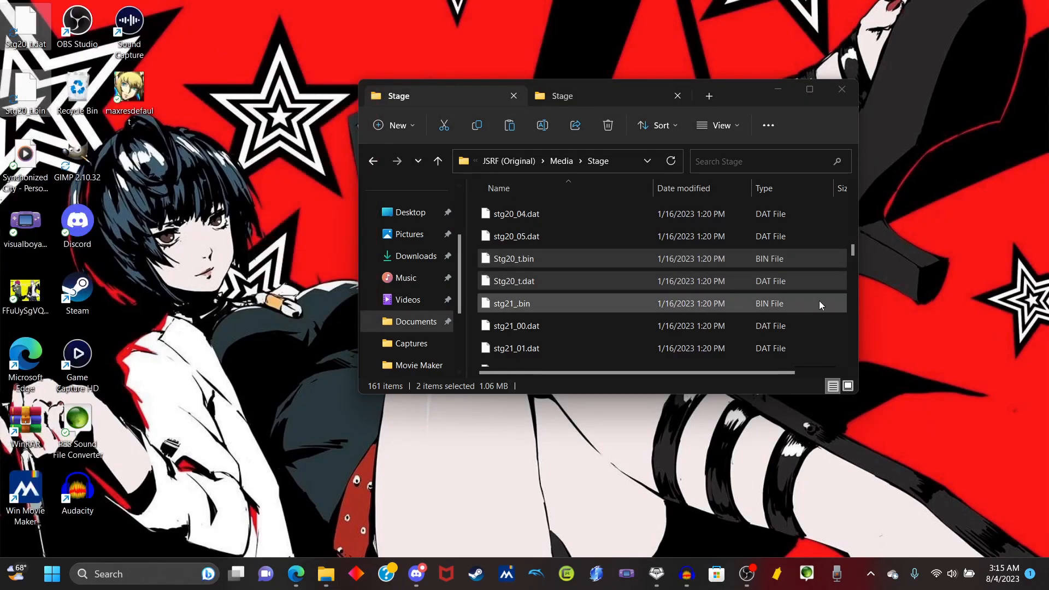
Step: Return to Stg11_t.bin in the Stage folder and copy its file name, Stg11_t
drag(852, 251, 845, 224)
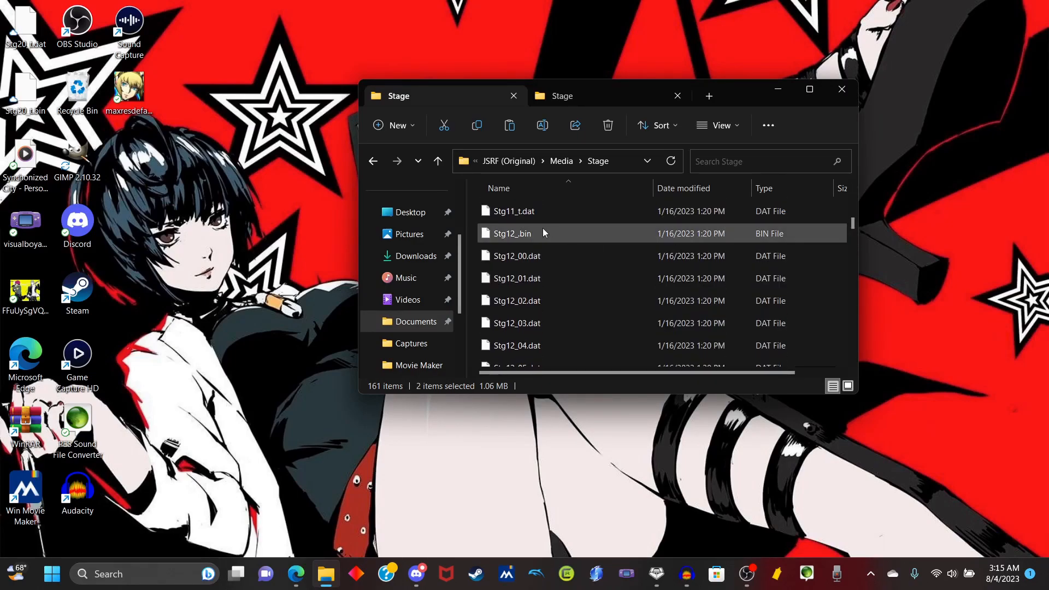
click(853, 187)
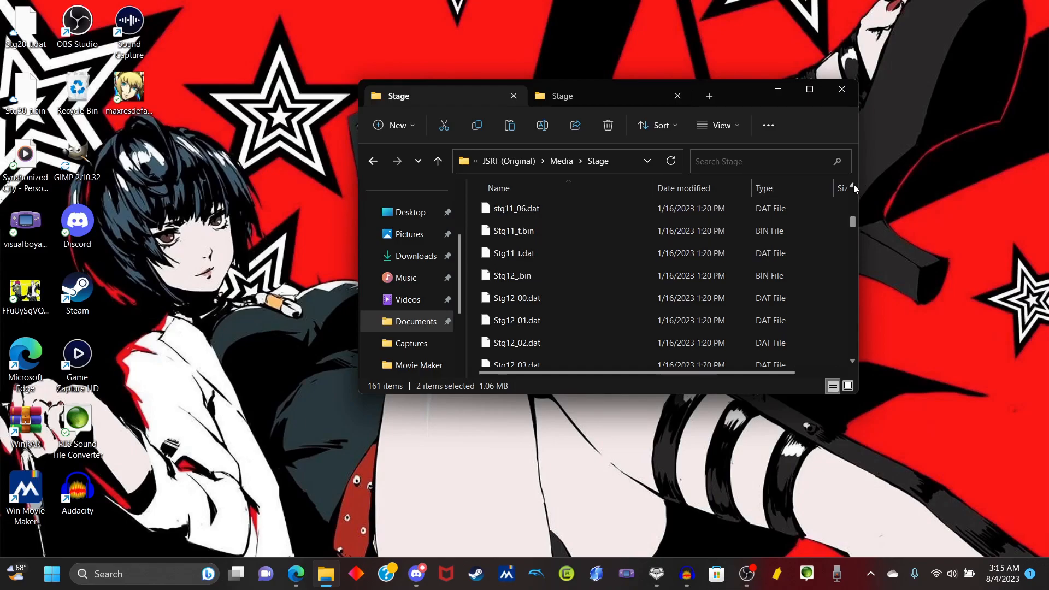
right_click(507, 238)
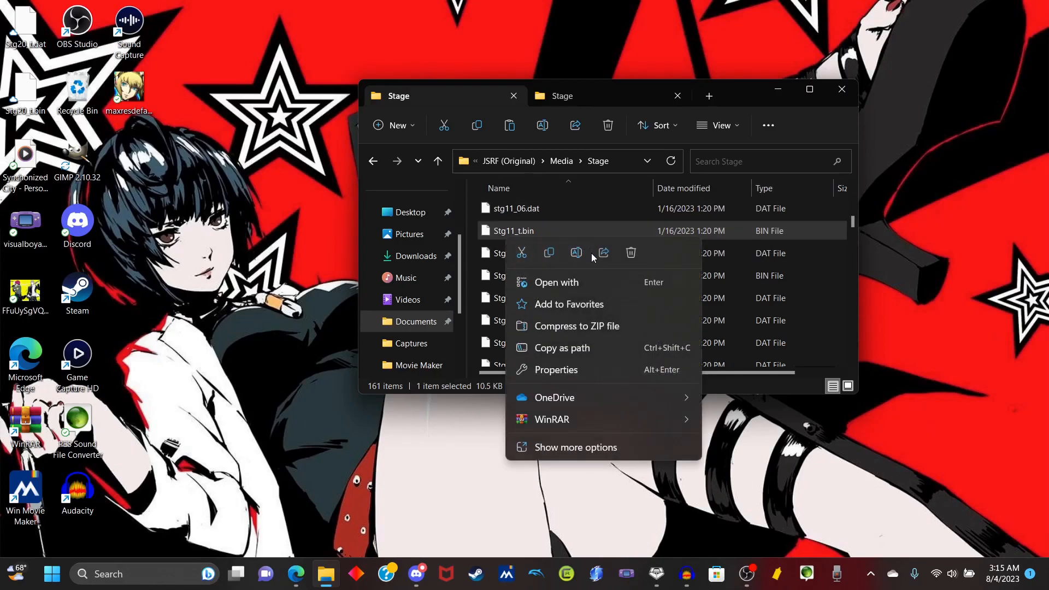
click(581, 256)
click(516, 230)
click(480, 237)
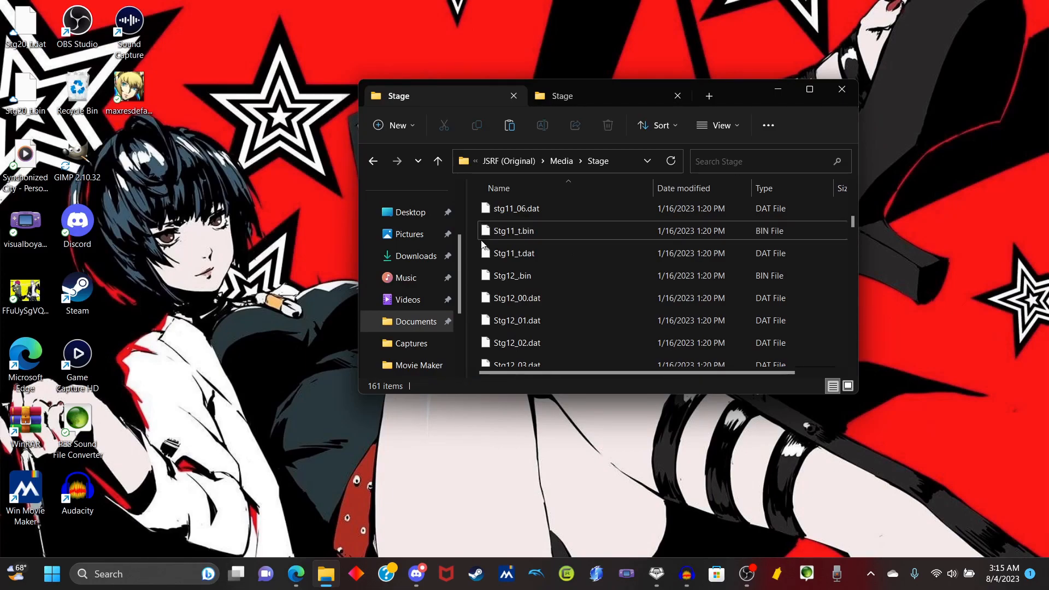
click(510, 237)
right_click(509, 237)
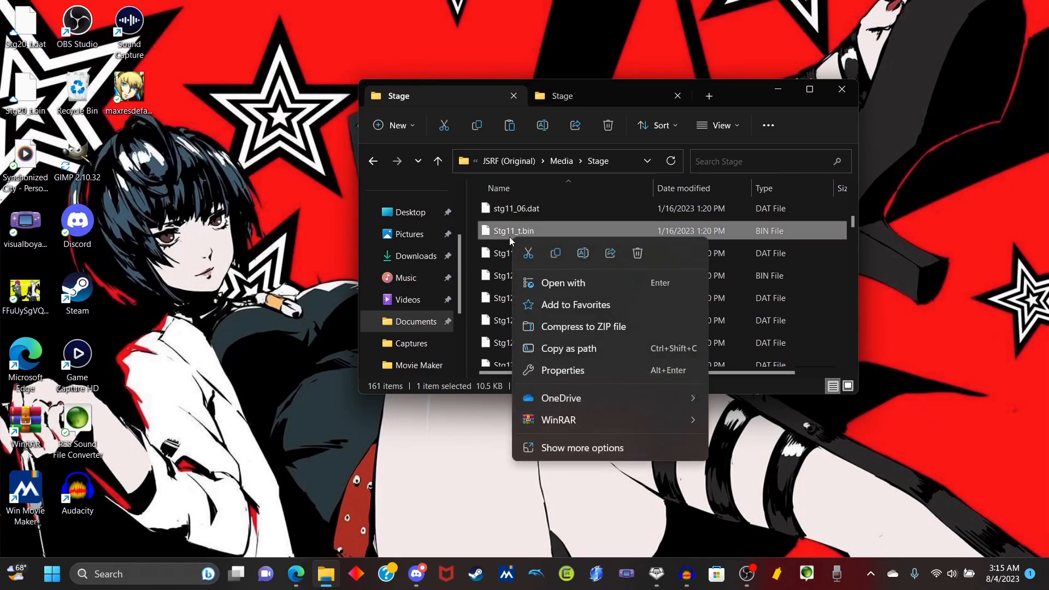
click(583, 253)
right_click(516, 230)
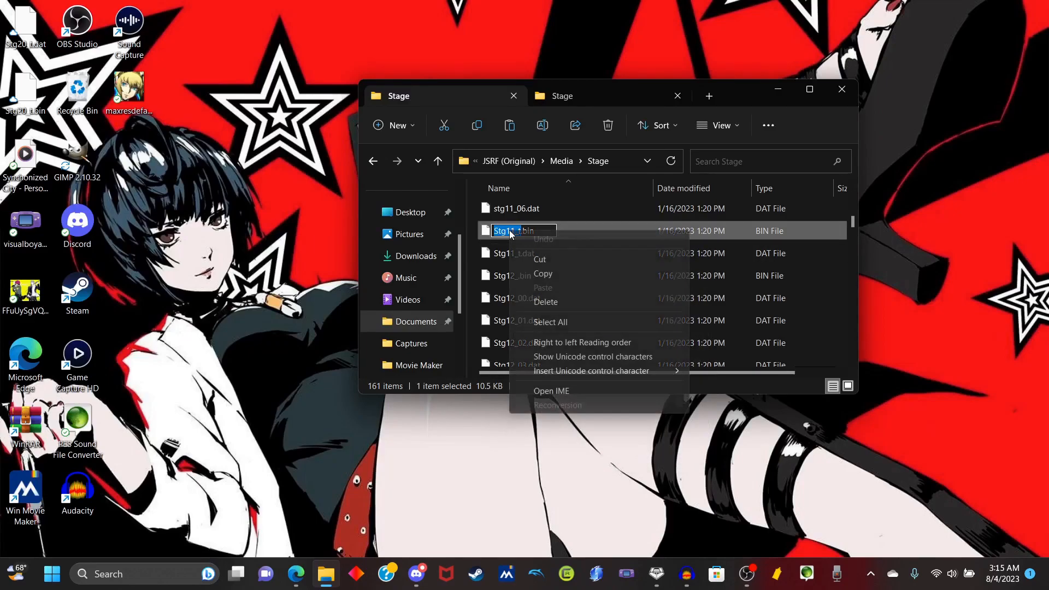
click(553, 276)
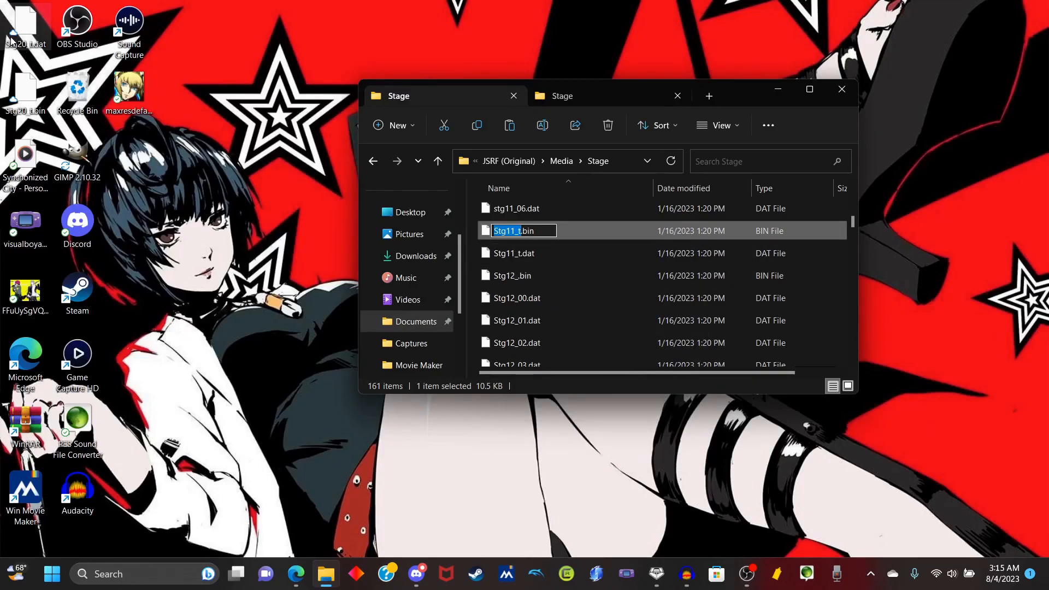
Step: Try to rename the desktop copy of Stg20_t.bin by pasting the copied name over it
click(2, 33)
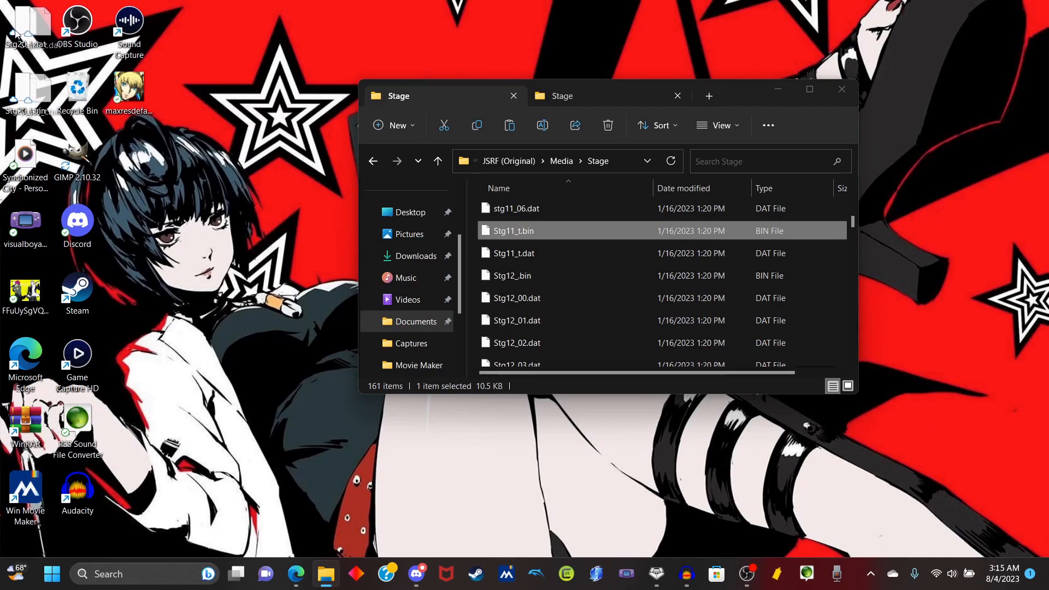
right_click(30, 91)
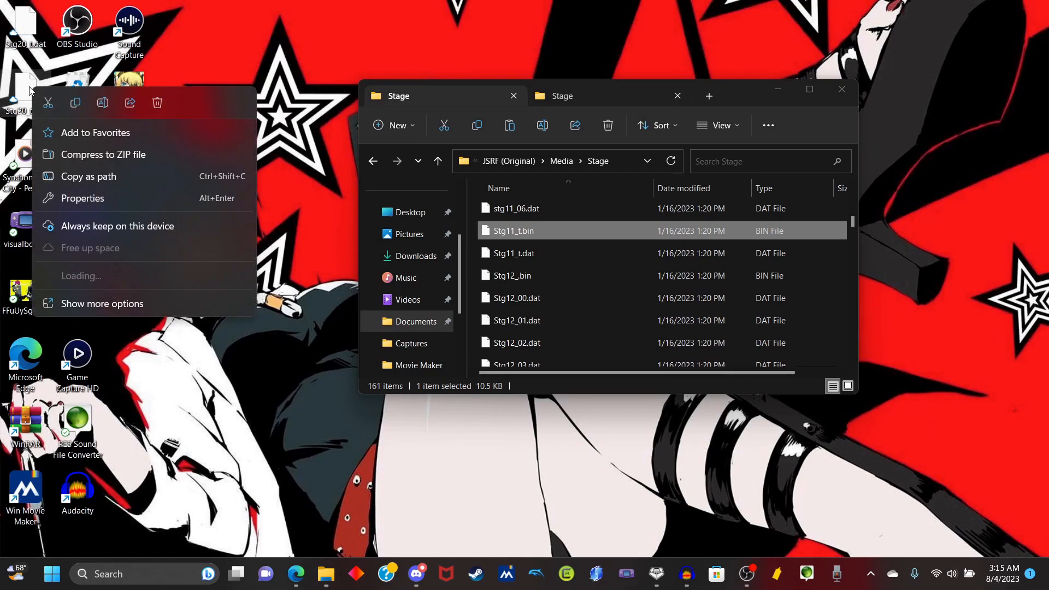
click(100, 102)
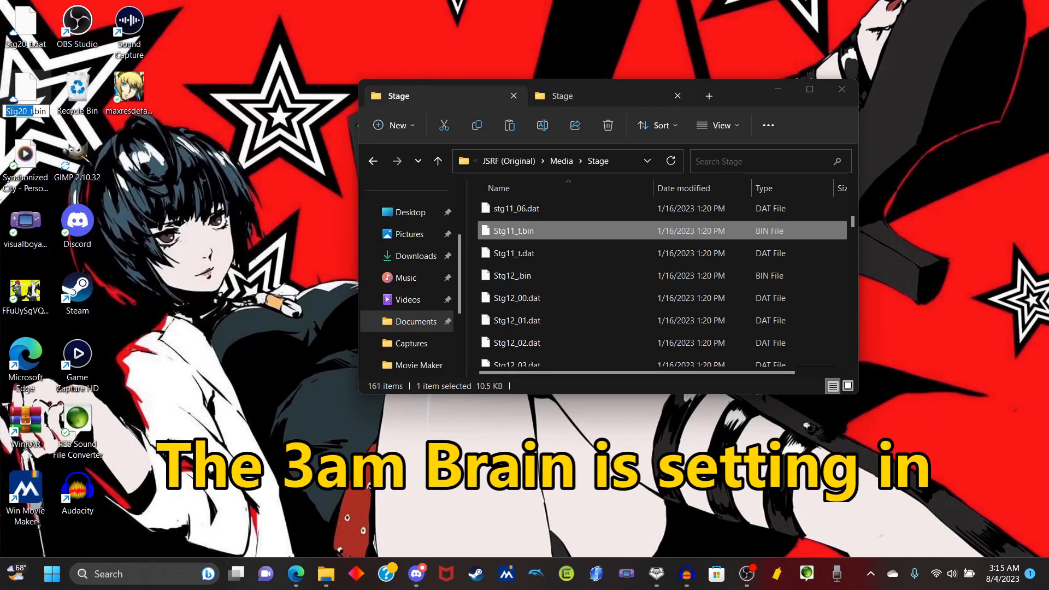
right_click(11, 111)
click(65, 154)
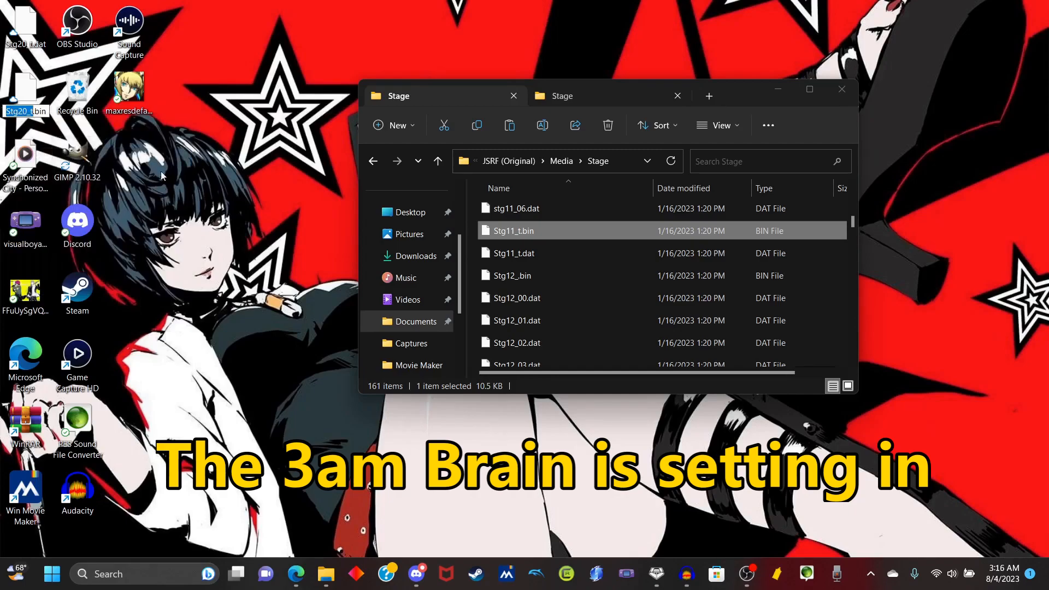
click(227, 198)
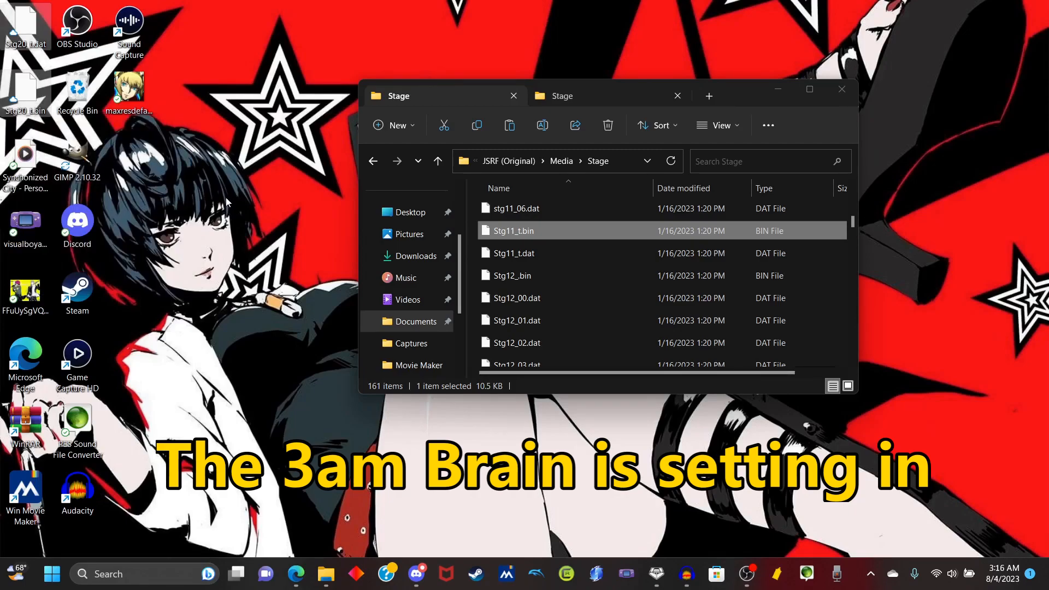
right_click(23, 109)
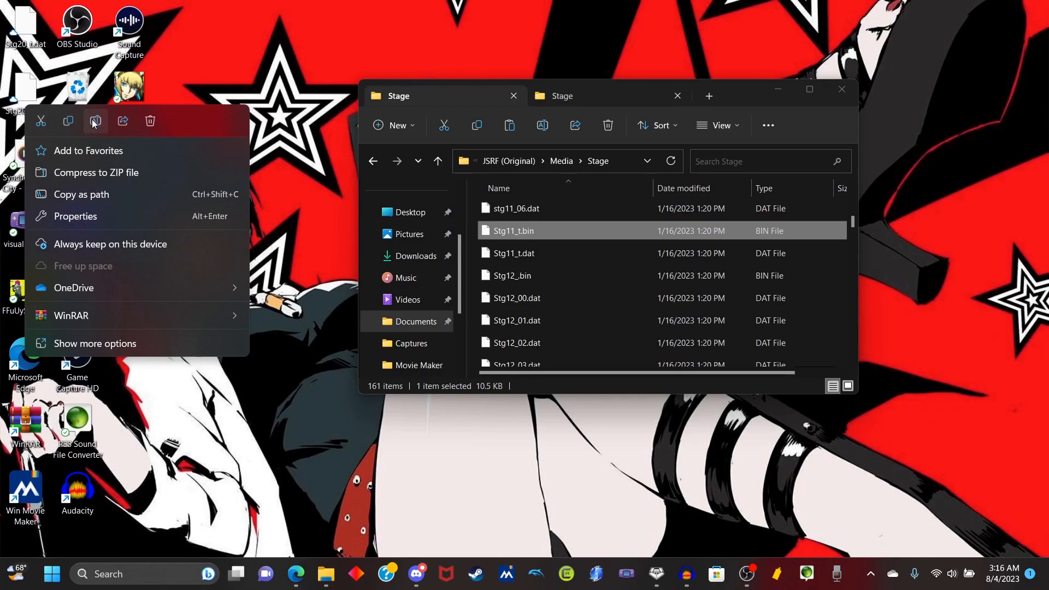
click(93, 123)
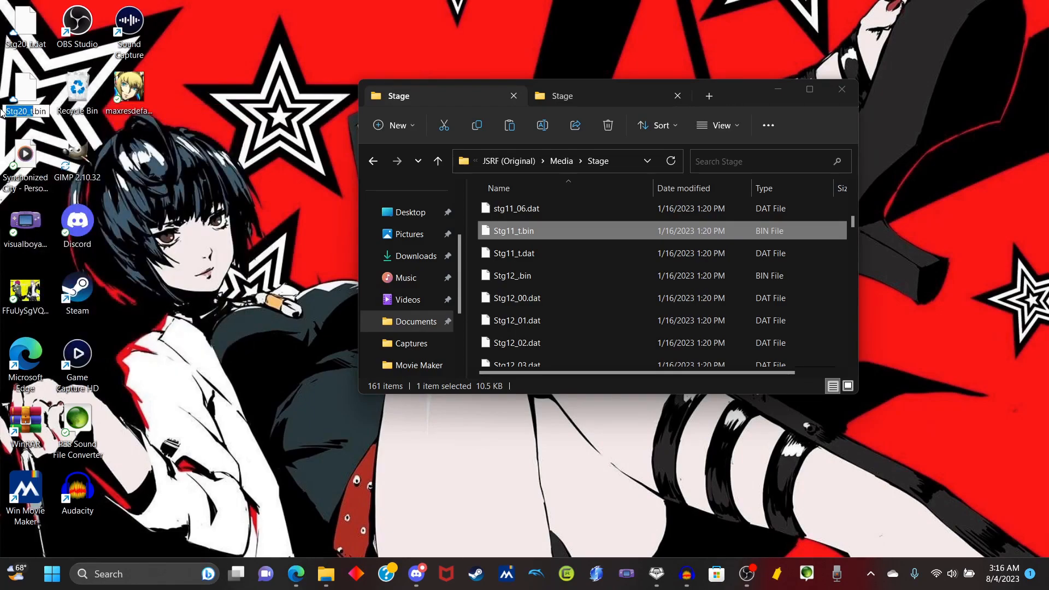
click(12, 129)
drag(11, 128, 30, 23)
right_click(16, 42)
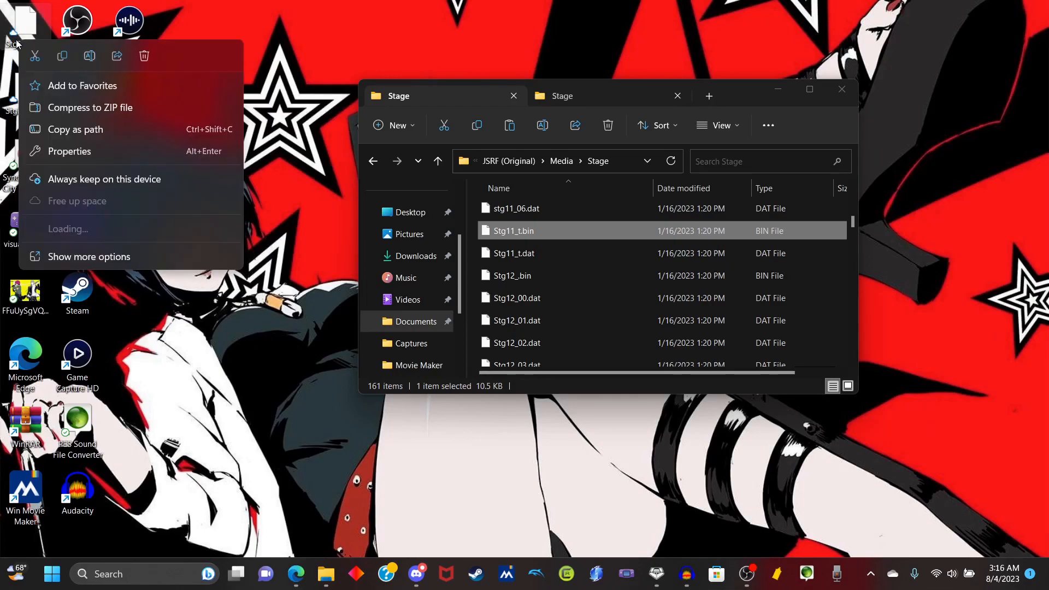
click(91, 56)
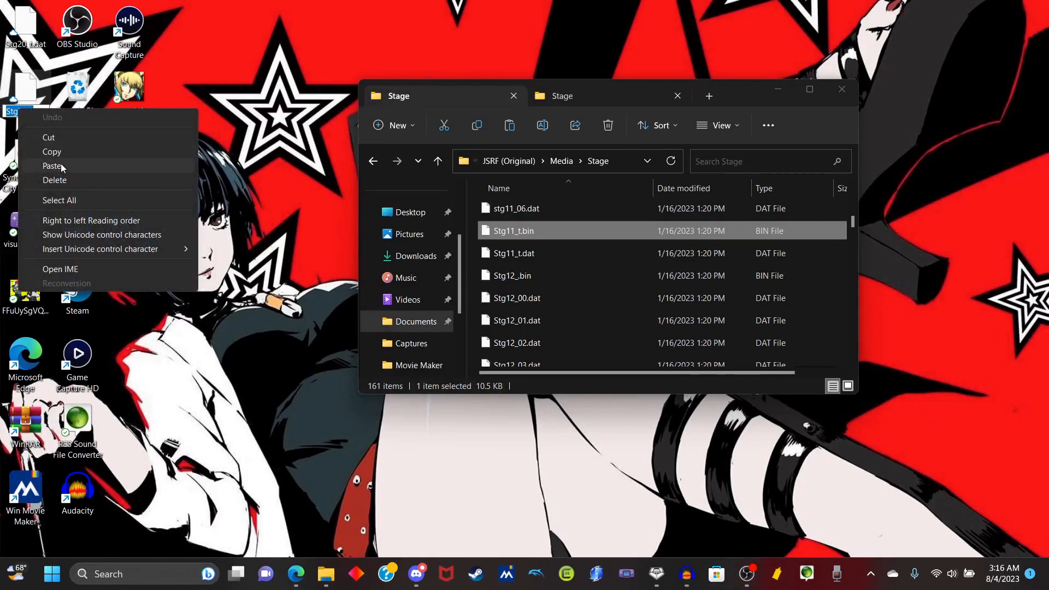
click(53, 165)
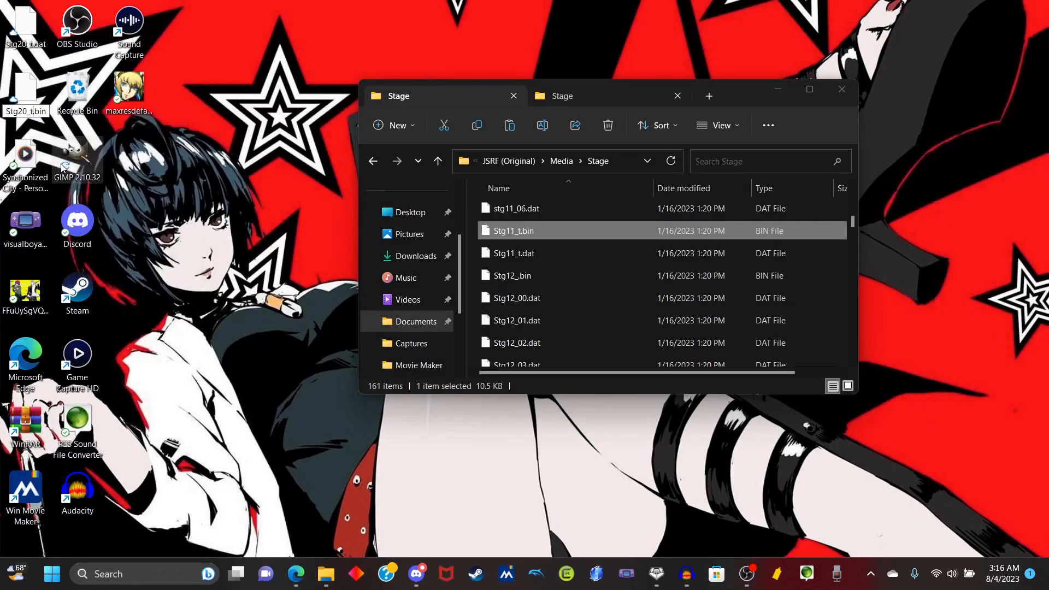
Step: Copy the name of Stg11_t.bin in the Stage folder and rename the desktop copy of Stg20_t.bin as Stg11_t.bin
right_click(510, 232)
click(595, 249)
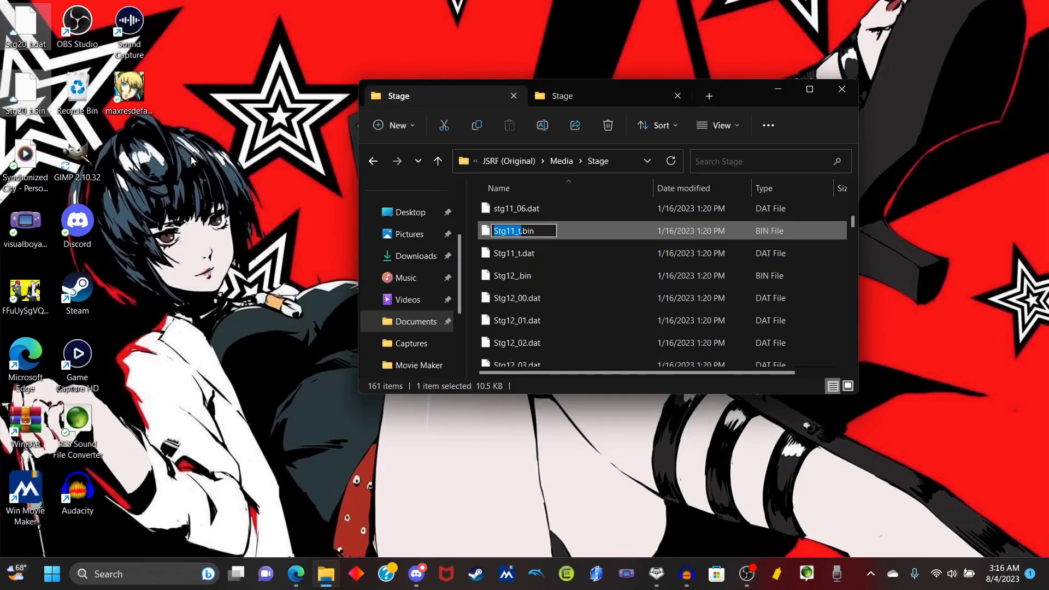
right_click(27, 102)
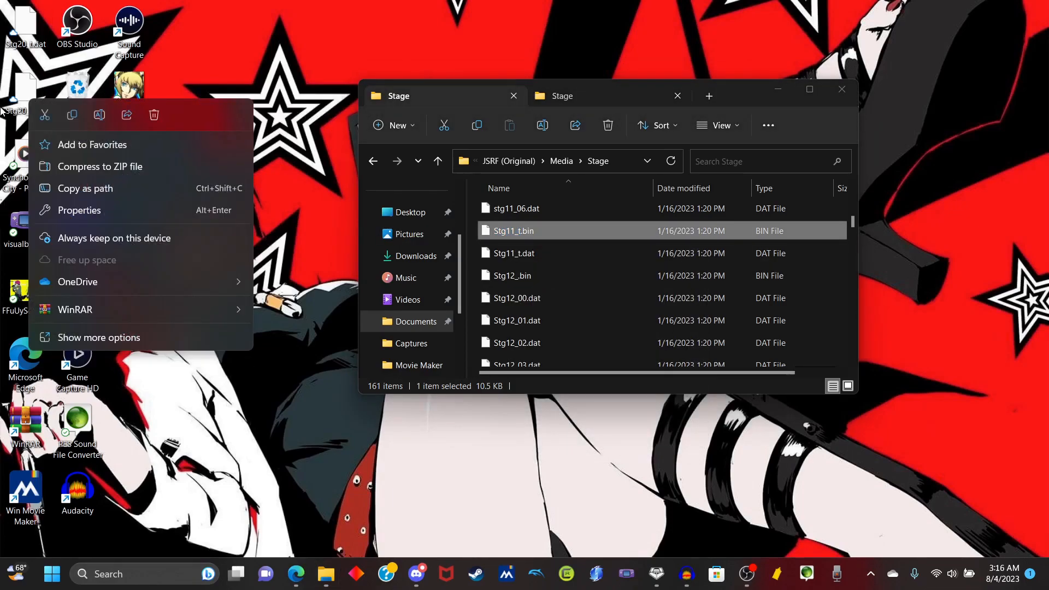
drag(1, 108, 31, 68)
right_click(36, 32)
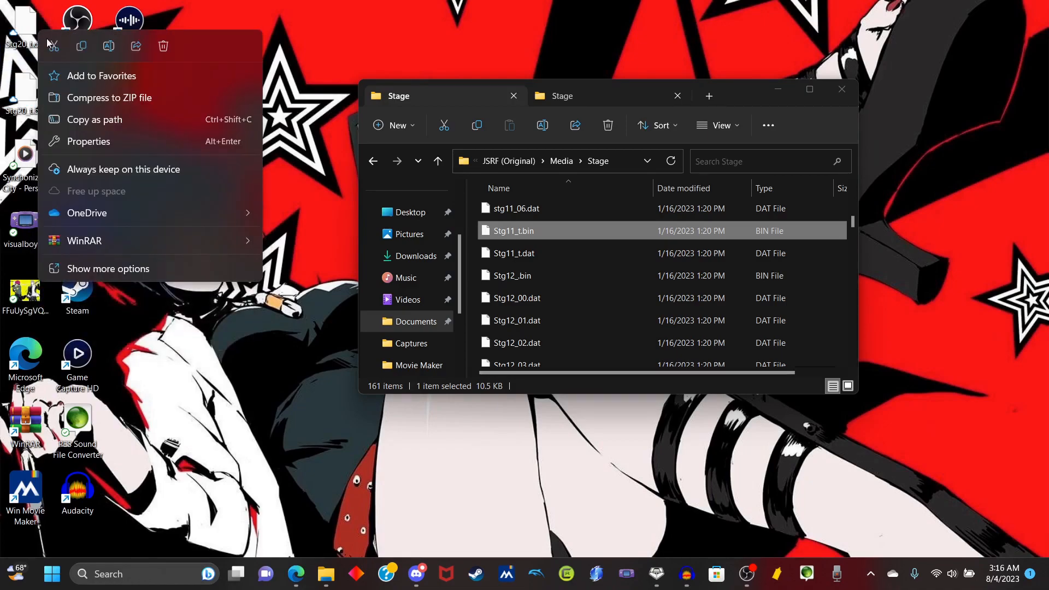
click(109, 48)
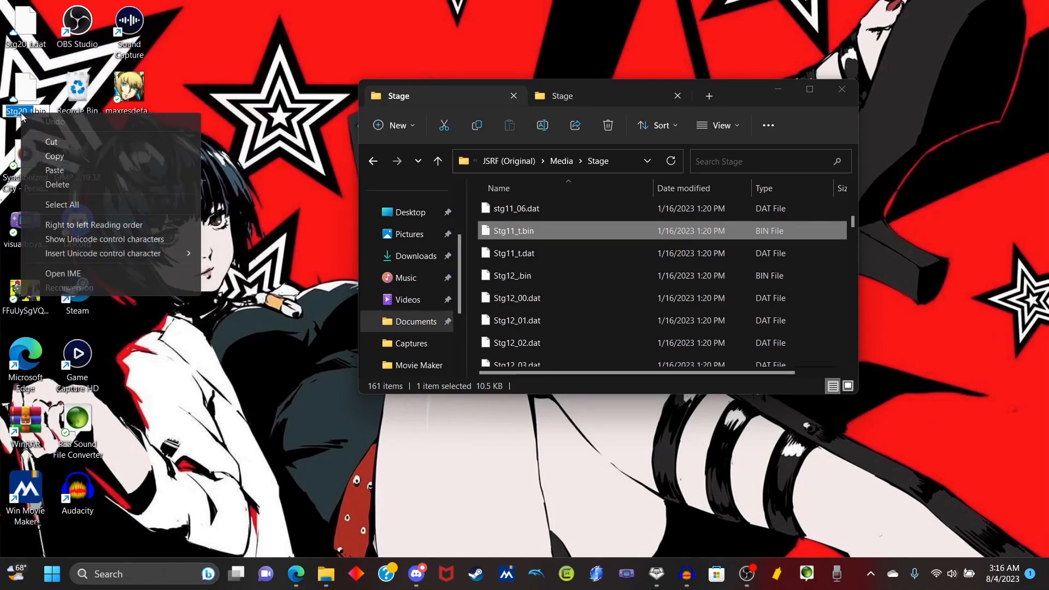
click(65, 167)
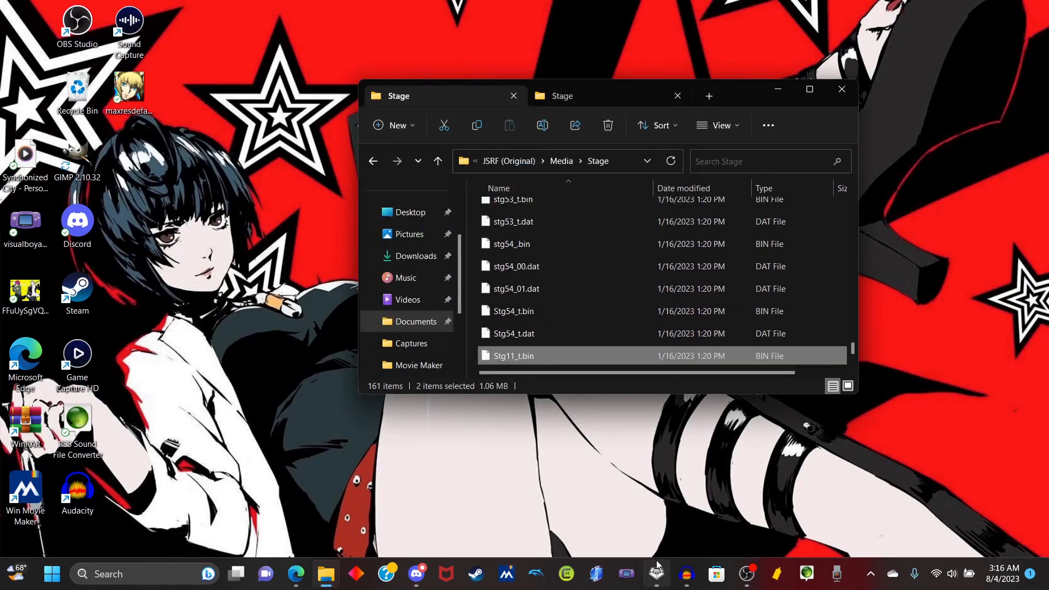
Step: Open Cxbx-Reloaded and clear its cache partitions
click(569, 577)
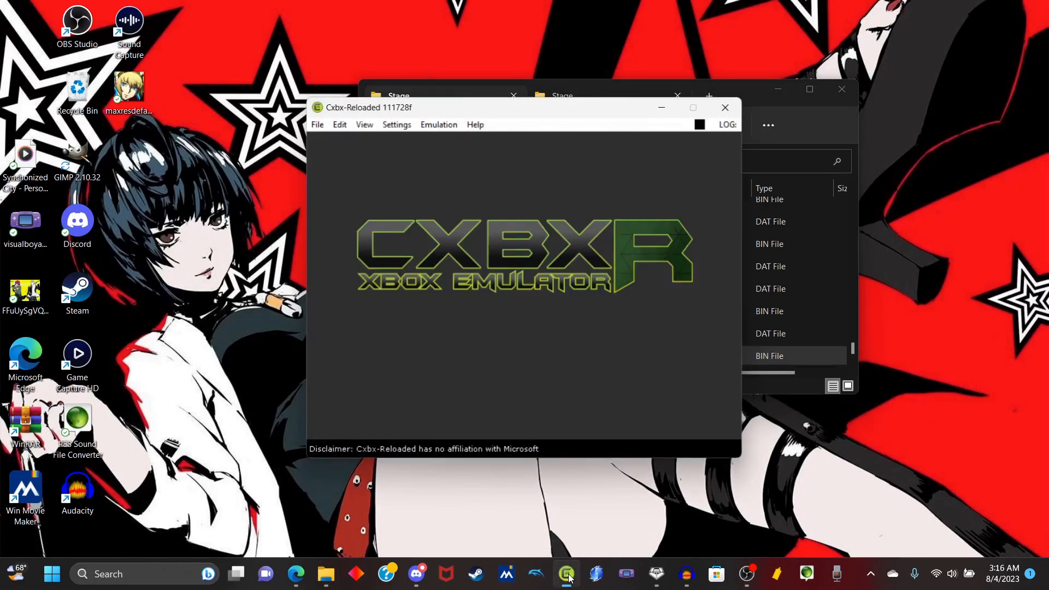
click(398, 125)
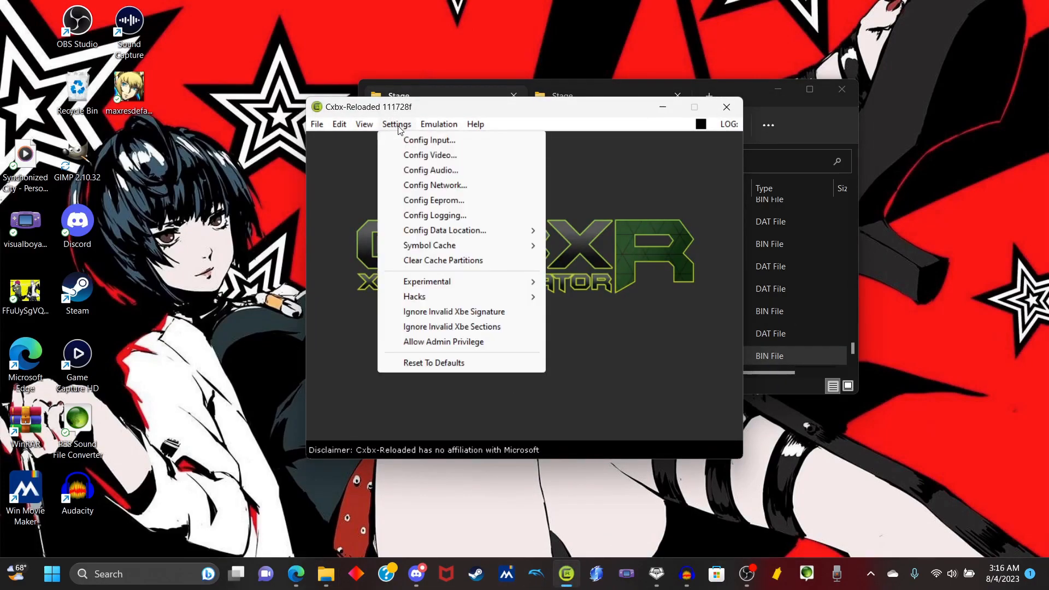
click(478, 261)
click(575, 335)
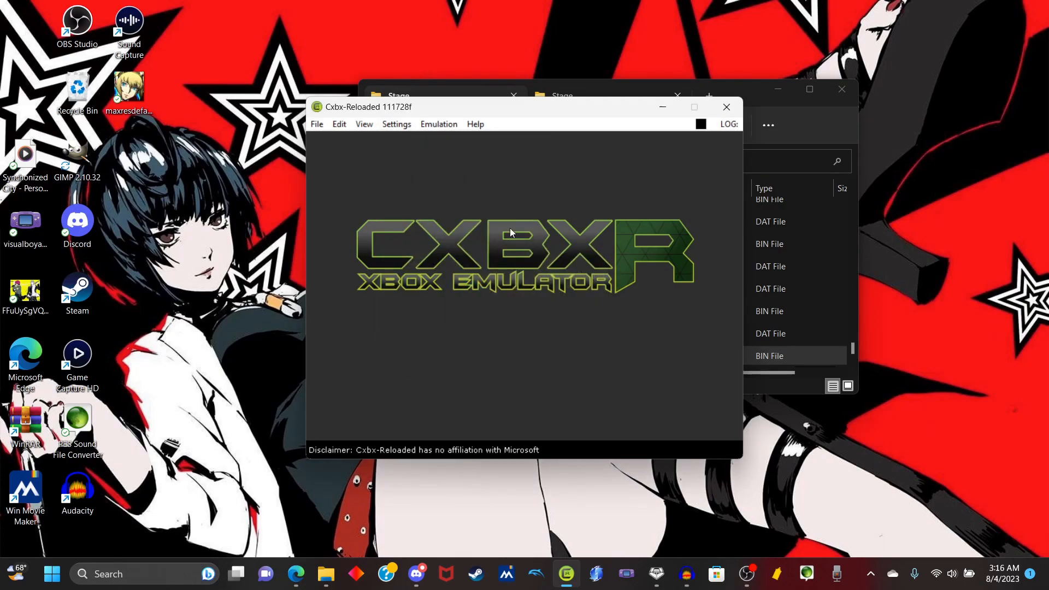